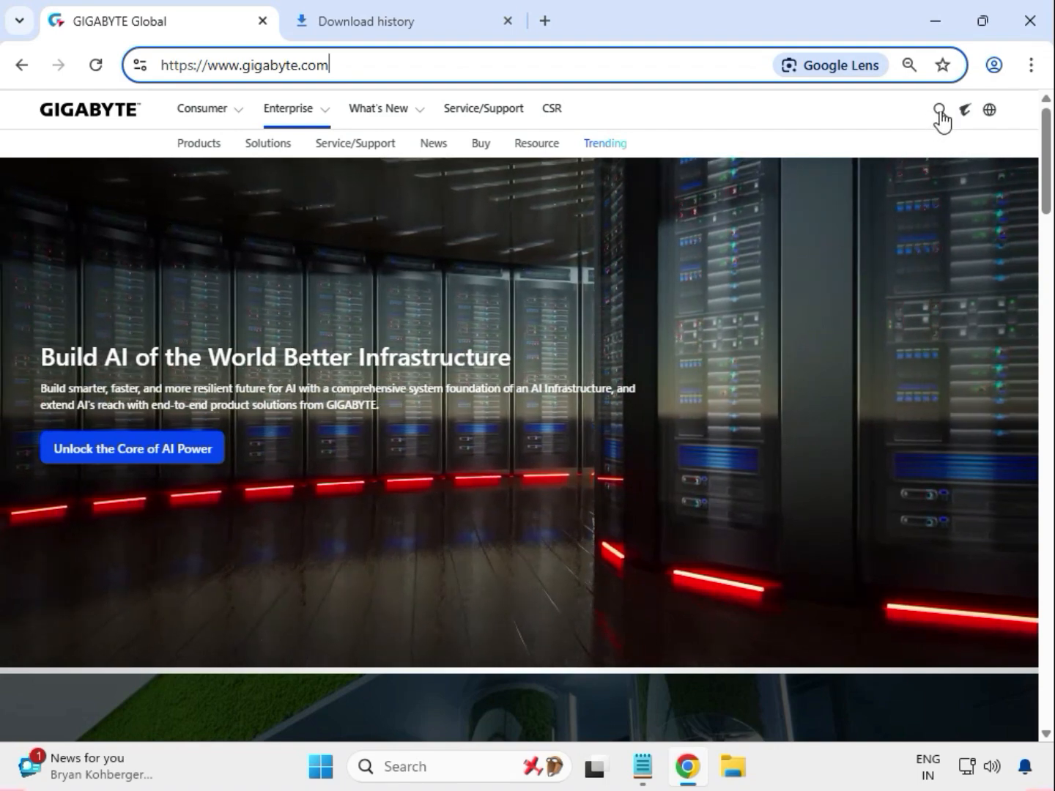
Search the GIGABYTE site for "Z690I AORUS ULTRA DDR4" and filter the results to products
{"action": "left_click", "coordinate": [939, 111]}
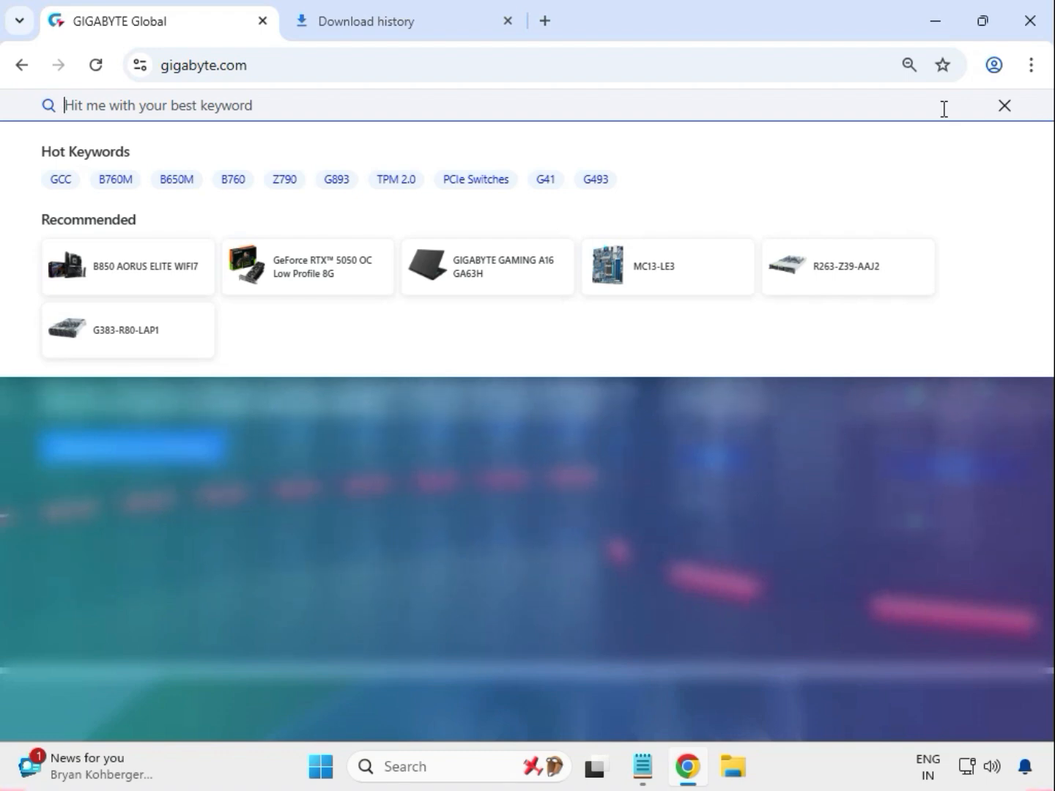
{"action": "type", "text": "Z690I AORUS ULTRA DDR4"}
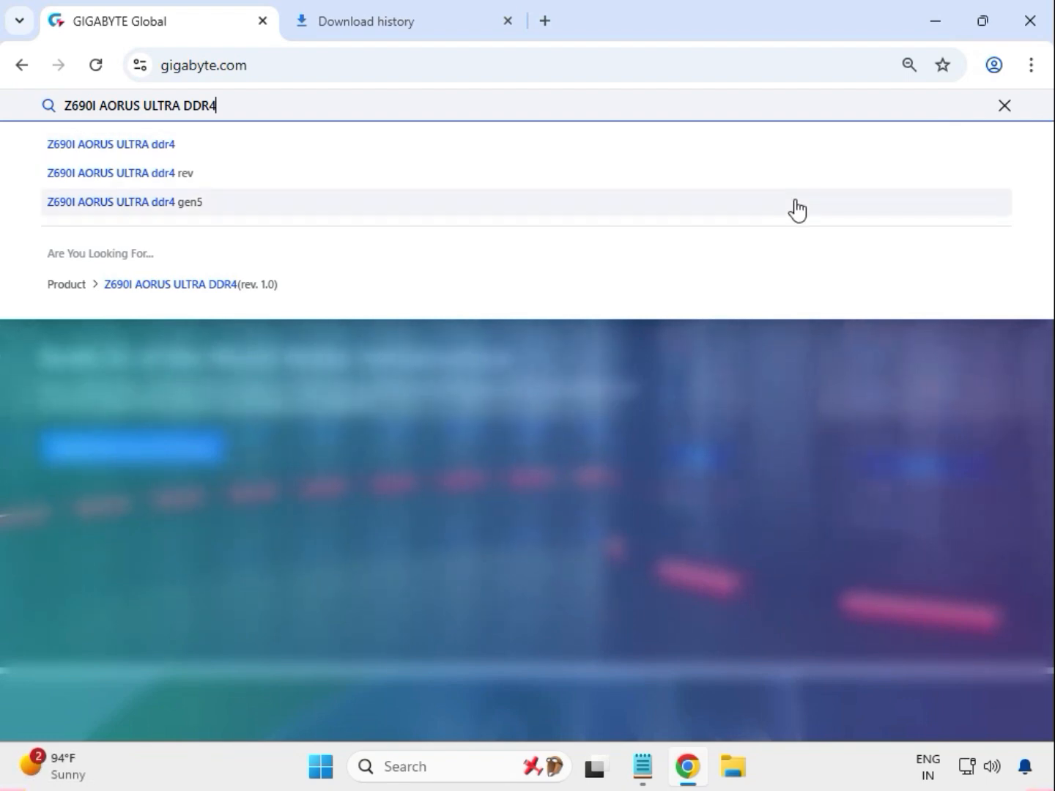
{"action": "key", "text": "Return"}
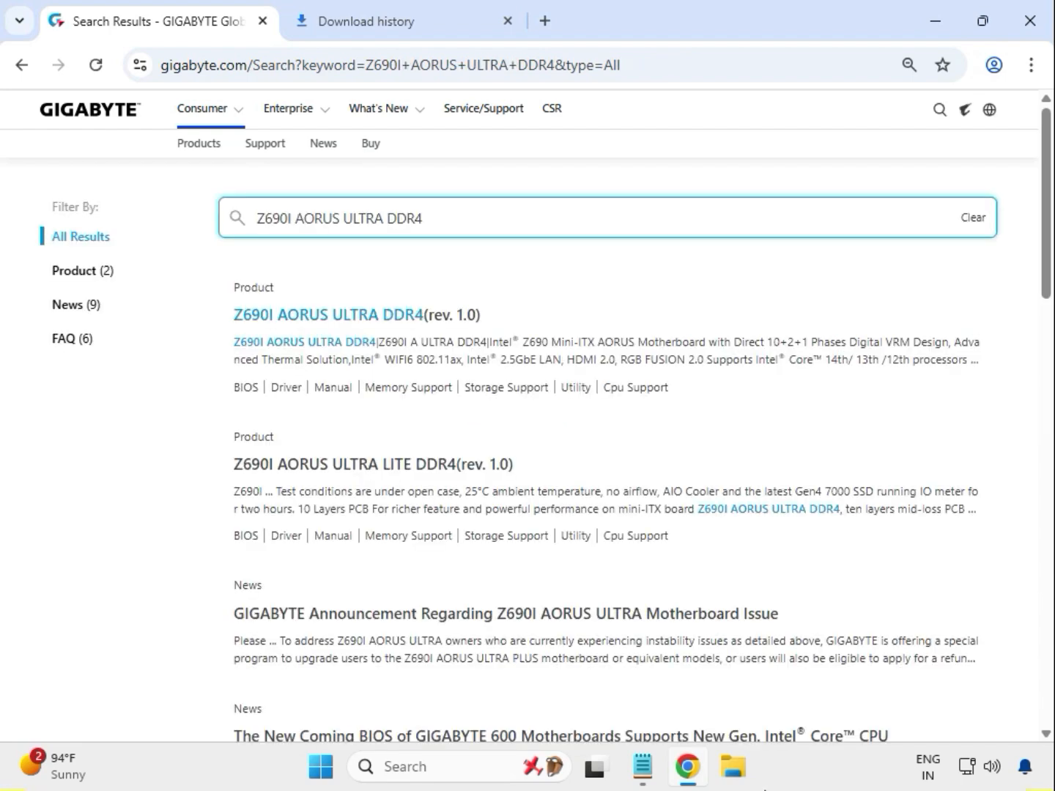
{"action": "left_click", "coordinate": [71, 273]}
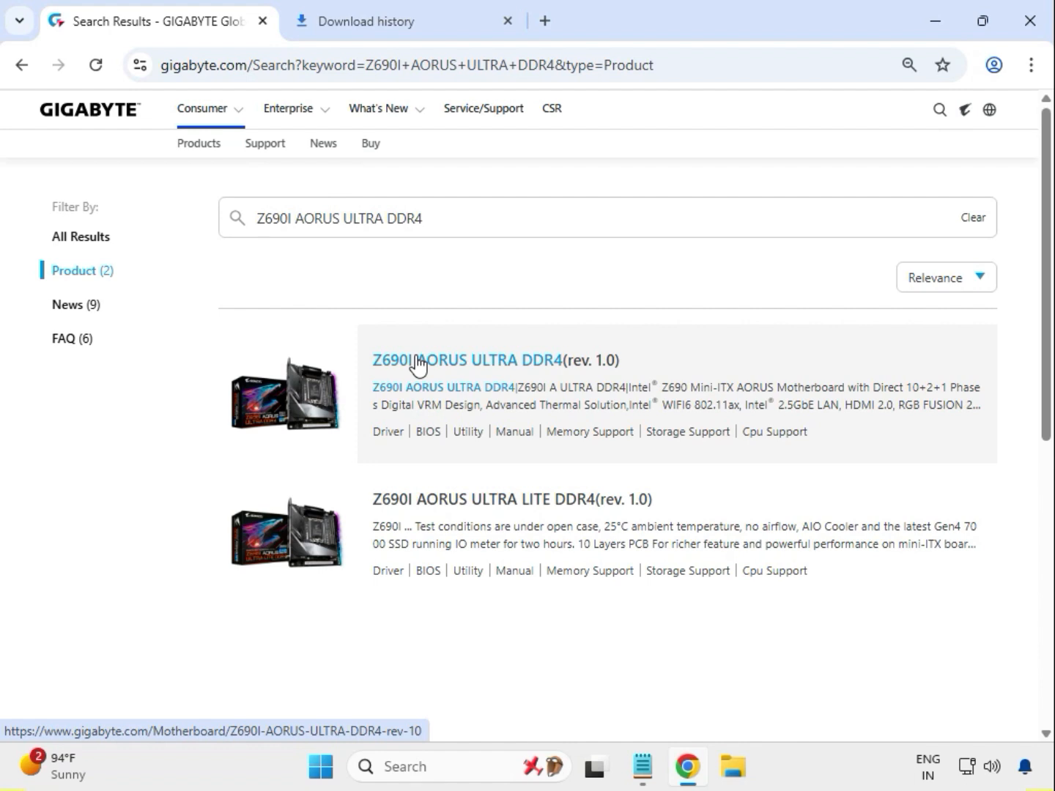
Open the support downloads of the Z690I AORUS ULTRA DDR4 (rev. 1.0) and set the driver OS to Windows 11 64bit
{"action": "left_click", "coordinate": [417, 360]}
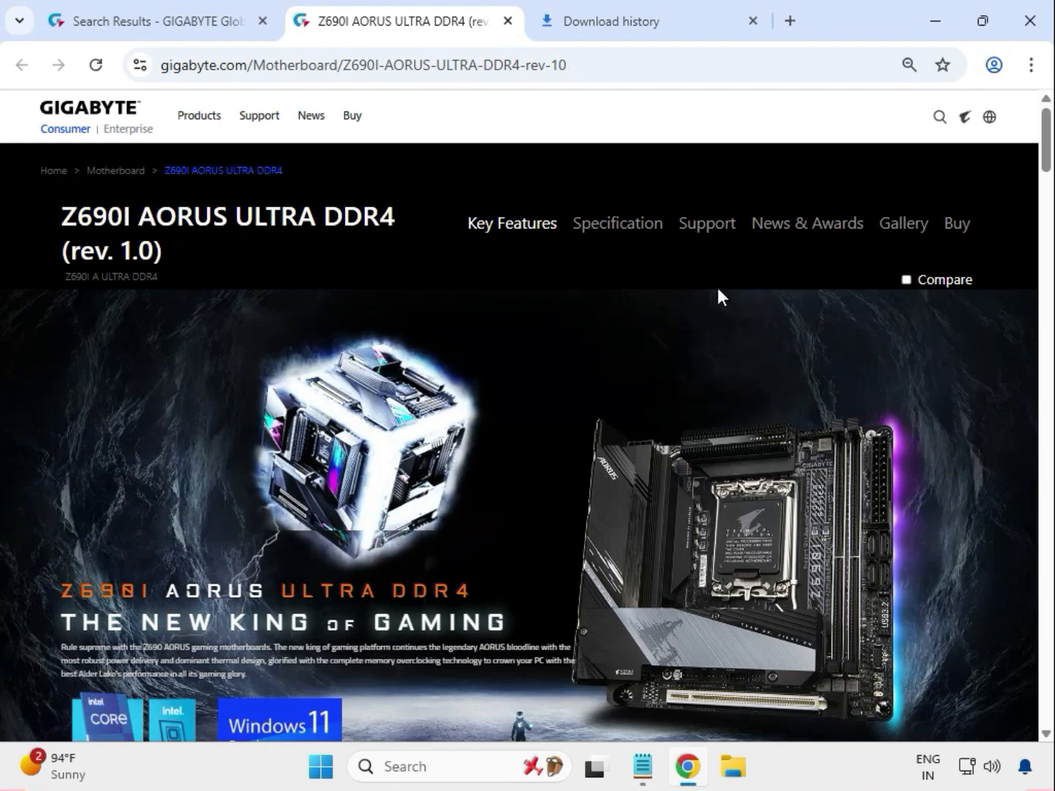
{"action": "left_click", "coordinate": [701, 222]}
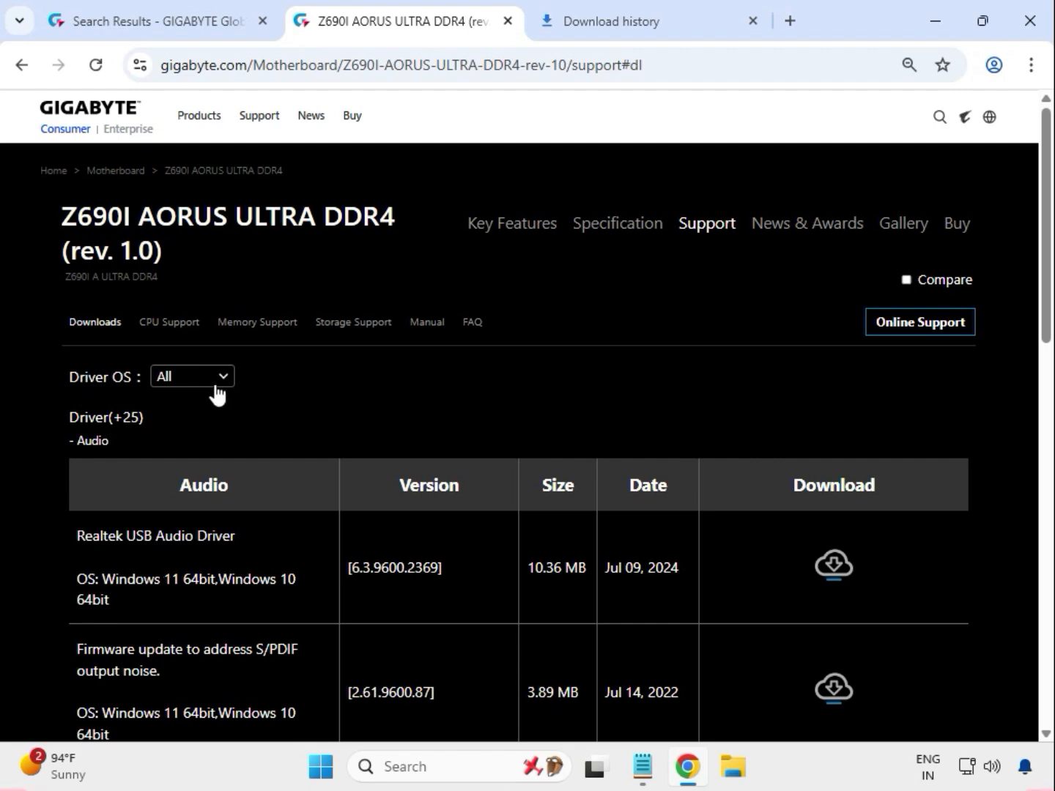
{"action": "left_click", "coordinate": [217, 393]}
{"action": "left_click", "coordinate": [236, 404]}
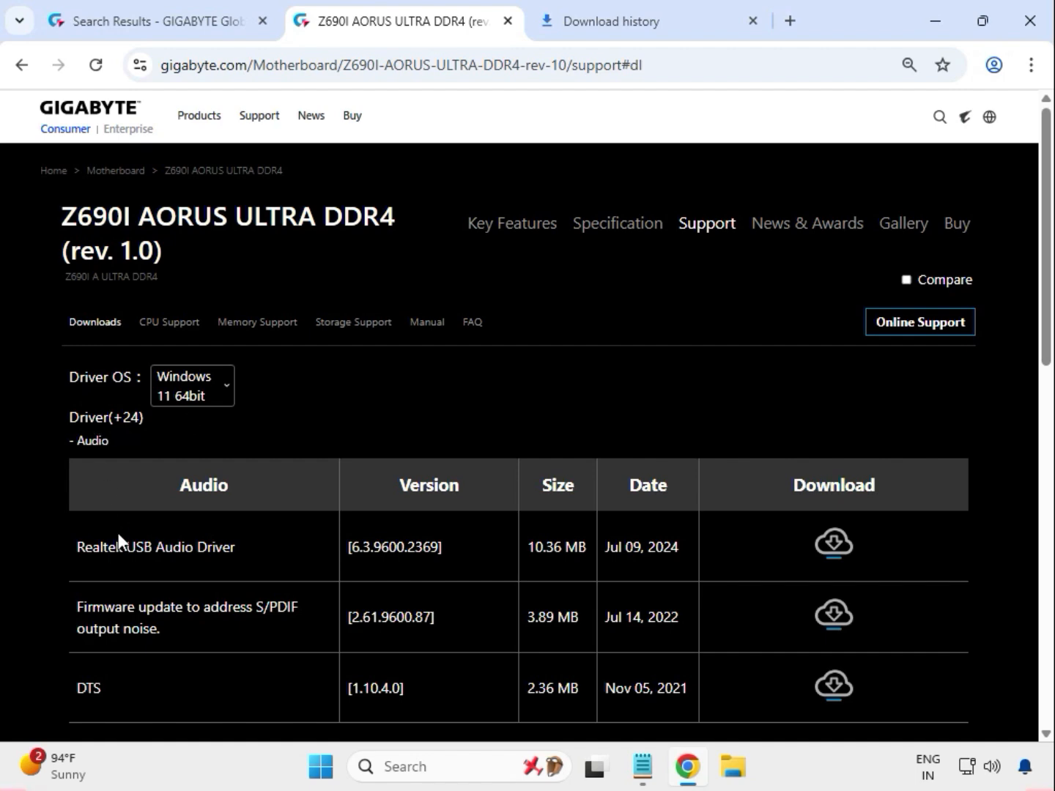
Download the Realtek USB Audio Driver, version 6.3.9600.2369
{"action": "left_click_drag", "start_coordinate": [157, 546], "coordinate": [238, 553]}
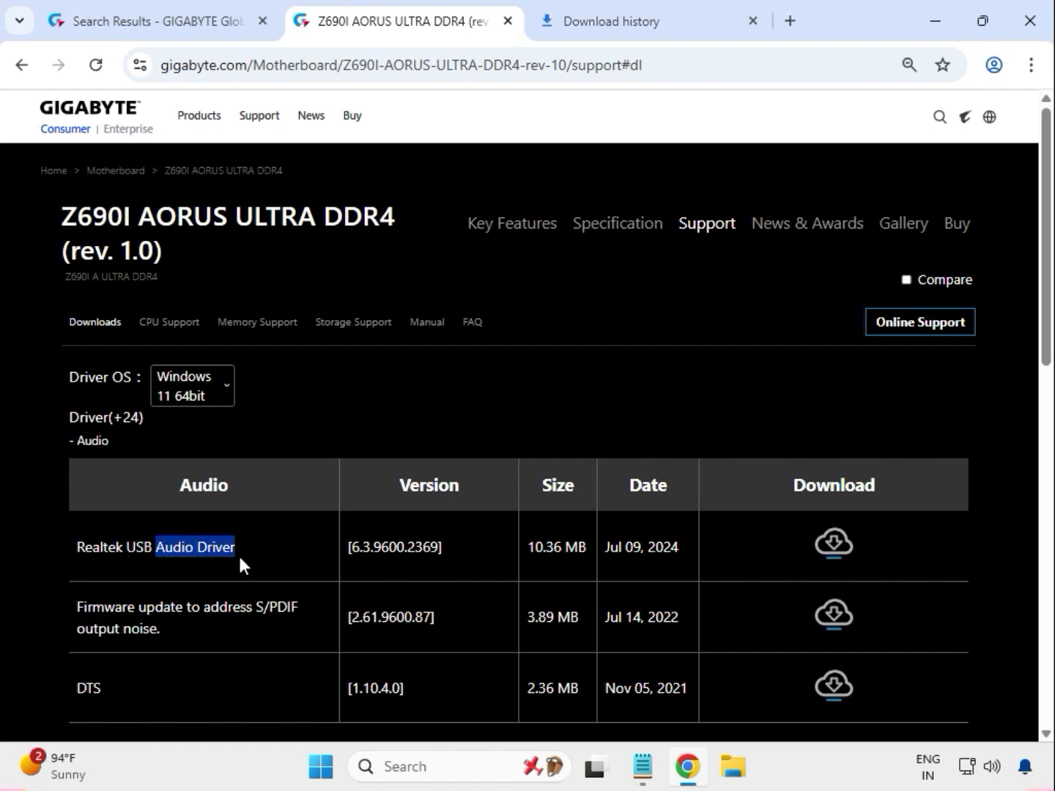
{"action": "scroll", "coordinate": [221, 571], "scroll_direction": "down", "scroll_amount": 2}
{"action": "left_click_drag", "start_coordinate": [108, 586], "coordinate": [66, 586]}
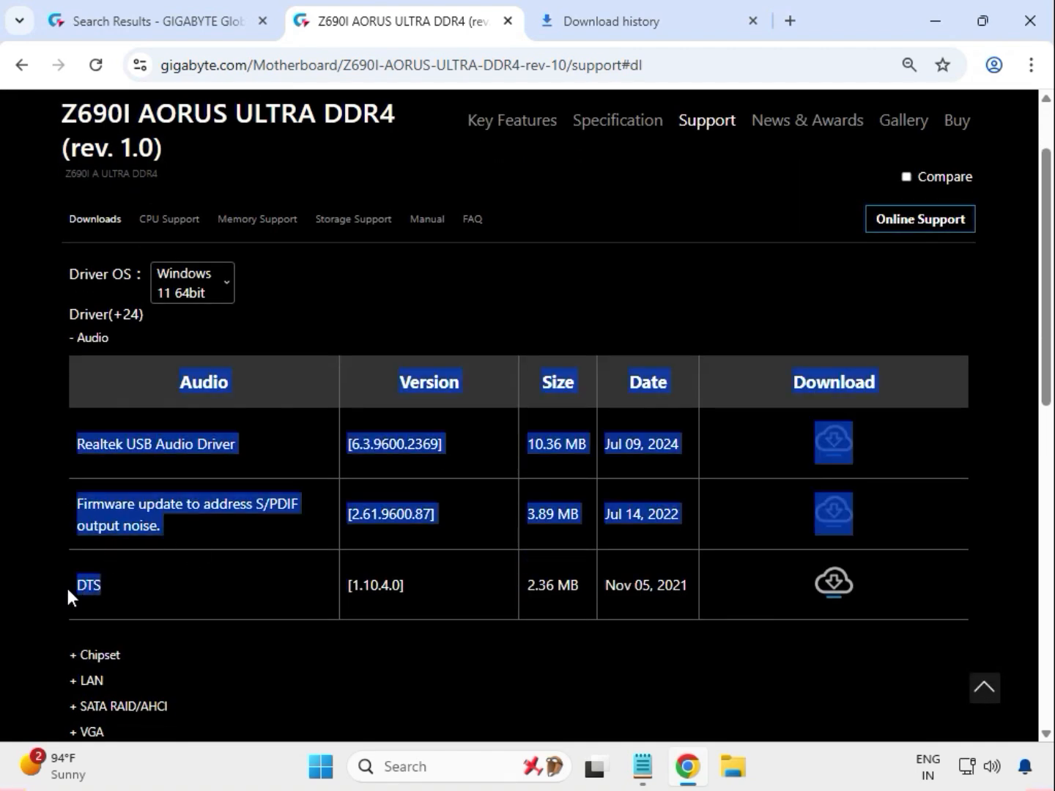
{"action": "left_click", "coordinate": [111, 577]}
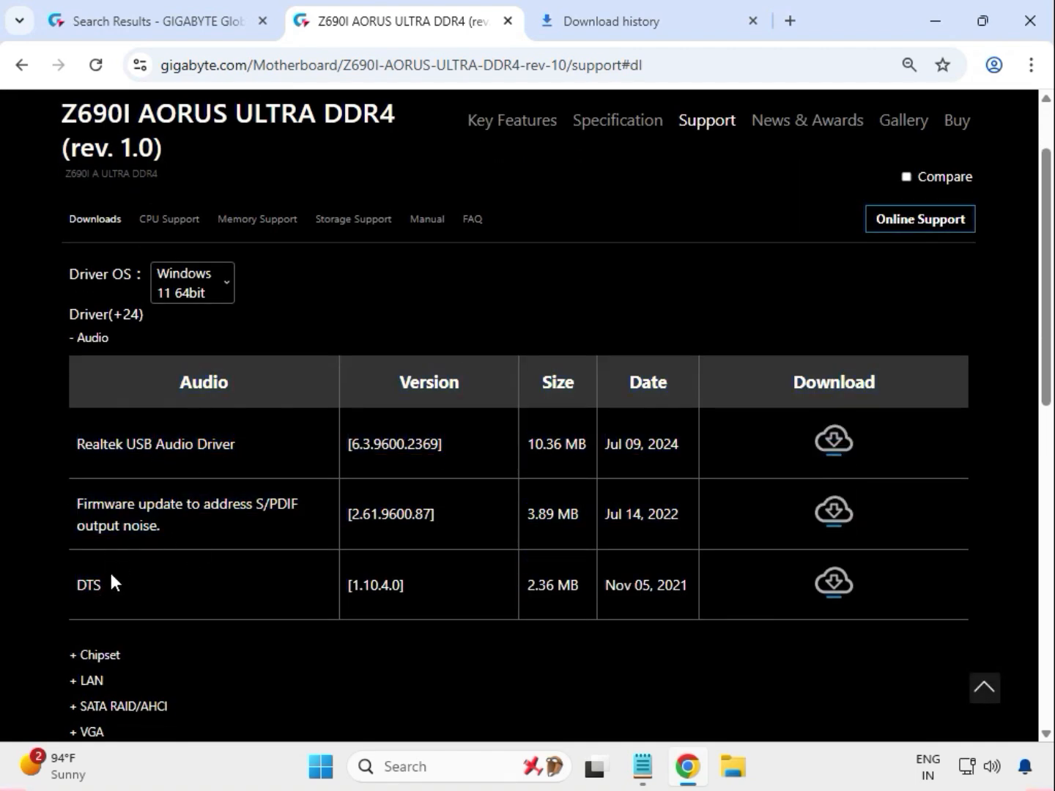
{"action": "left_click_drag", "start_coordinate": [158, 447], "coordinate": [313, 456]}
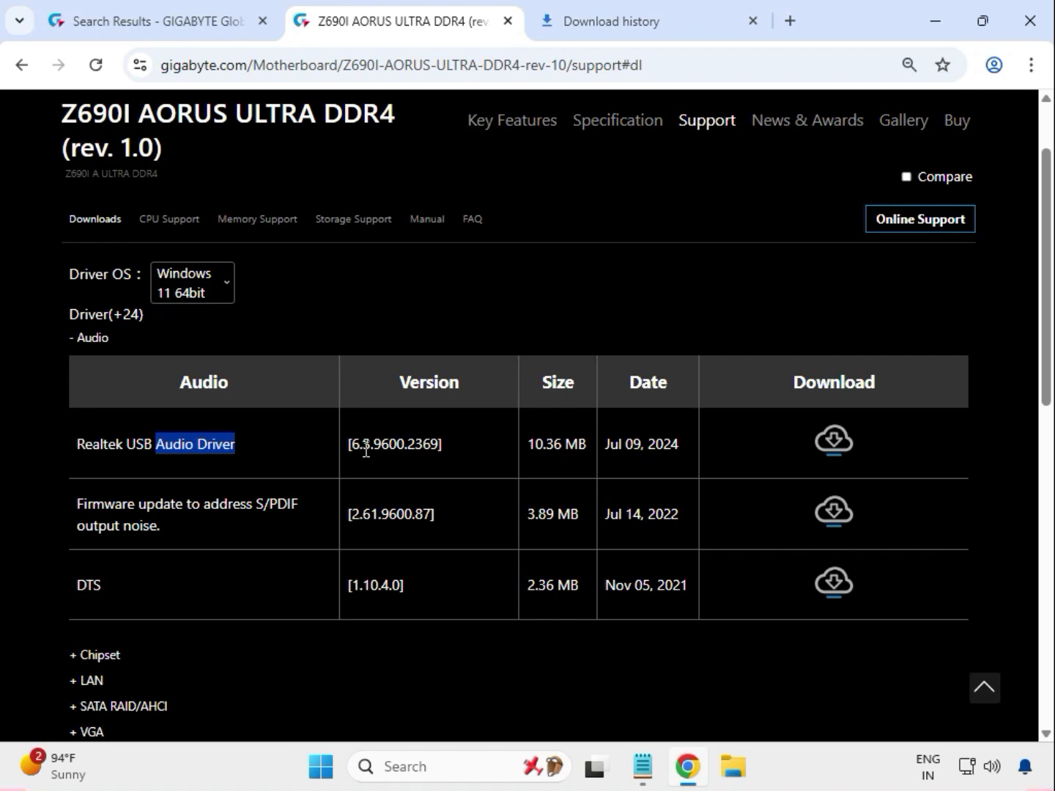
{"action": "left_click_drag", "start_coordinate": [801, 452], "coordinate": [867, 449]}
{"action": "left_click", "coordinate": [839, 444]}
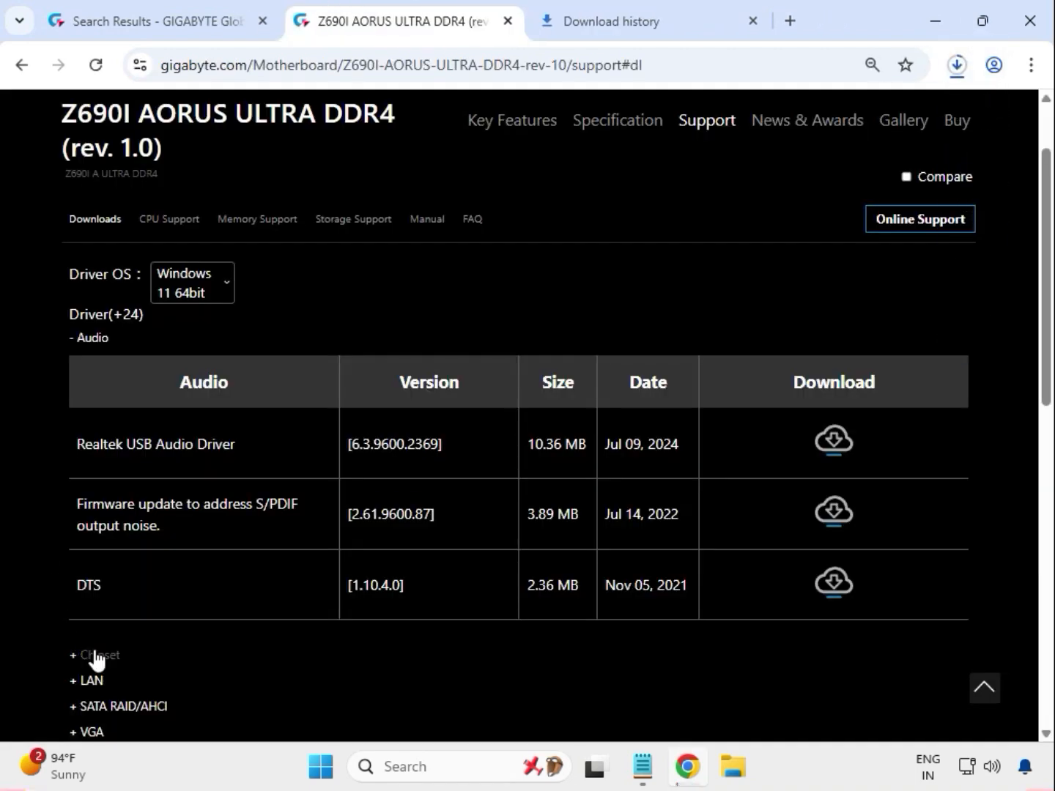
Expand the chipset drivers and download the Intel Serial I/O driver dated Mar 03, 2025
{"action": "left_click", "coordinate": [96, 655]}
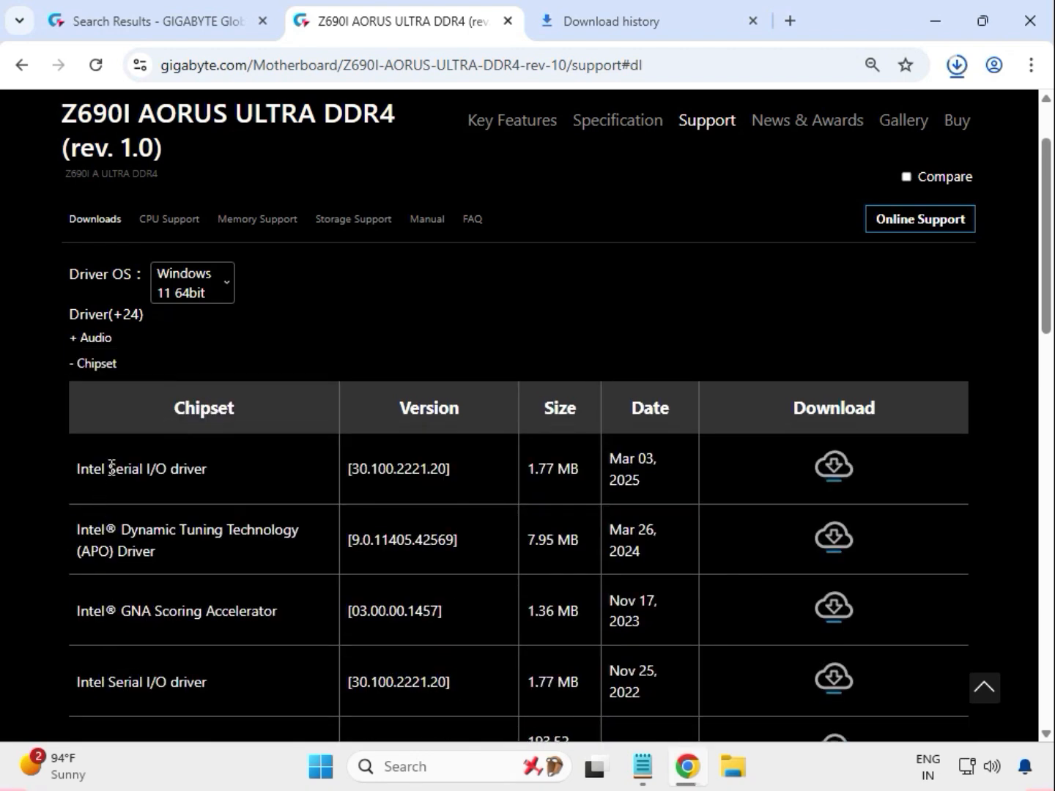
{"action": "left_click_drag", "start_coordinate": [111, 468], "coordinate": [828, 483]}
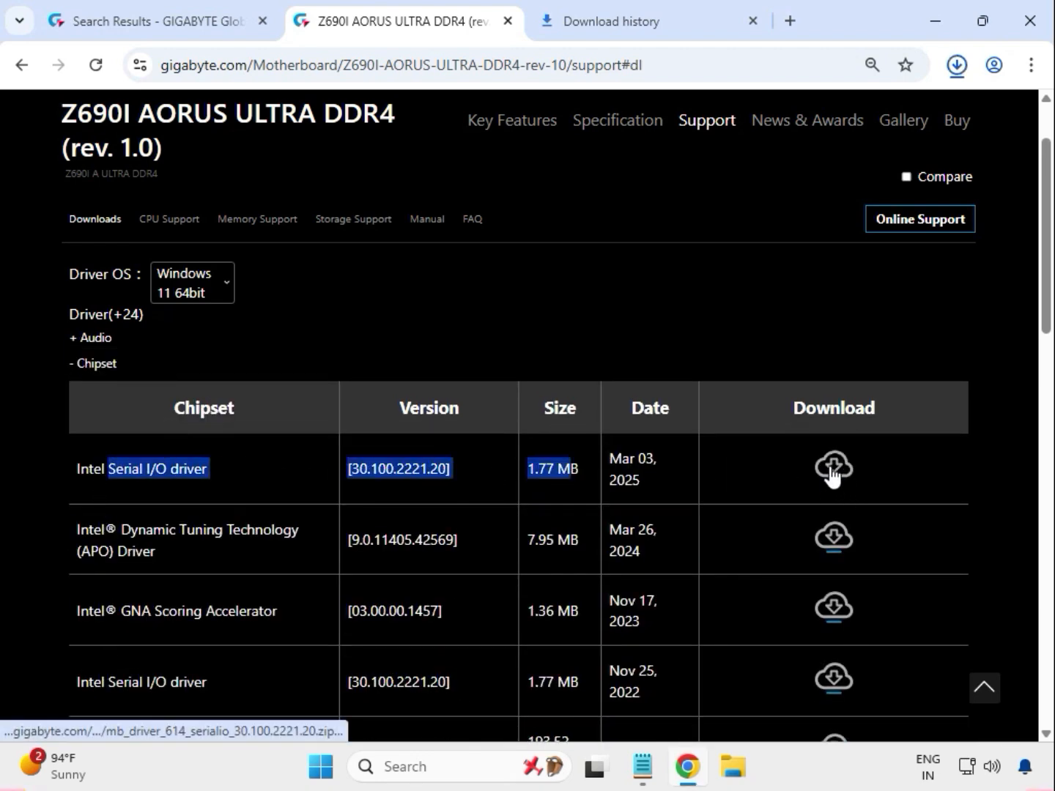
{"action": "left_click", "coordinate": [832, 473]}
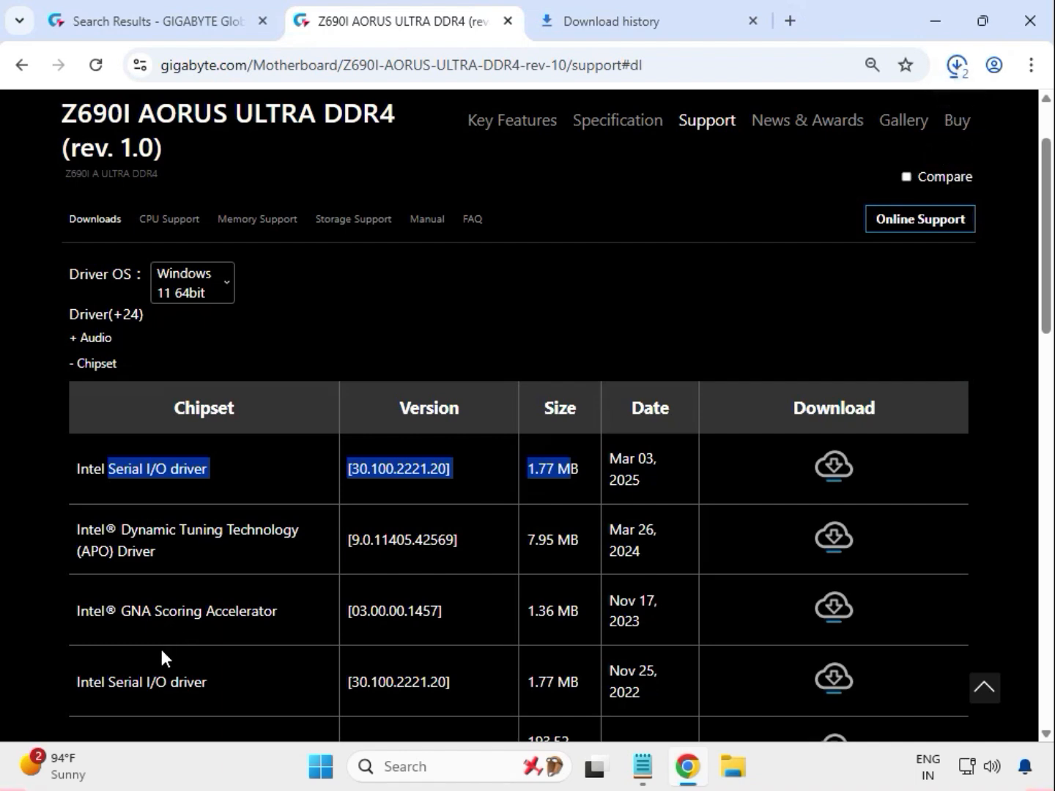
Download the Intel INF installation package, version 10.1.19198.8339, from the chipset drivers
{"action": "scroll", "coordinate": [161, 657], "scroll_direction": "down", "scroll_amount": 2}
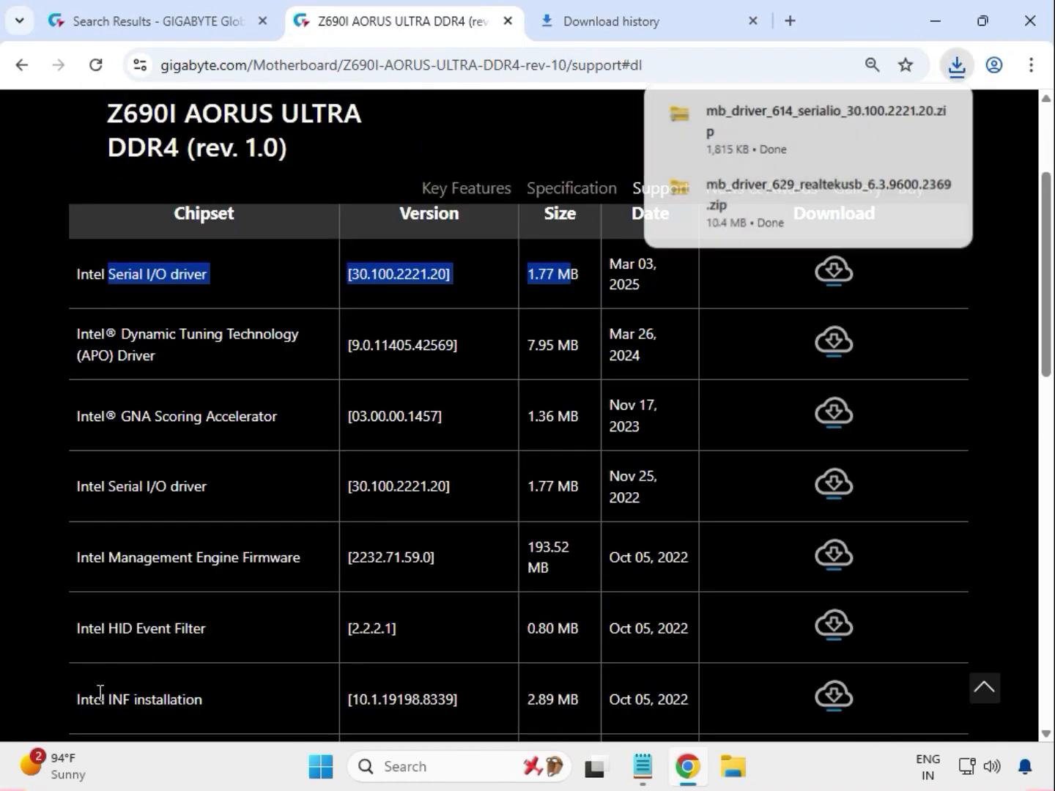
{"action": "left_click_drag", "start_coordinate": [100, 692], "coordinate": [208, 704]}
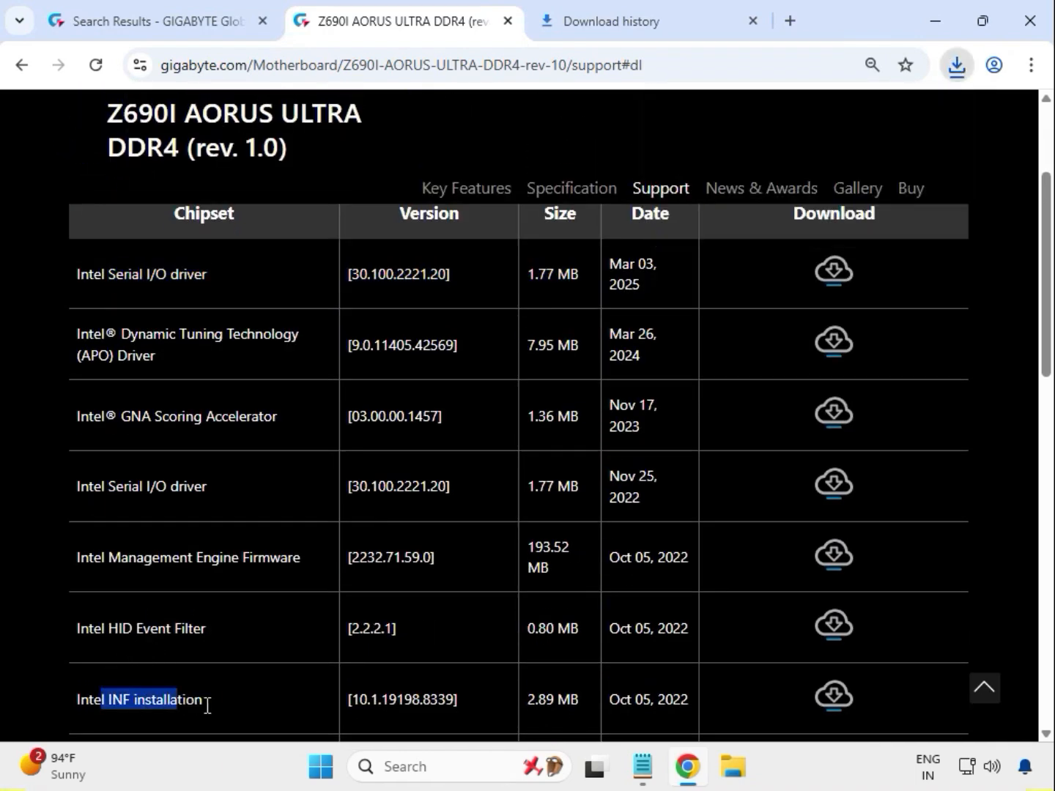
{"action": "left_click", "coordinate": [833, 696]}
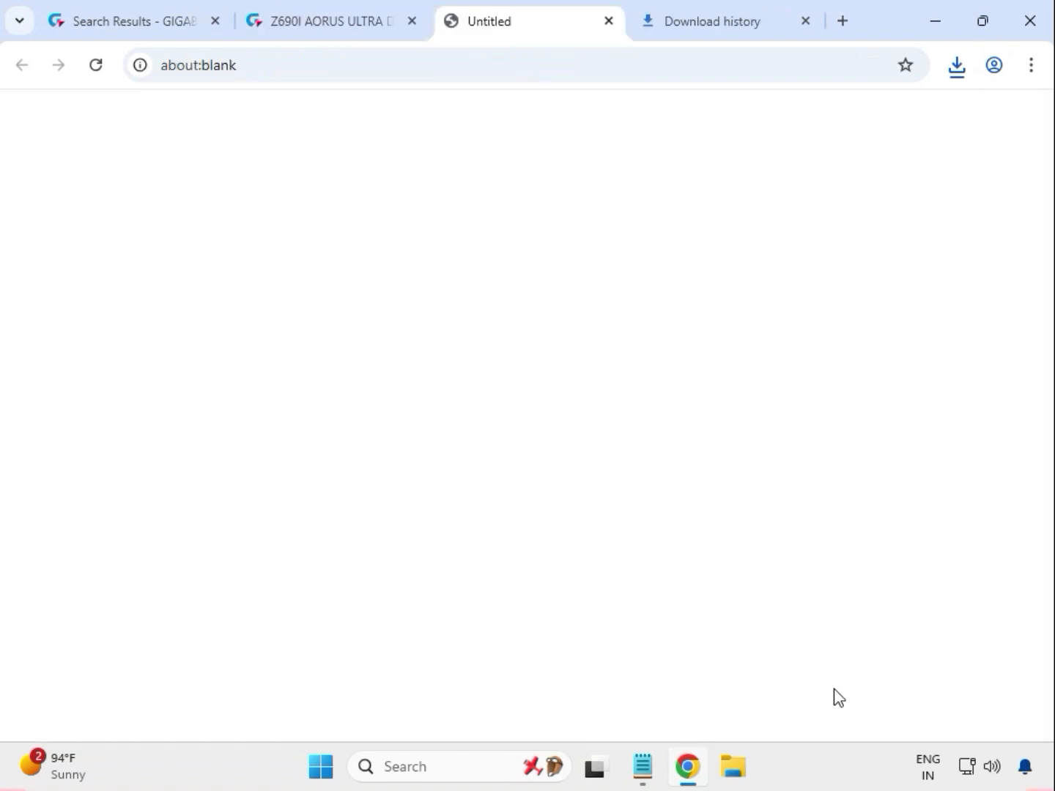
{"action": "left_click", "coordinate": [35, 570]}
Expand the LAN drivers and download the Intel i225 & i226 LAN driver, version 2.1.5.4
{"action": "scroll", "coordinate": [50, 579], "scroll_direction": "down", "scroll_amount": 4}
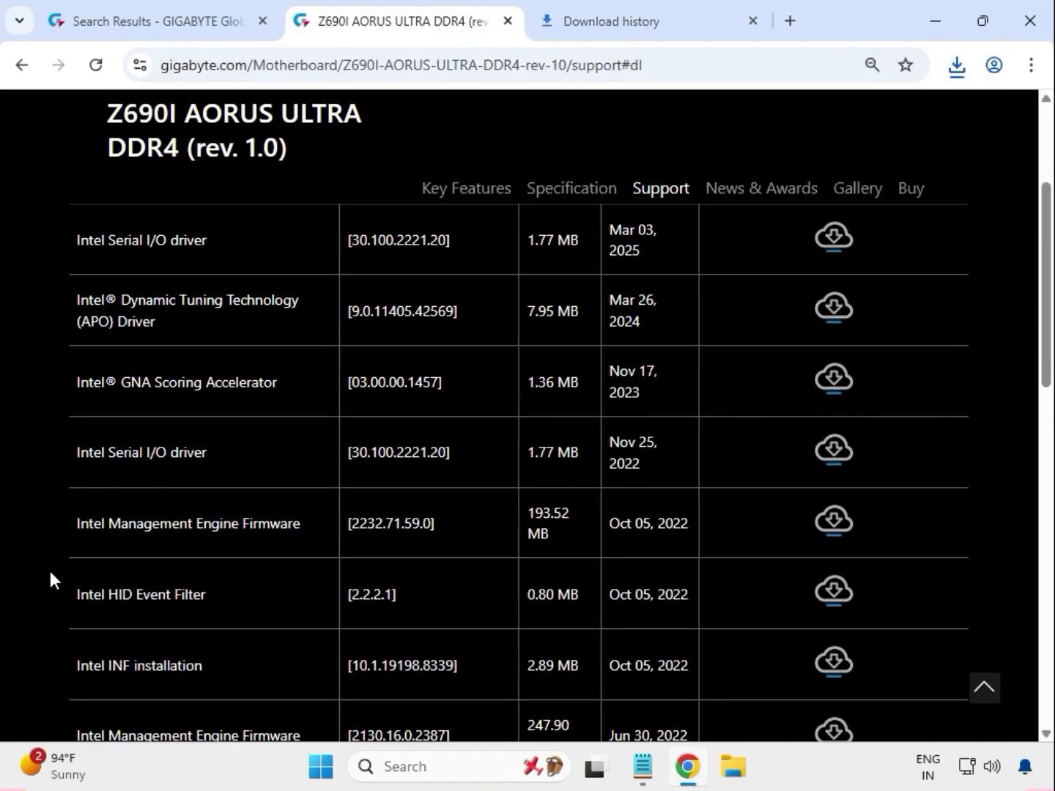
{"action": "scroll", "coordinate": [63, 632], "scroll_direction": "down", "scroll_amount": 1}
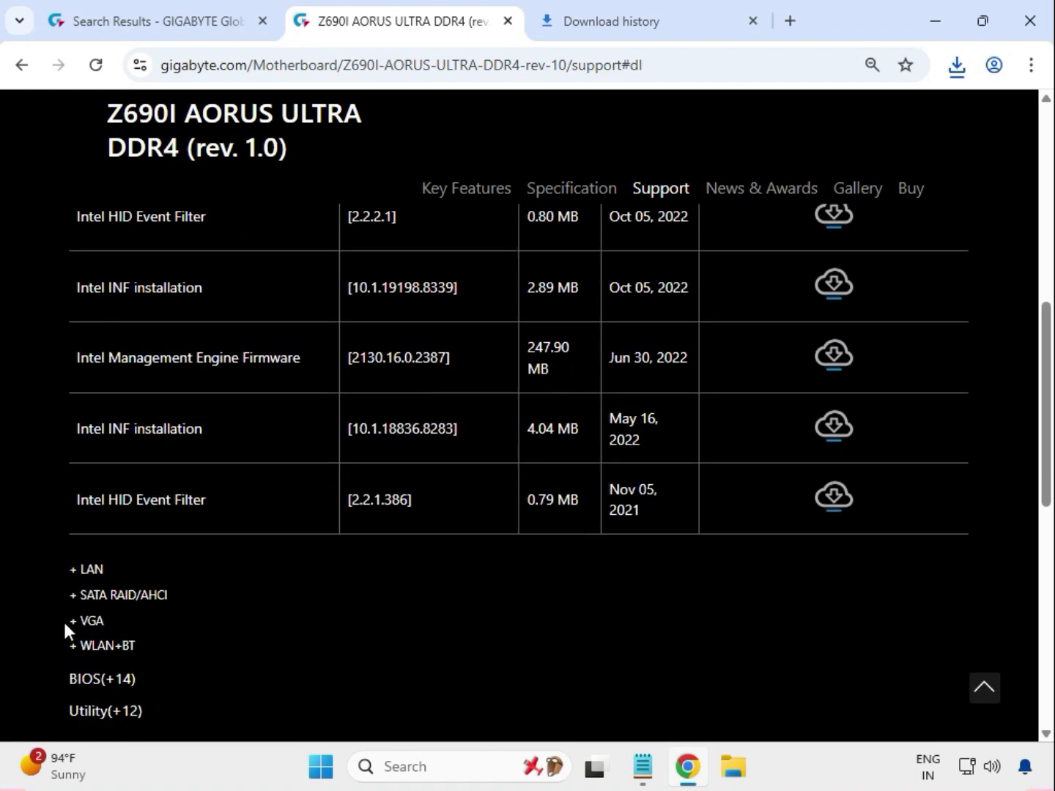
{"action": "left_click_drag", "start_coordinate": [104, 570], "coordinate": [82, 570]}
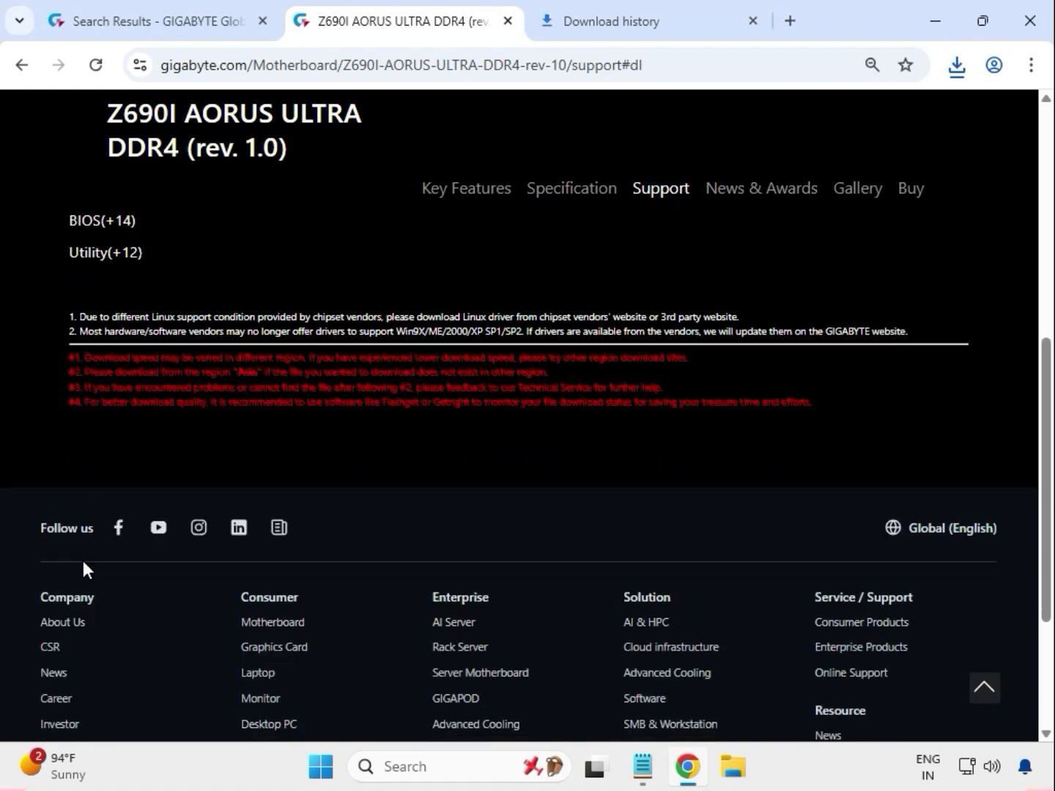
{"action": "scroll", "coordinate": [208, 605], "scroll_direction": "up", "scroll_amount": 4}
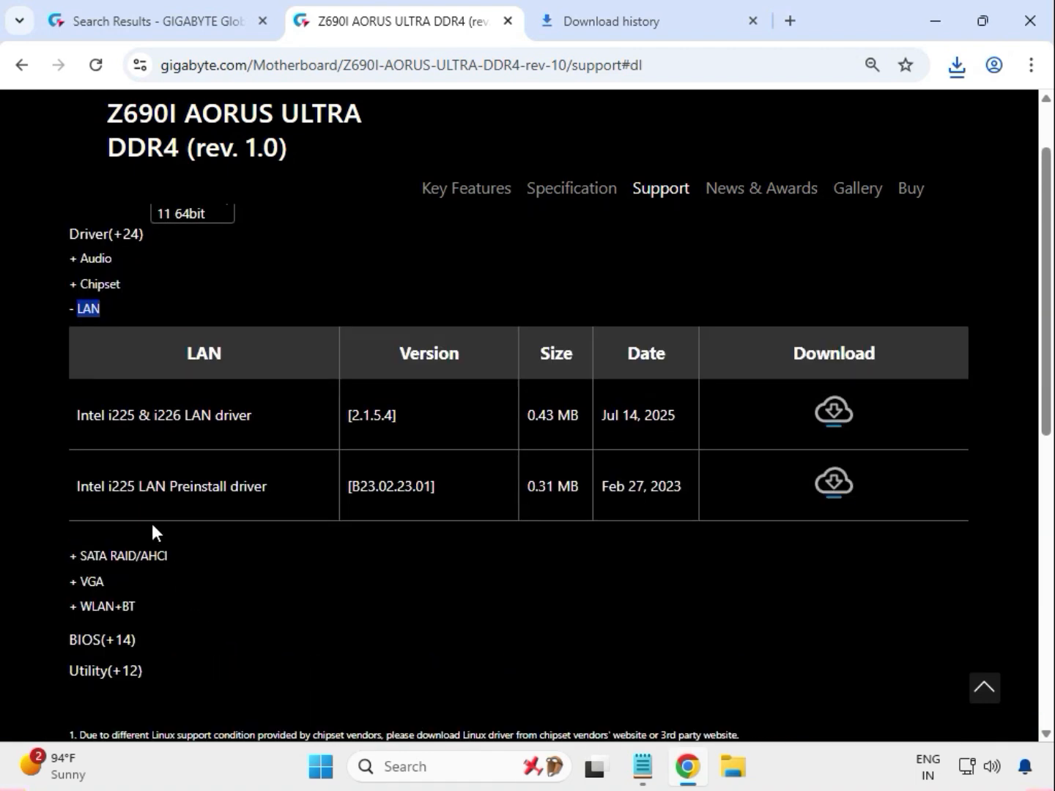
{"action": "left_click_drag", "start_coordinate": [168, 416], "coordinate": [271, 420]}
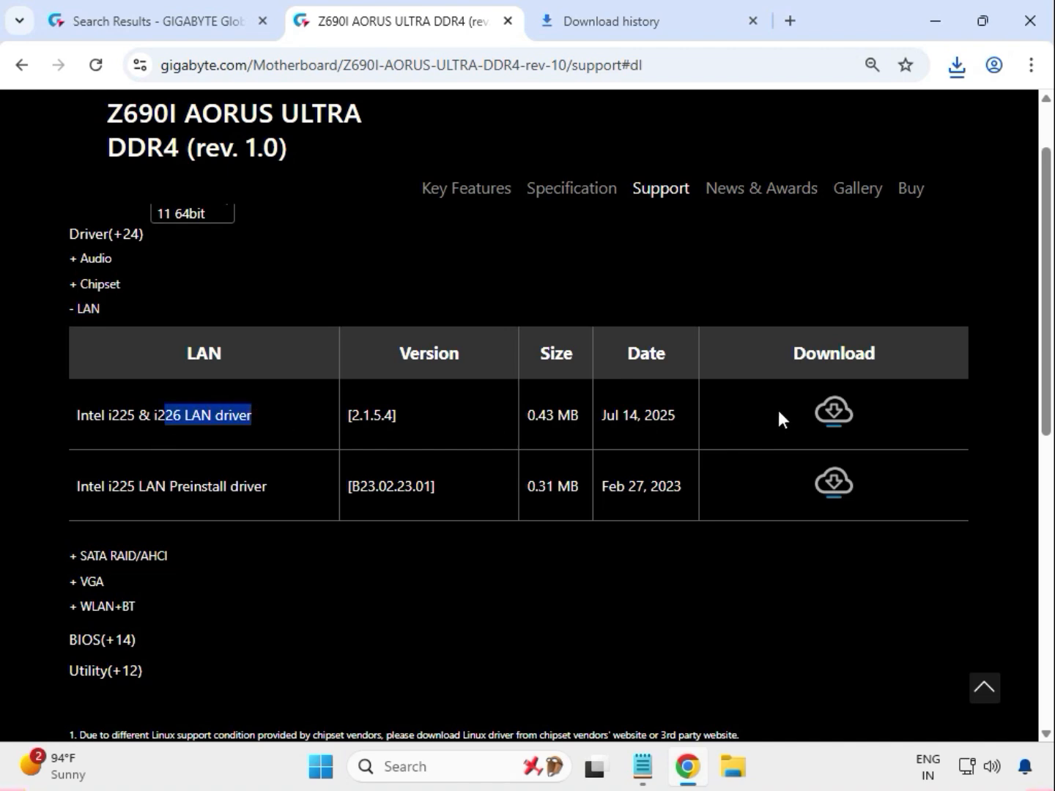
{"action": "left_click", "coordinate": [836, 418]}
Expand the VGA drivers and download the Intel Graphic Driver, version 32.0.101.5542
{"action": "left_click_drag", "start_coordinate": [111, 589], "coordinate": [73, 588]}
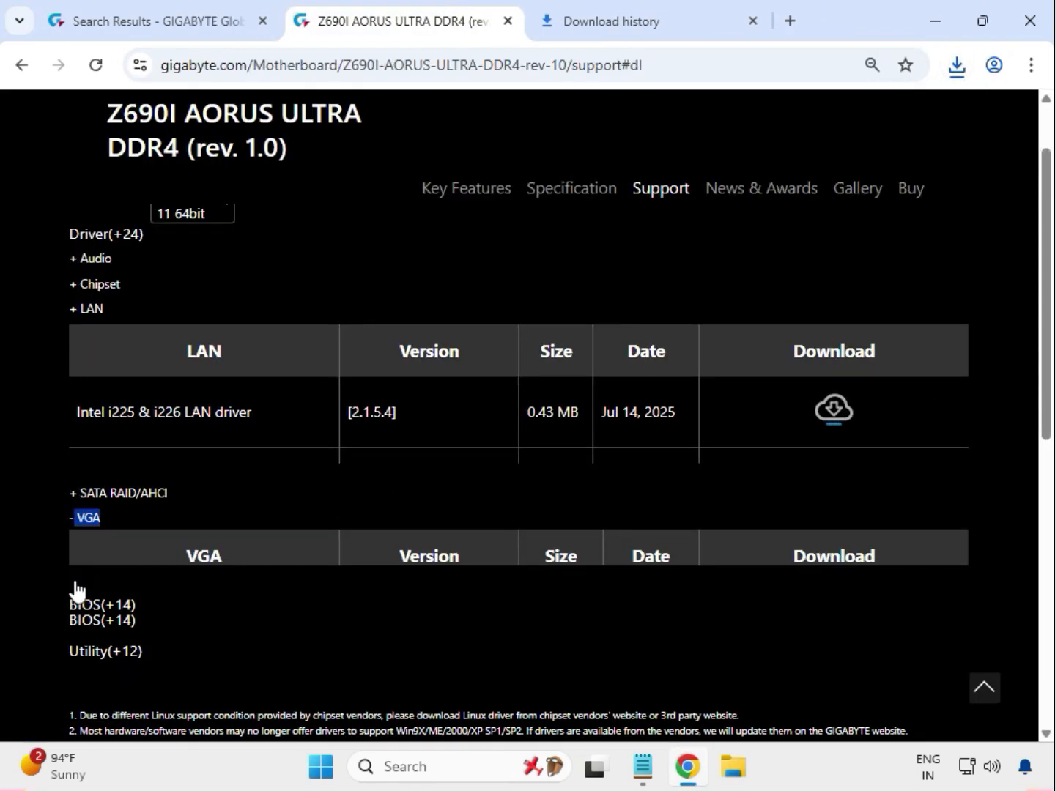
{"action": "scroll", "coordinate": [75, 580], "scroll_direction": "up", "scroll_amount": 3}
{"action": "left_click_drag", "start_coordinate": [102, 645], "coordinate": [657, 659]}
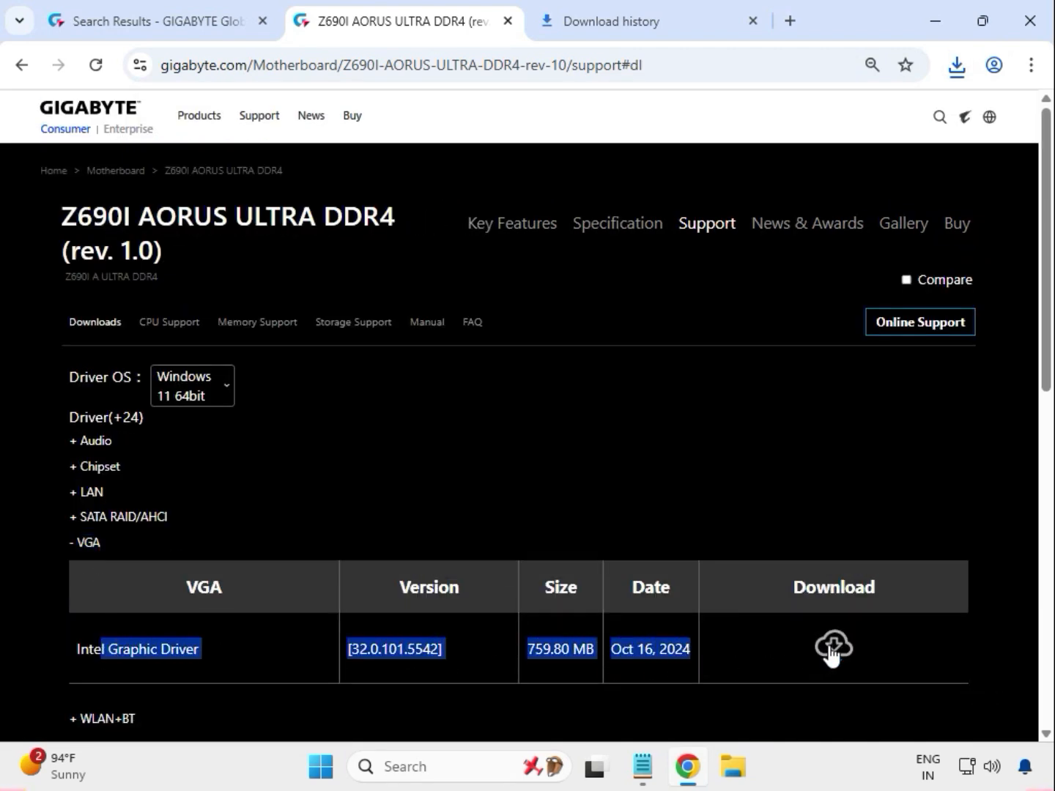
{"action": "left_click", "coordinate": [829, 645]}
Expand the WLAN+BT drivers and download the Intel Bluetooth Driver 22.170.0.2 and the Intel WIFI driver 22.200.0.6
{"action": "scroll", "coordinate": [531, 610], "scroll_direction": "down", "scroll_amount": 4}
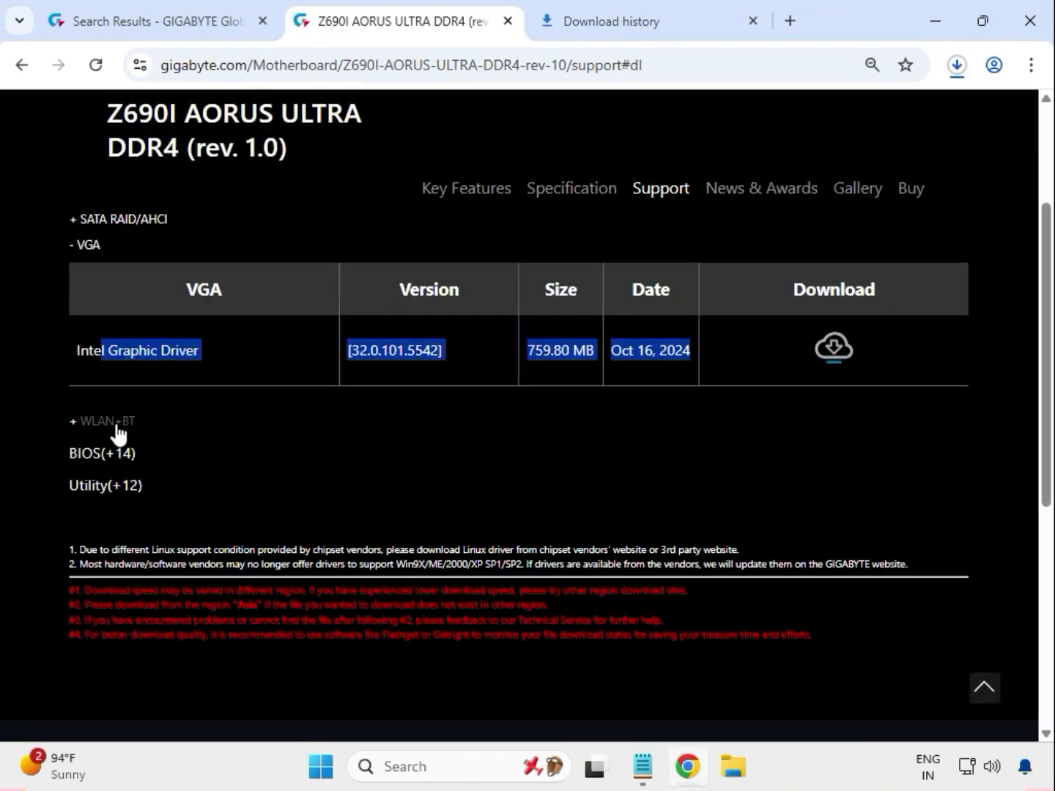
{"action": "left_click", "coordinate": [115, 429]}
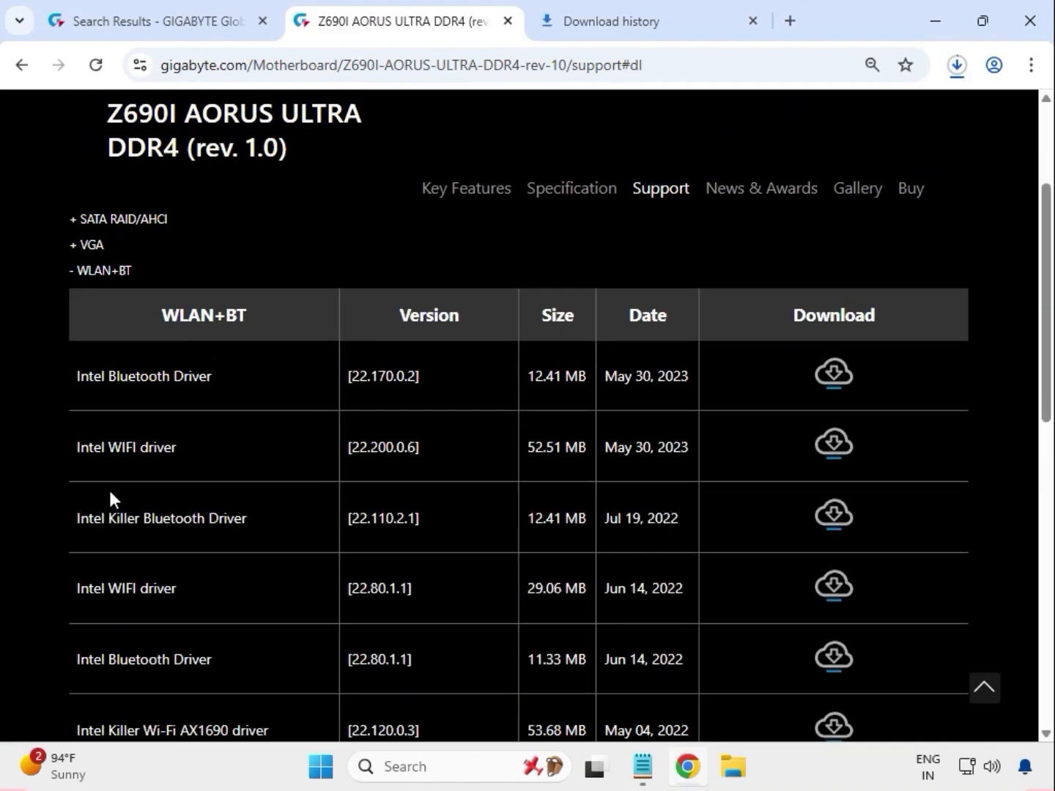
{"action": "scroll", "coordinate": [109, 490], "scroll_direction": "up", "scroll_amount": 2}
{"action": "left_click_drag", "start_coordinate": [102, 475], "coordinate": [246, 478]}
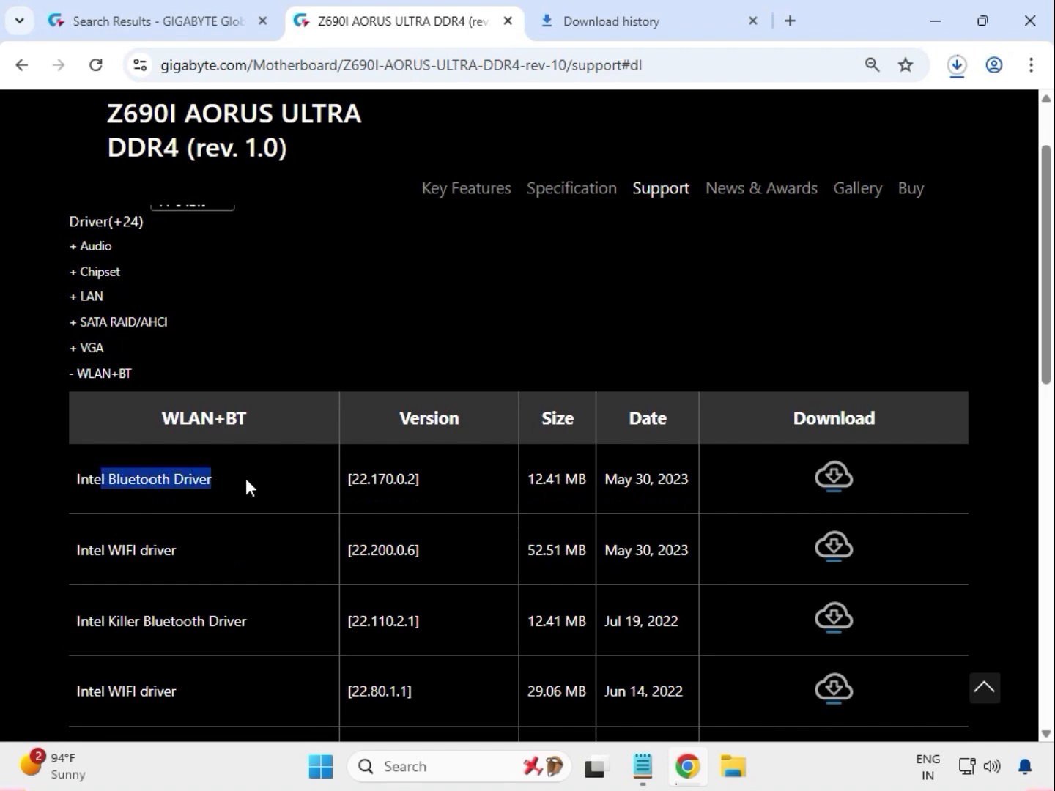
{"action": "left_click_drag", "start_coordinate": [104, 547], "coordinate": [180, 547]}
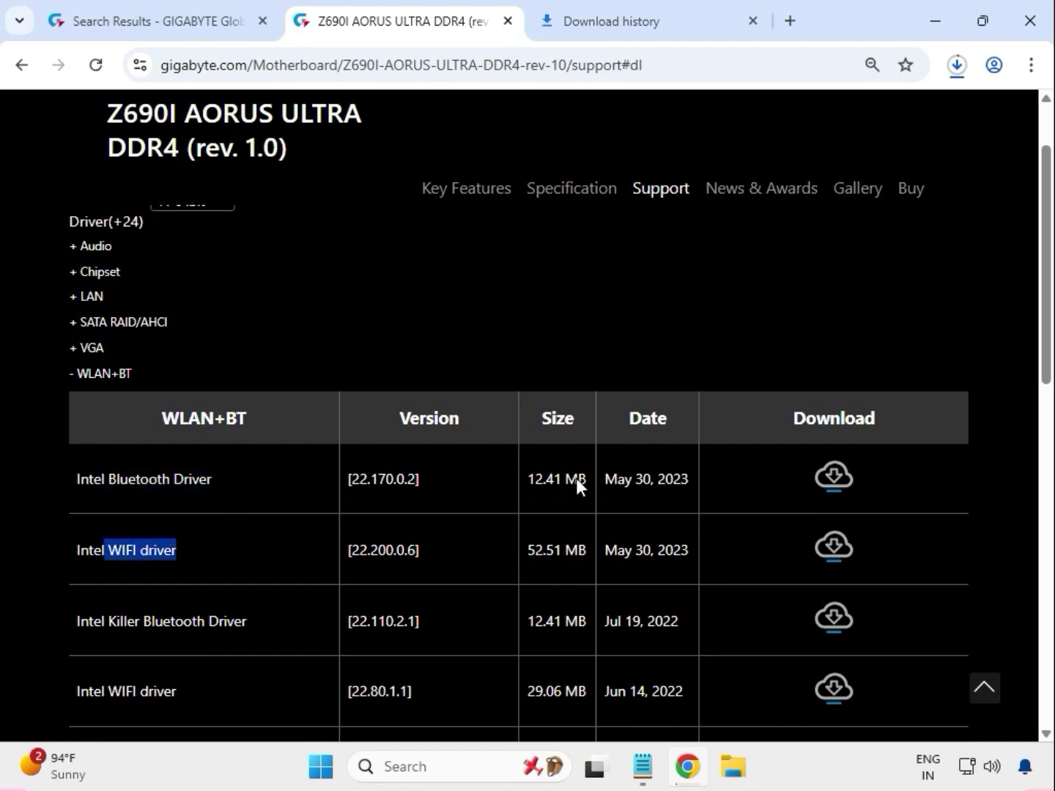
{"action": "left_click", "coordinate": [827, 531]}
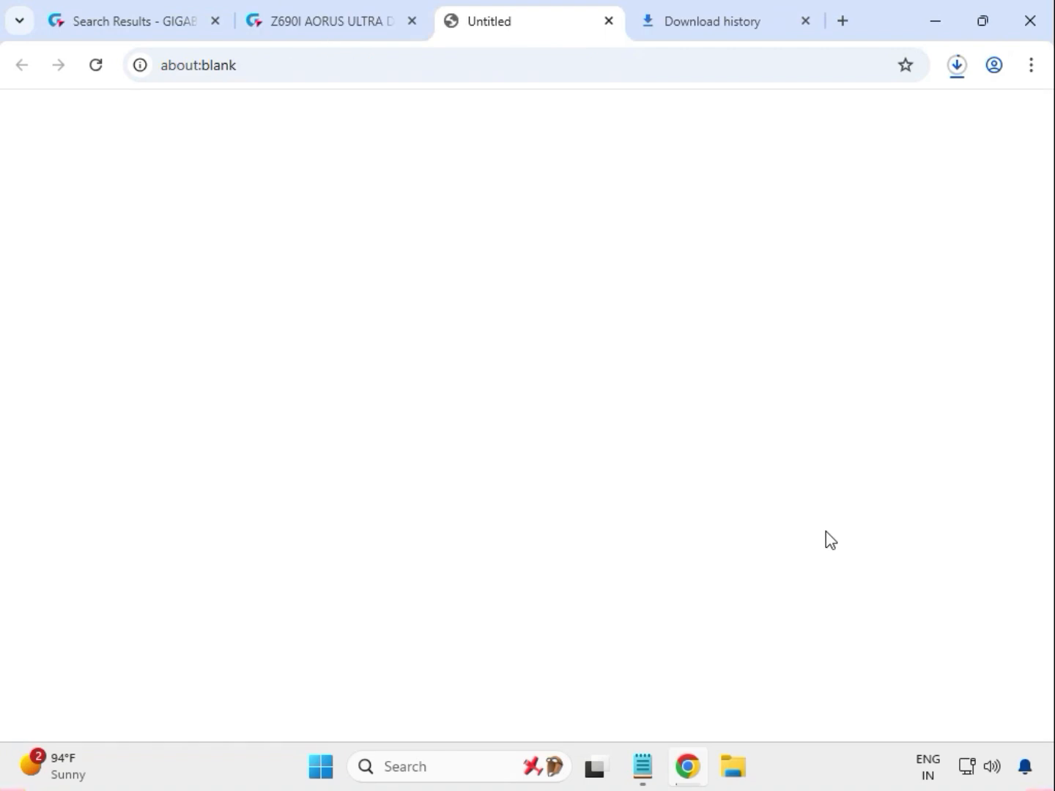
{"action": "left_click", "coordinate": [826, 531]}
Show the downloaded driver archives in the Downloads folder and select the mb_driver_611_graphicdch_30.0.101.1273 archive
{"action": "left_click", "coordinate": [957, 65]}
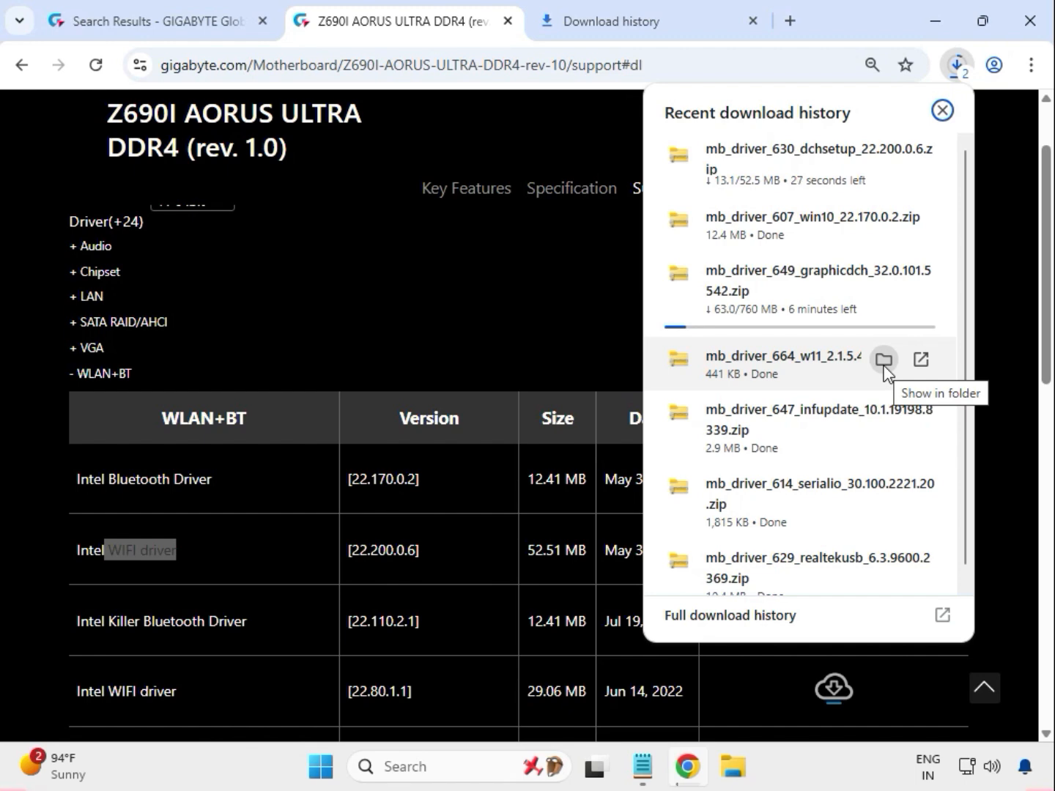
{"action": "left_click", "coordinate": [884, 359]}
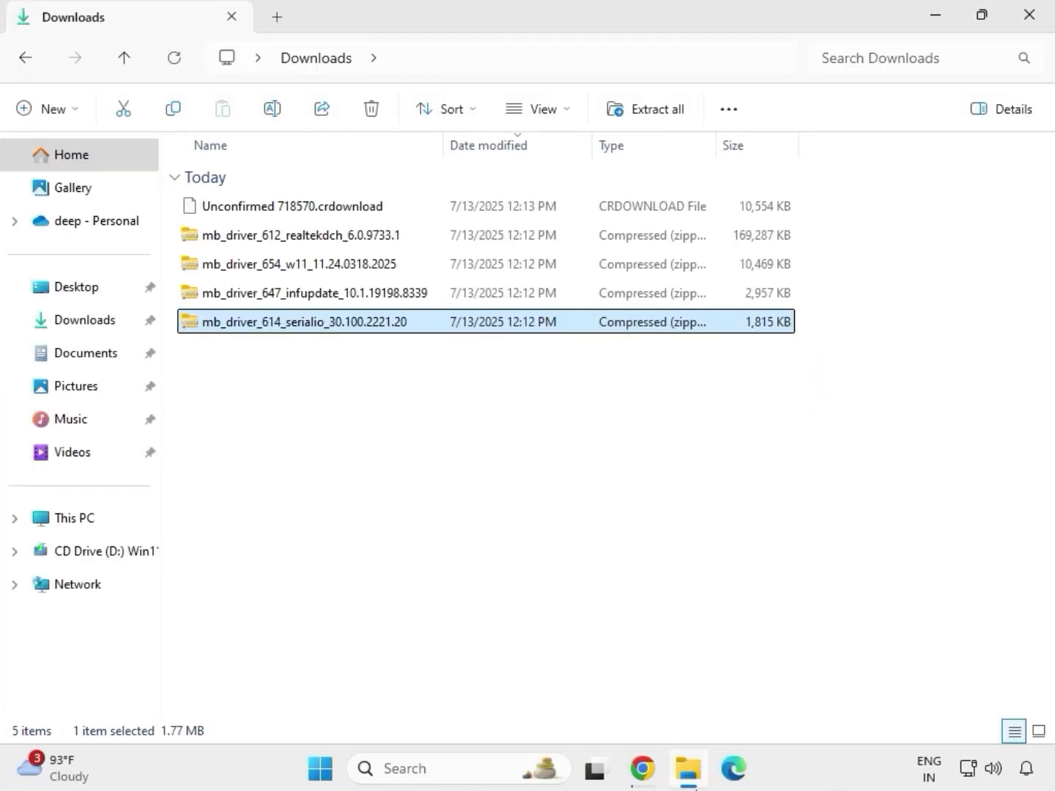
{"action": "mouse_move", "coordinate": [689, 776]}
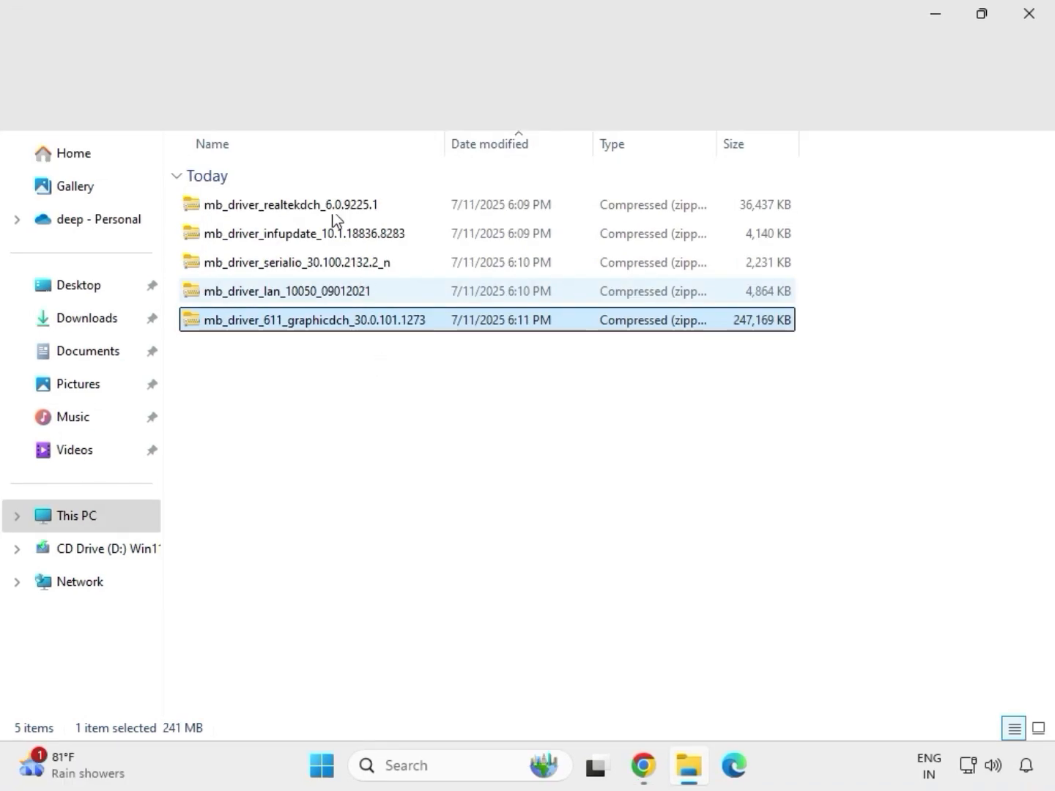
{"action": "left_click_drag", "start_coordinate": [376, 359], "coordinate": [326, 195]}
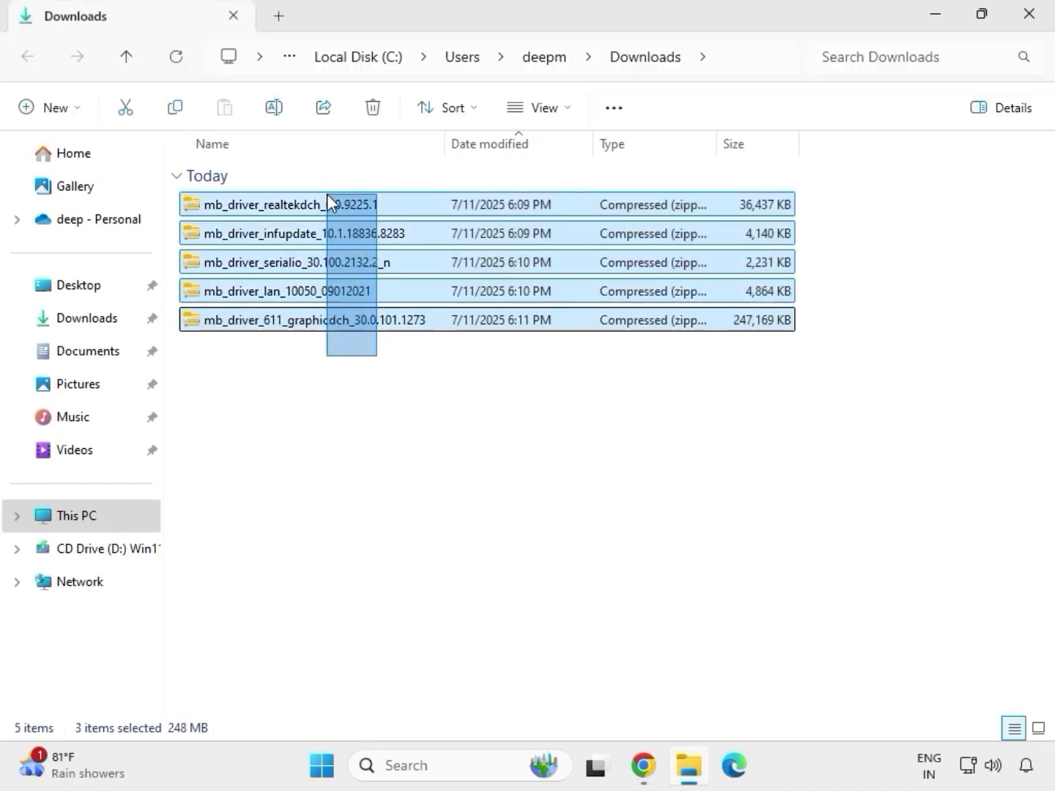
{"action": "left_click", "coordinate": [369, 327]}
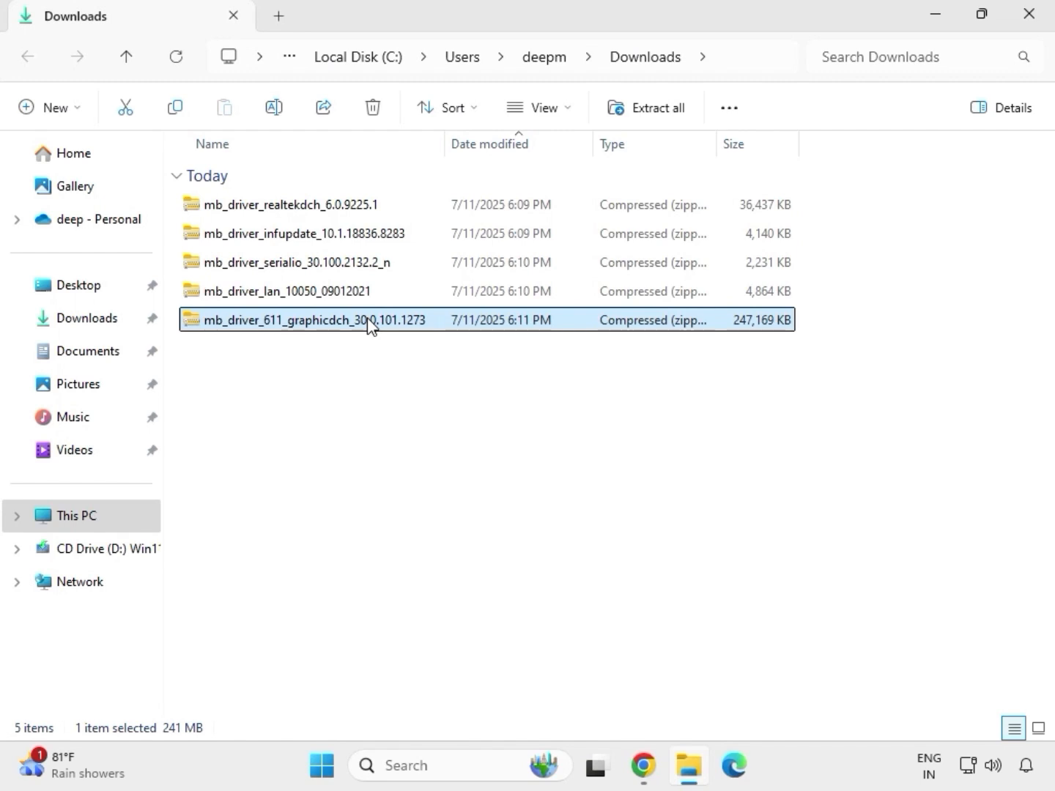
Extract the mb_driver_611_graphicdch_30.0.101.1273 archive into its own folder in Downloads and close the window showing the extracted files
{"action": "right_click", "coordinate": [368, 326]}
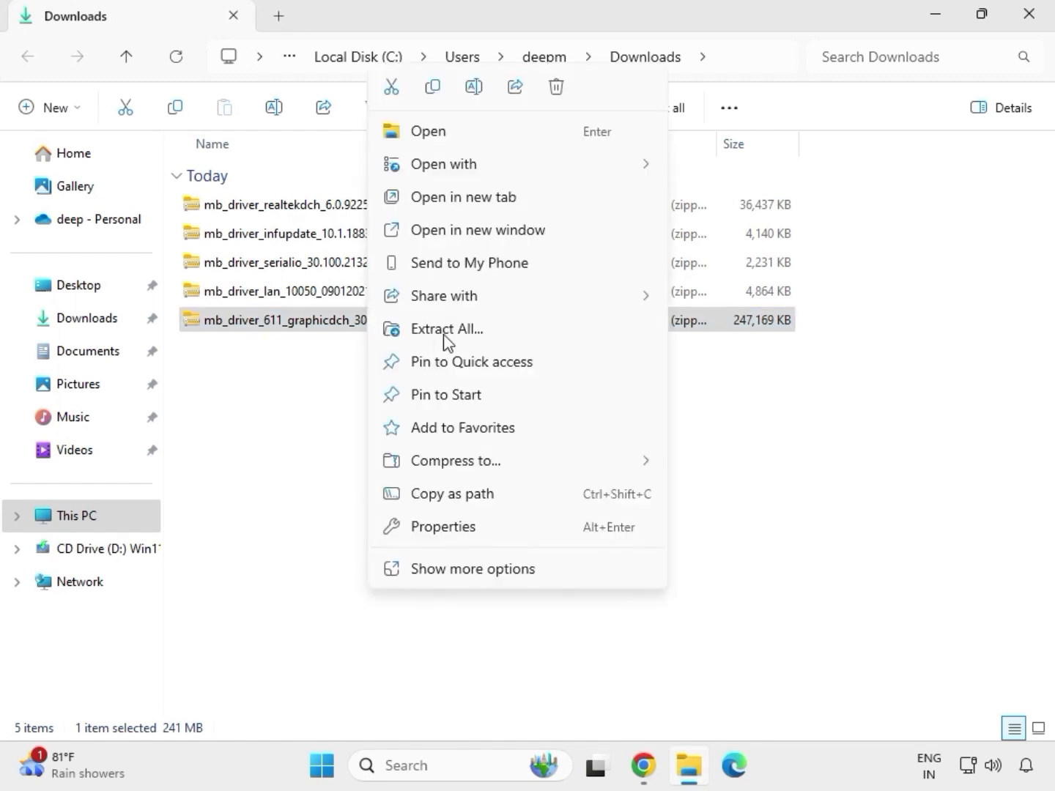
{"action": "left_click", "coordinate": [473, 570]}
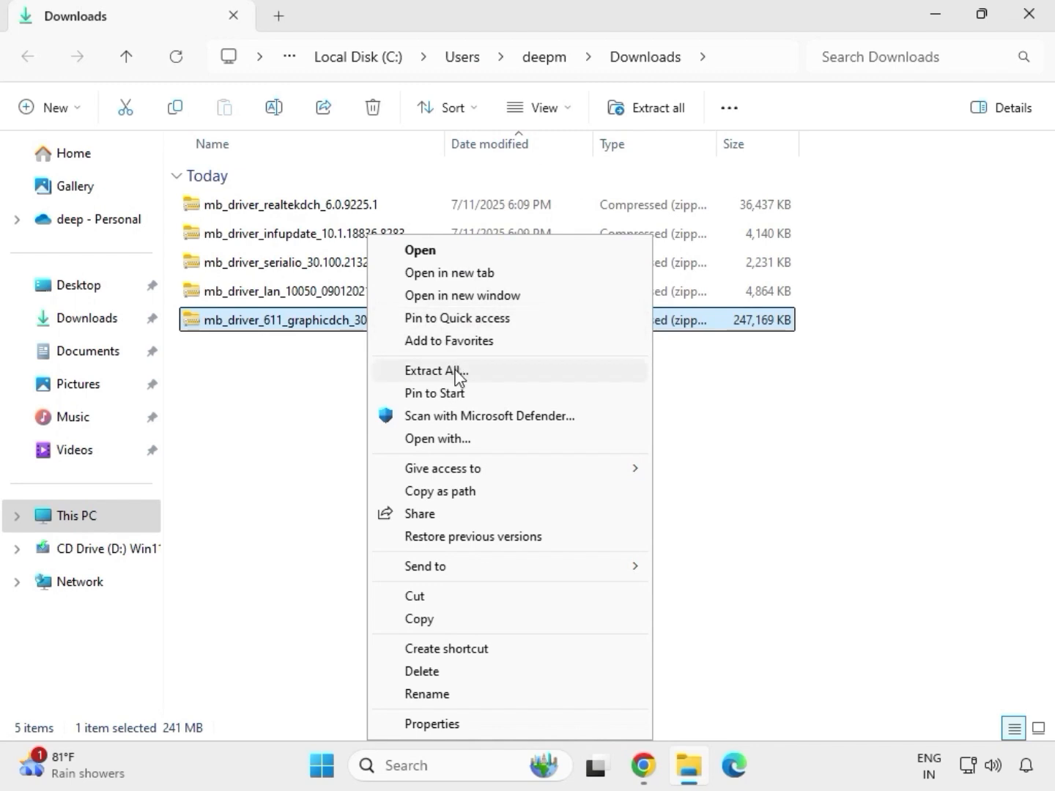
{"action": "left_click", "coordinate": [445, 372]}
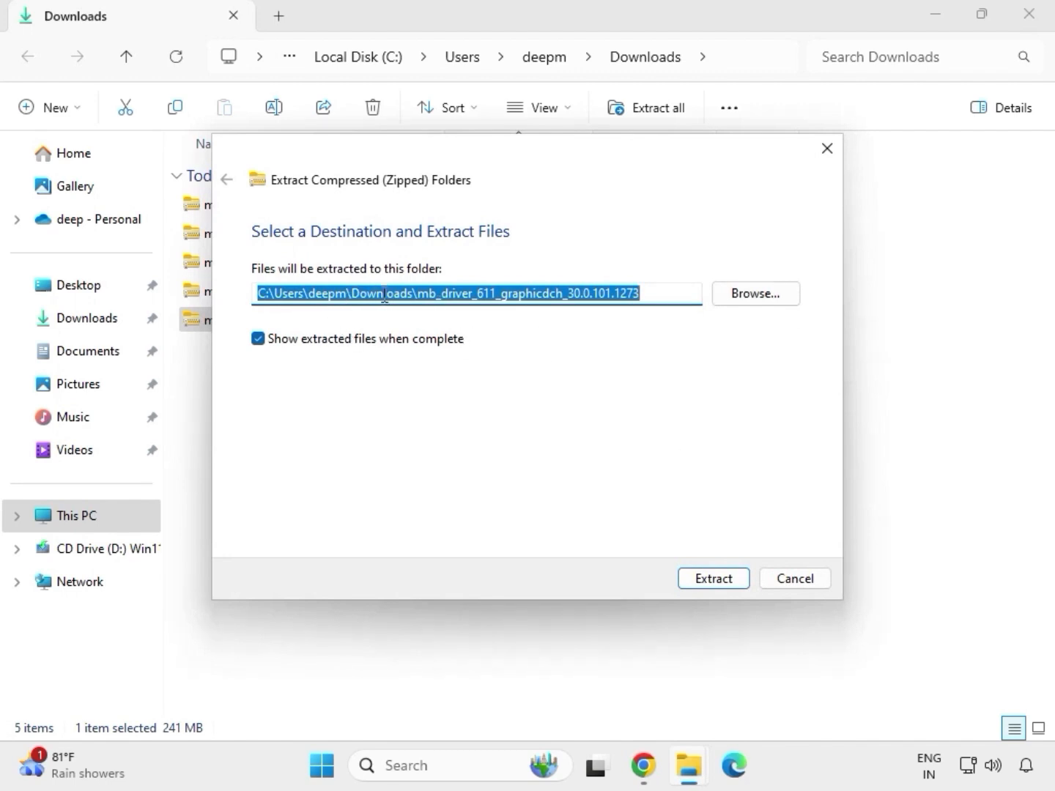
{"action": "left_click", "coordinate": [718, 582]}
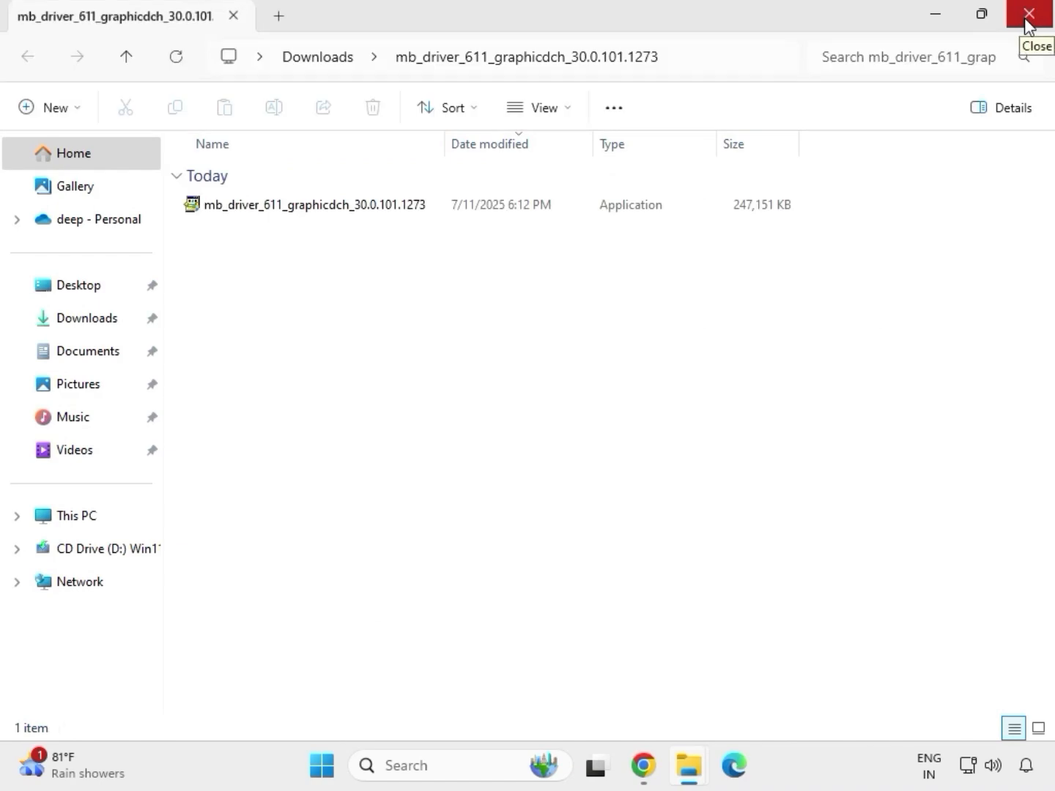
{"action": "left_click", "coordinate": [1028, 24]}
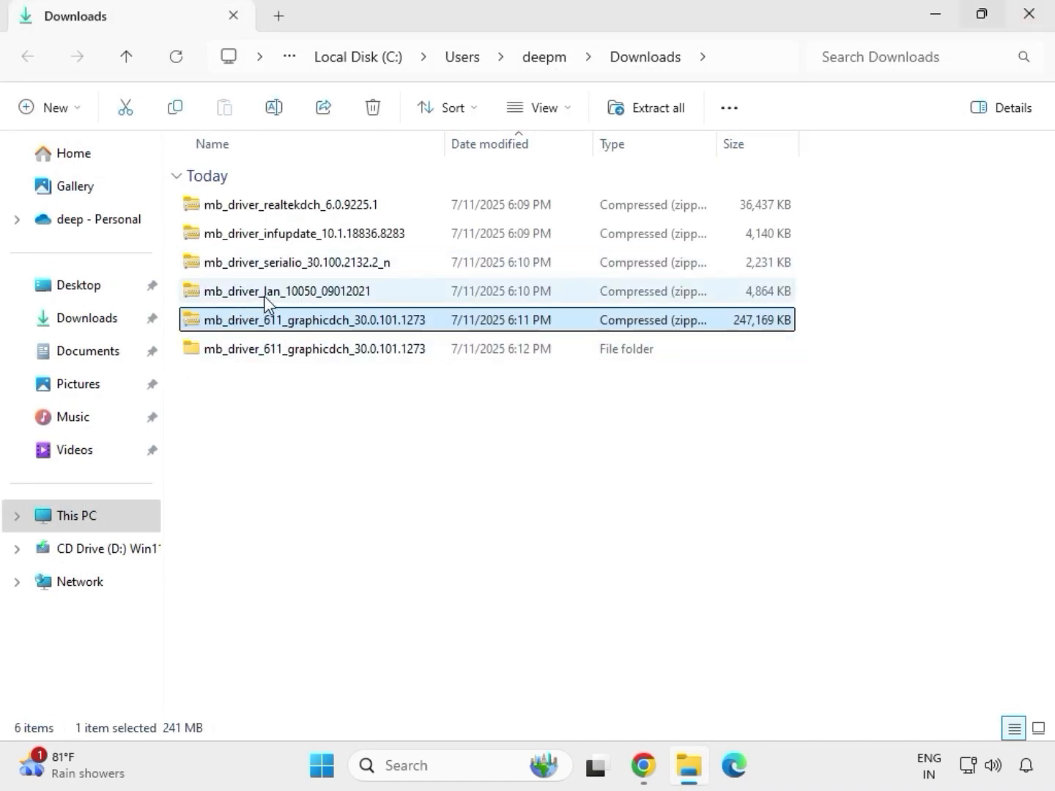
Extract the mb_driver_lan_10050_09012021 archive into its own folder in Downloads and close the window showing its contents
{"action": "left_click", "coordinate": [266, 294]}
{"action": "right_click", "coordinate": [265, 295]}
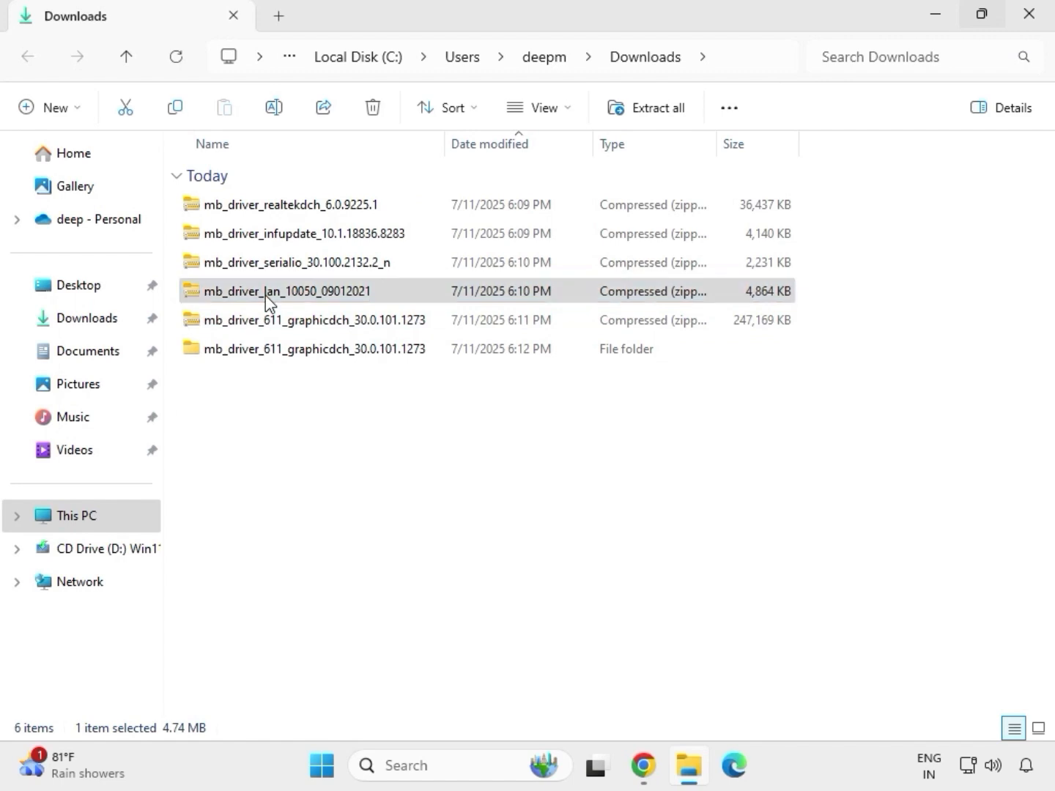
{"action": "left_click", "coordinate": [351, 569]}
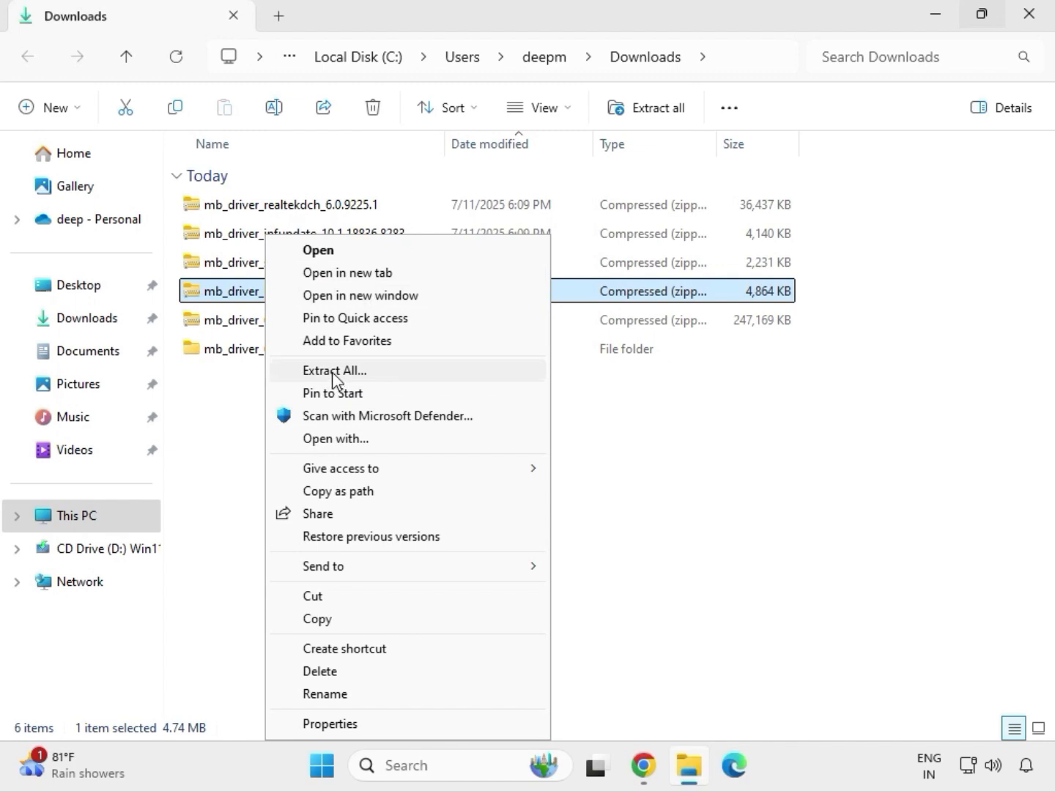
{"action": "left_click", "coordinate": [334, 371]}
{"action": "left_click", "coordinate": [707, 583]}
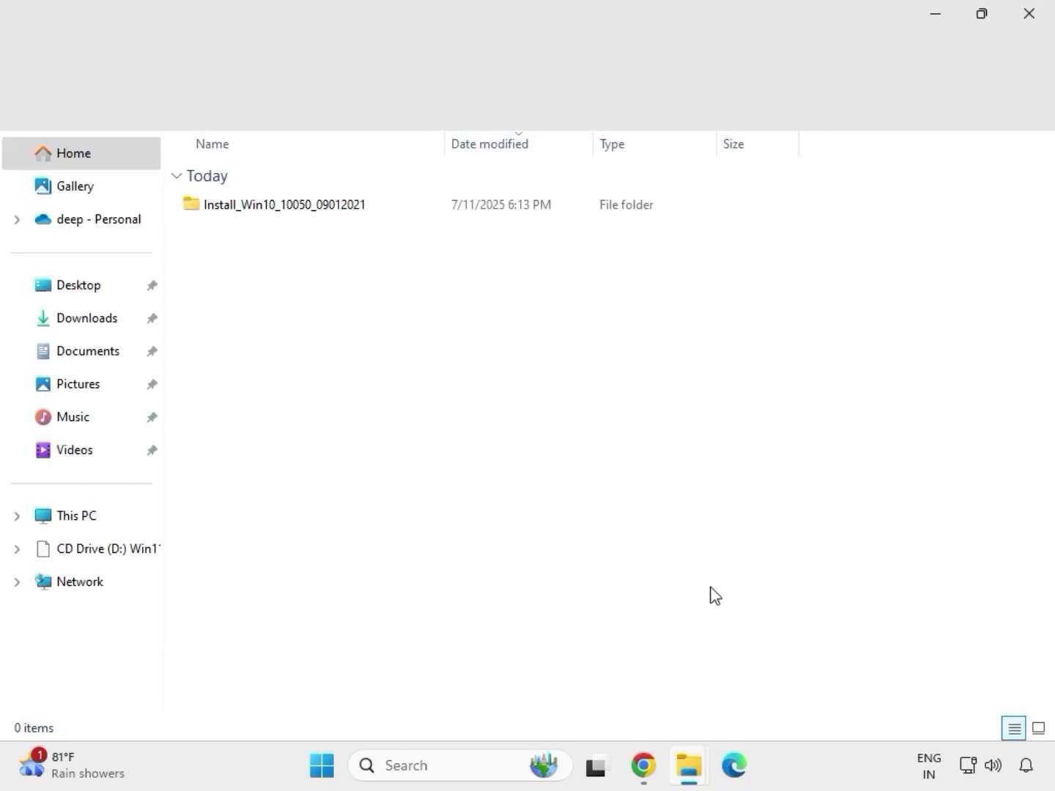
{"action": "left_click", "coordinate": [1032, 21]}
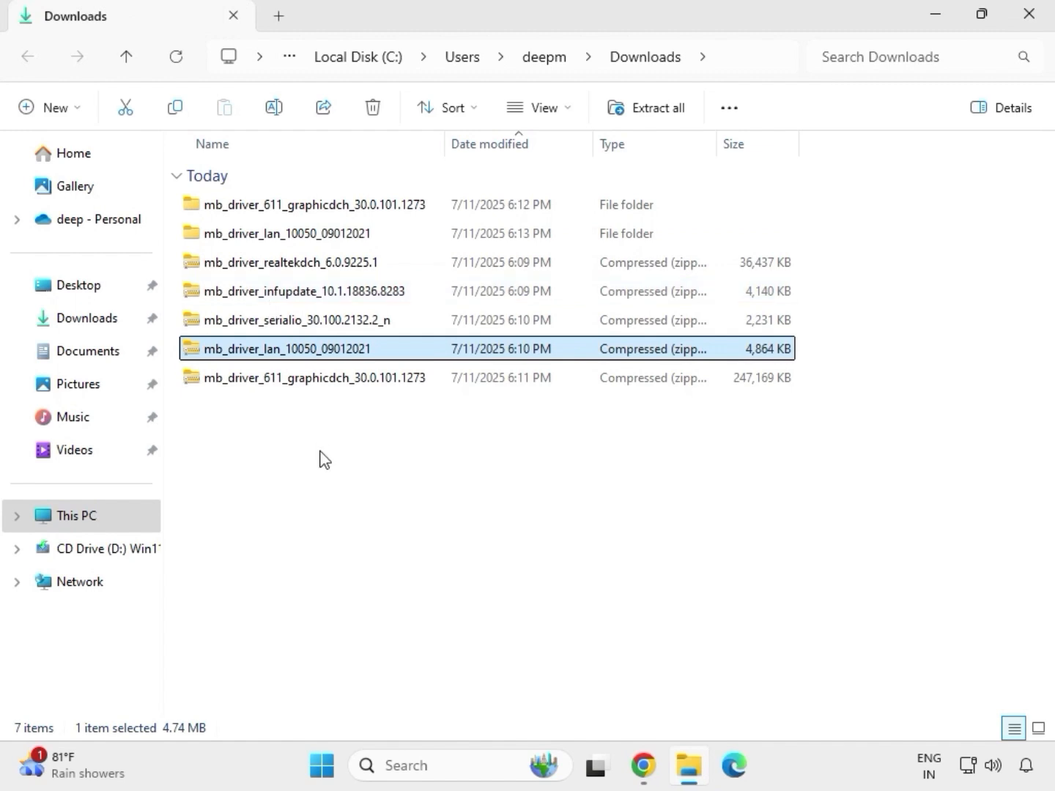
Extract the mb_driver_serialio_30.100.2132.2_n archive into its own folder in Downloads and close the extracted folder's window
{"action": "left_click", "coordinate": [265, 328]}
{"action": "right_click", "coordinate": [263, 326]}
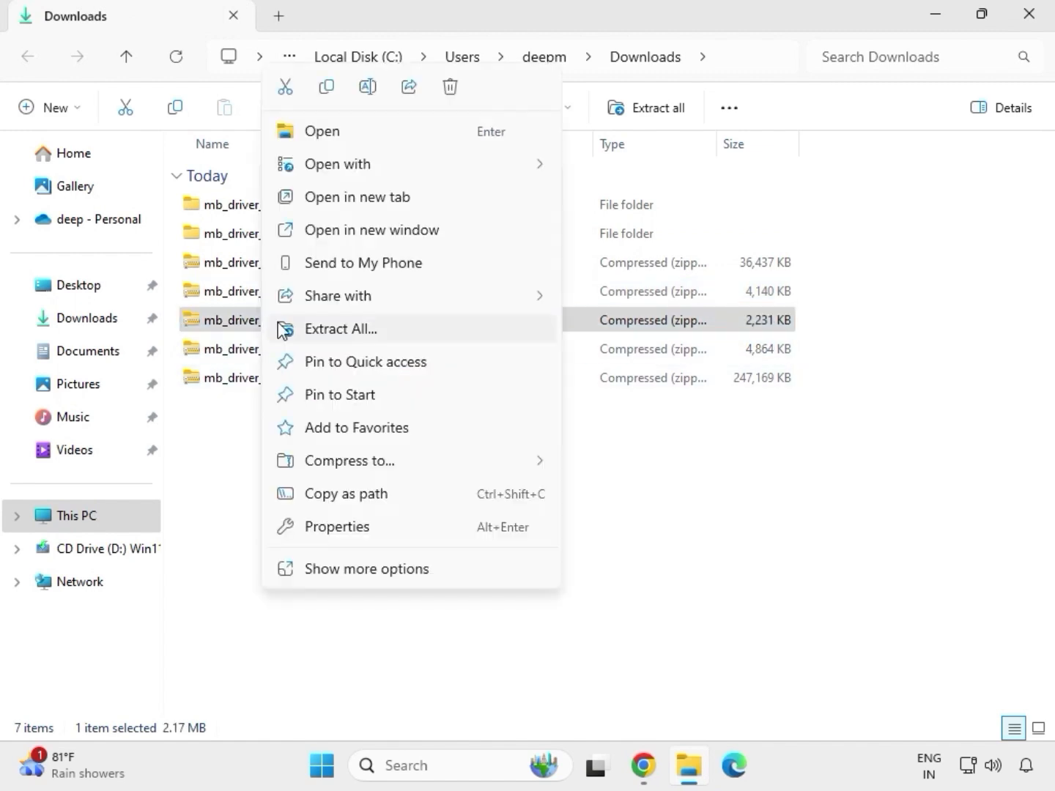
{"action": "left_click", "coordinate": [325, 331]}
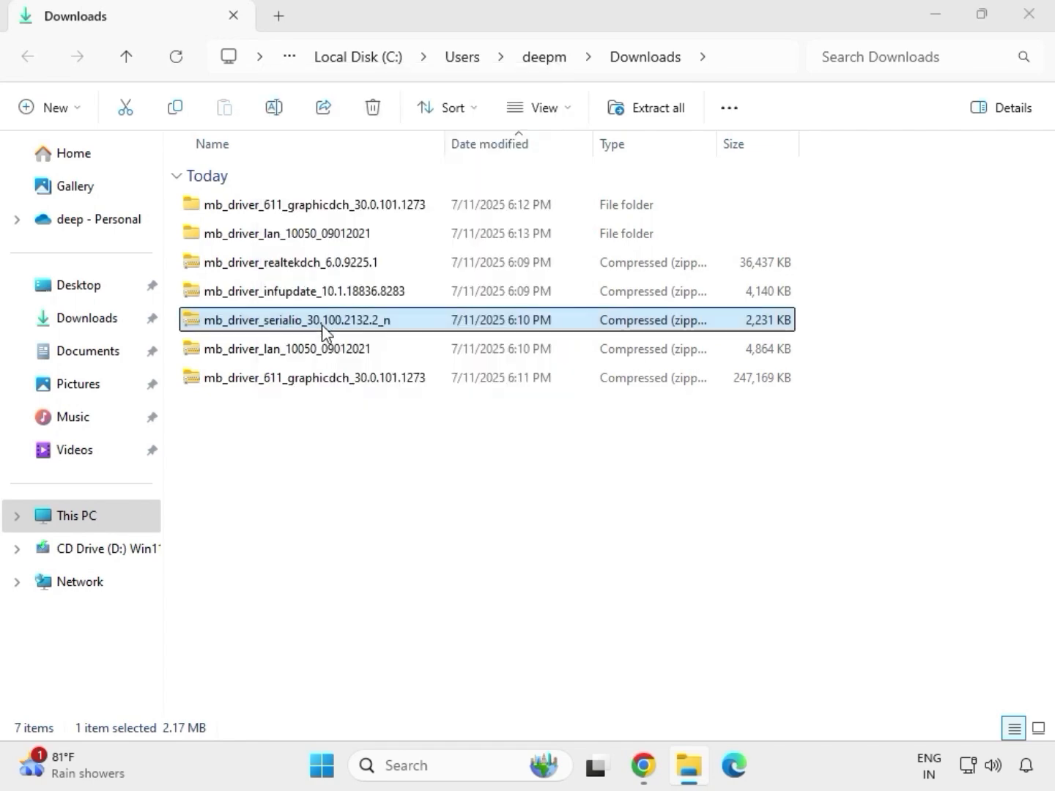
{"action": "left_click", "coordinate": [707, 578]}
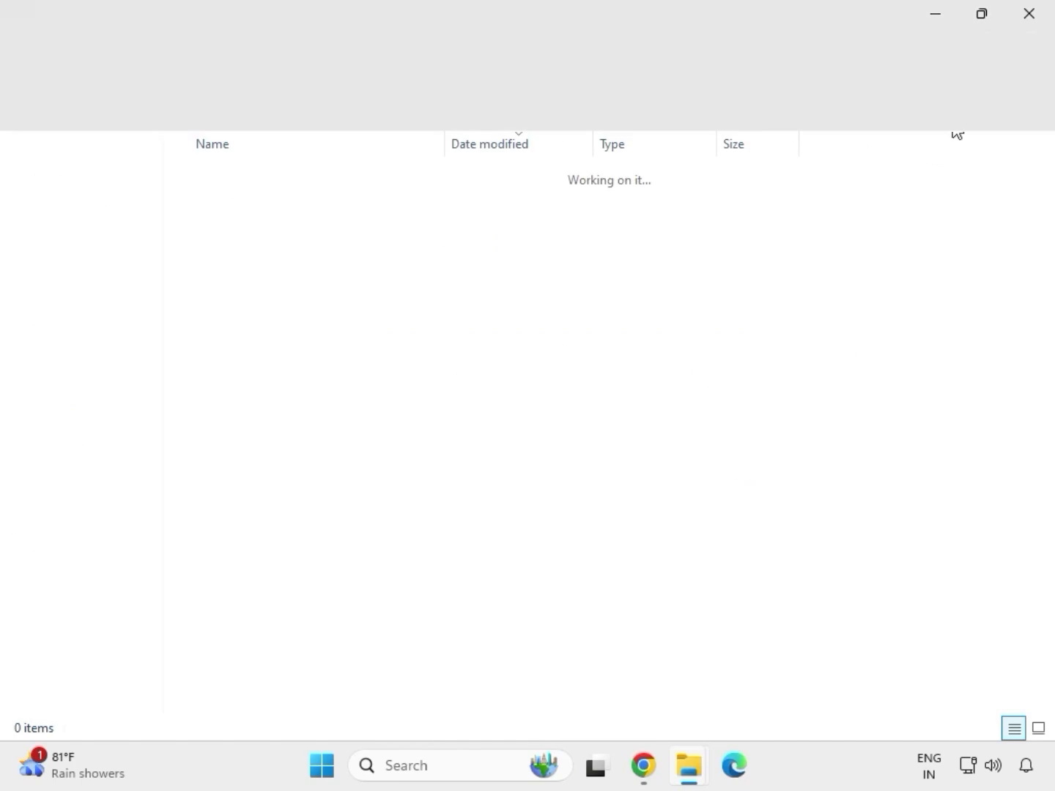
{"action": "left_click", "coordinate": [1029, 15]}
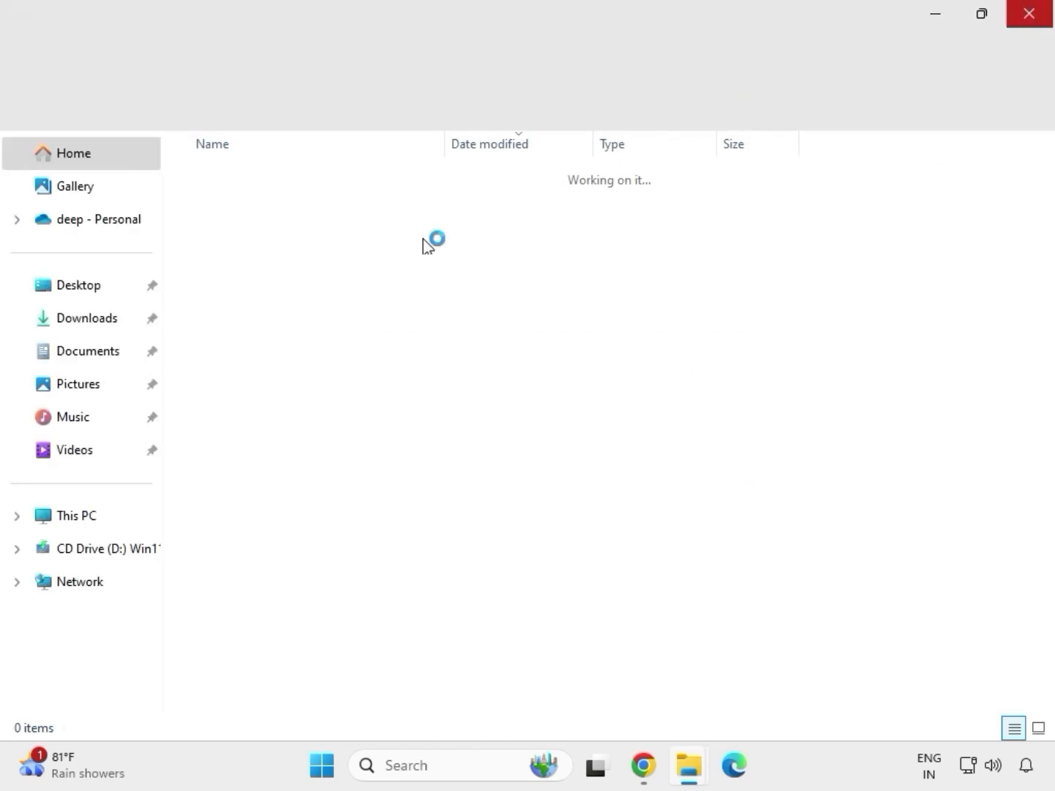
Extract the mb_driver_infupdate_10.1.18836.8283 archive into its own folder in Downloads and close the extracted folder's window
{"action": "left_click", "coordinate": [273, 294]}
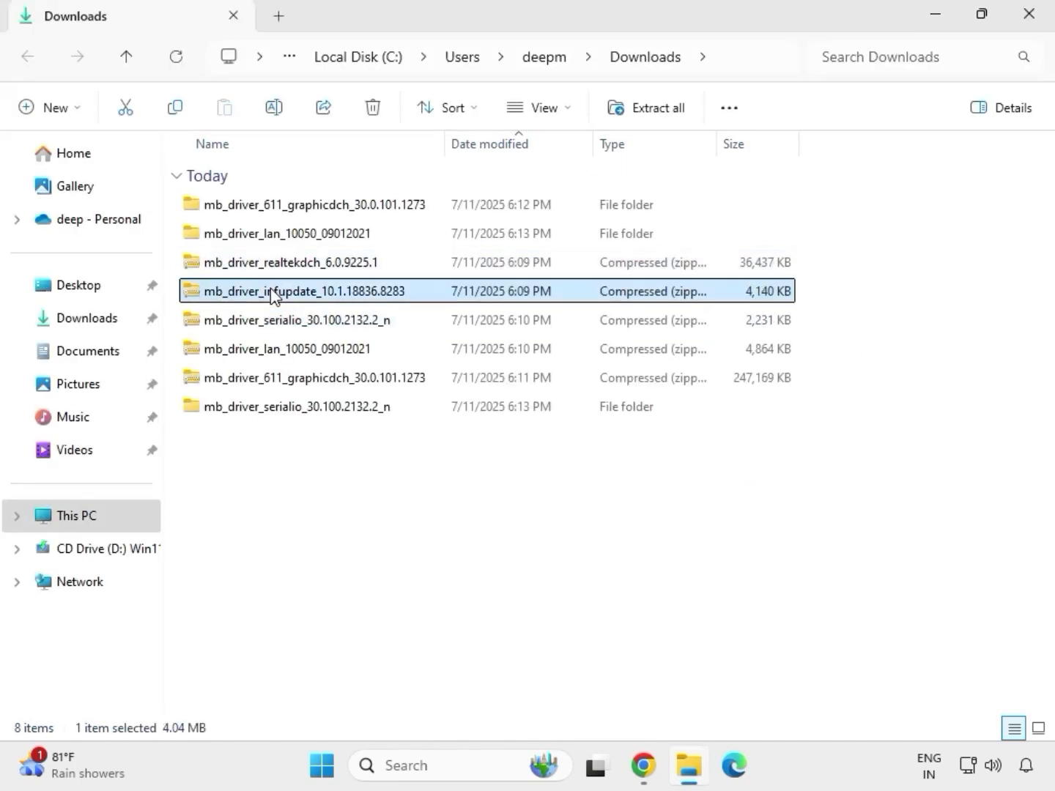
{"action": "right_click", "coordinate": [273, 294]}
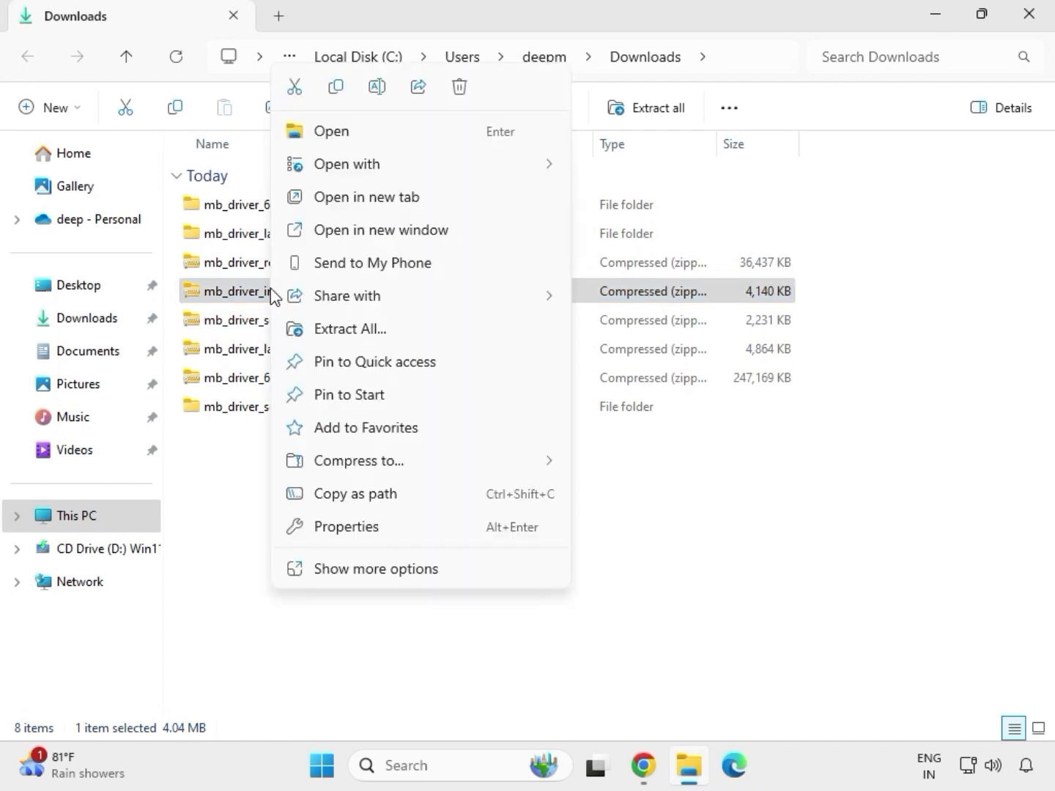
{"action": "left_click", "coordinate": [370, 330]}
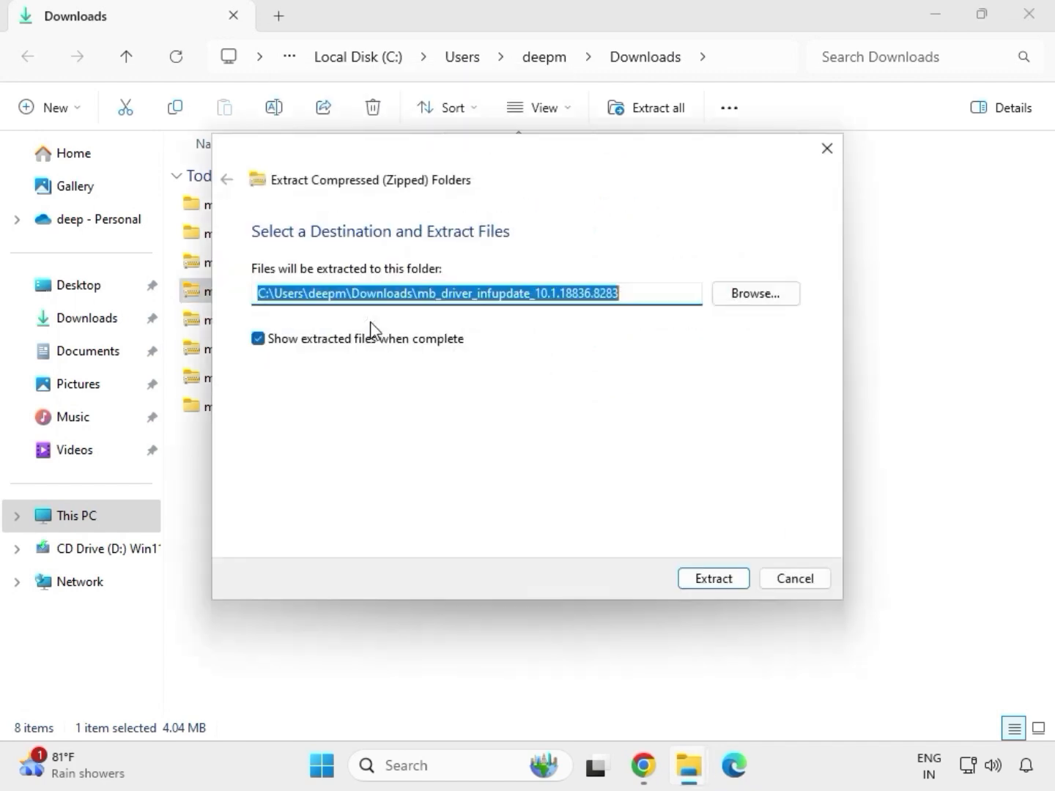
{"action": "left_click", "coordinate": [703, 583]}
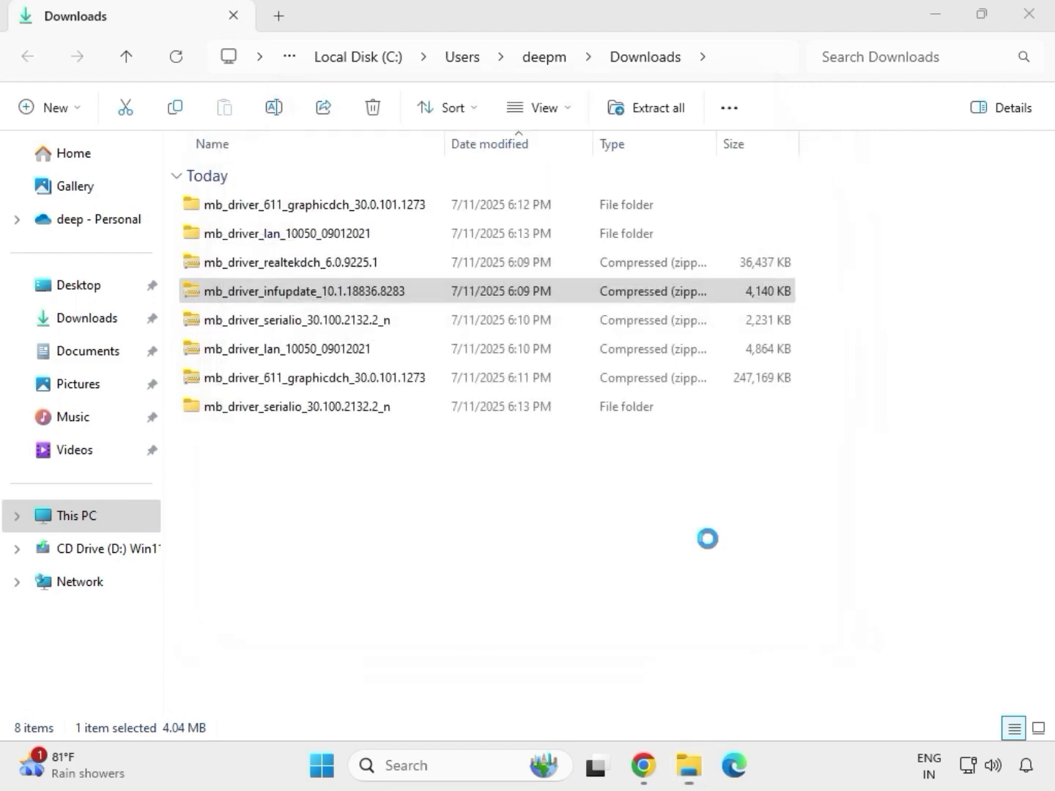
{"action": "left_click", "coordinate": [1030, 16]}
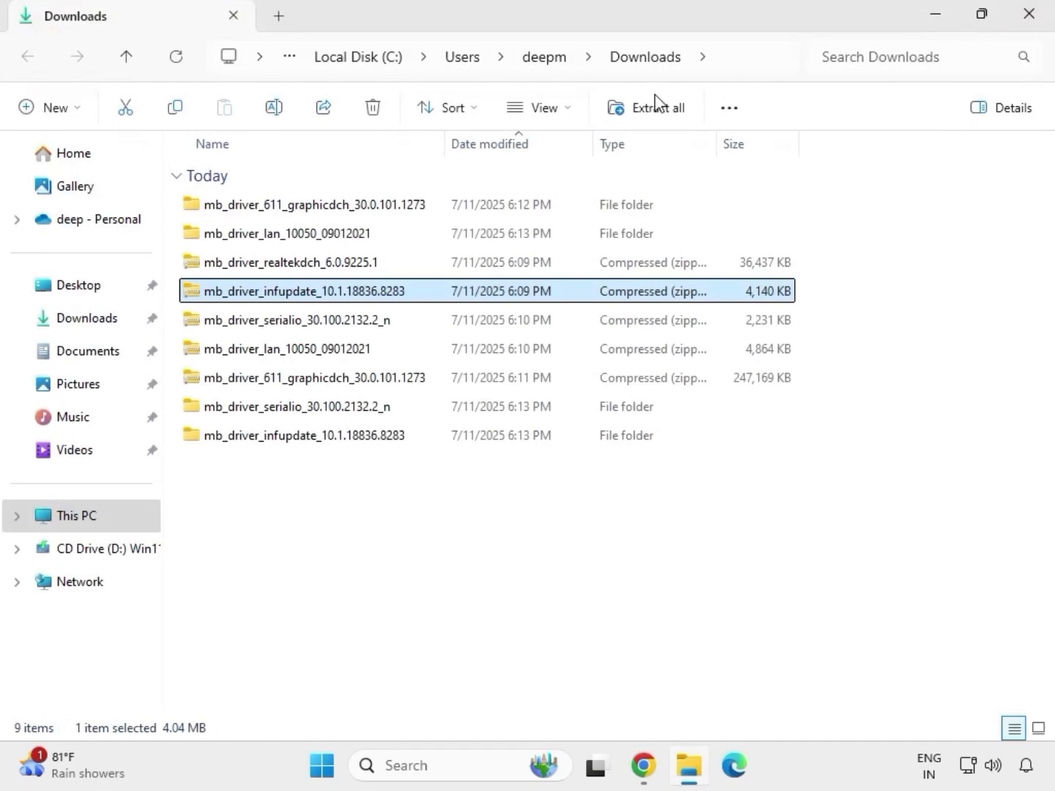
Extract the mb_driver_realtekdch_6.0.9225.1 archive into its own folder in Downloads and close the extracted folder's window
{"action": "left_click", "coordinate": [285, 268]}
{"action": "right_click", "coordinate": [285, 266]}
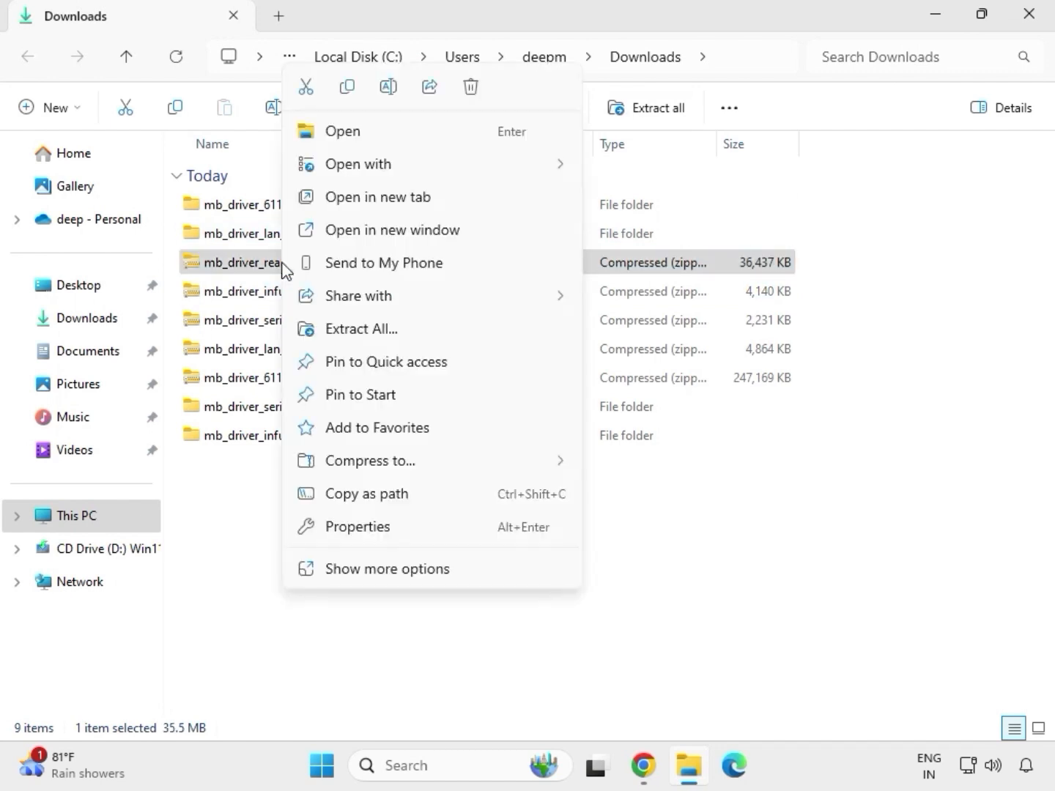
{"action": "left_click", "coordinate": [346, 331]}
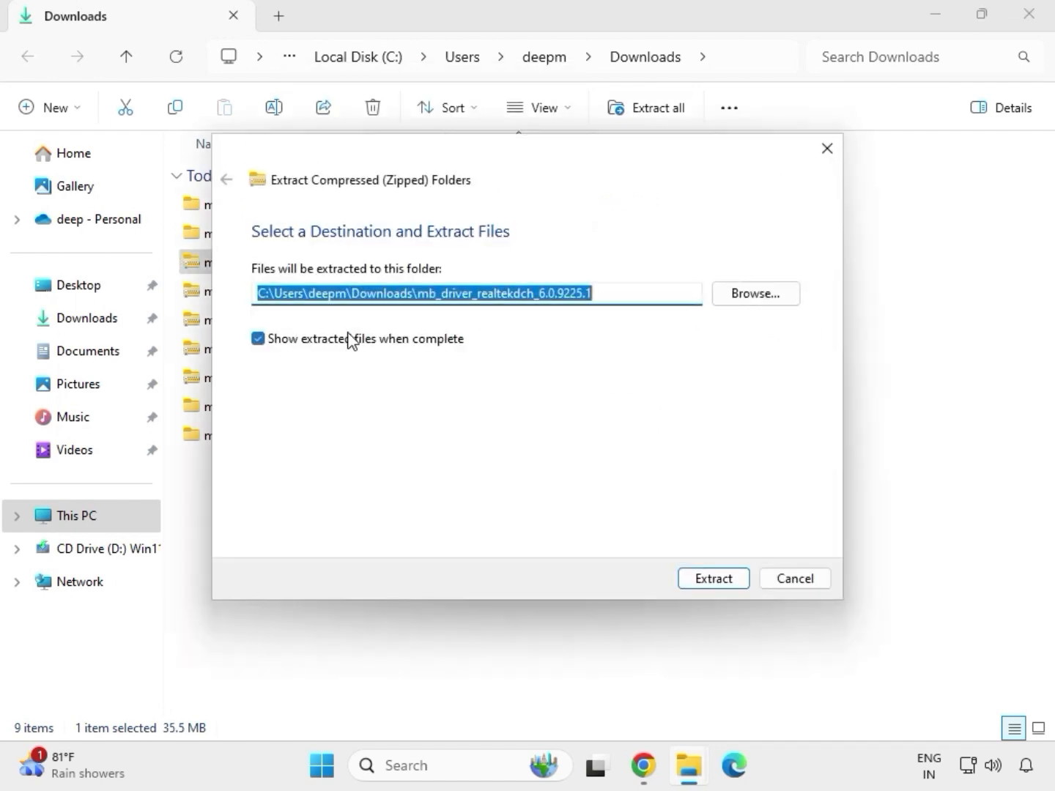
{"action": "left_click", "coordinate": [690, 579]}
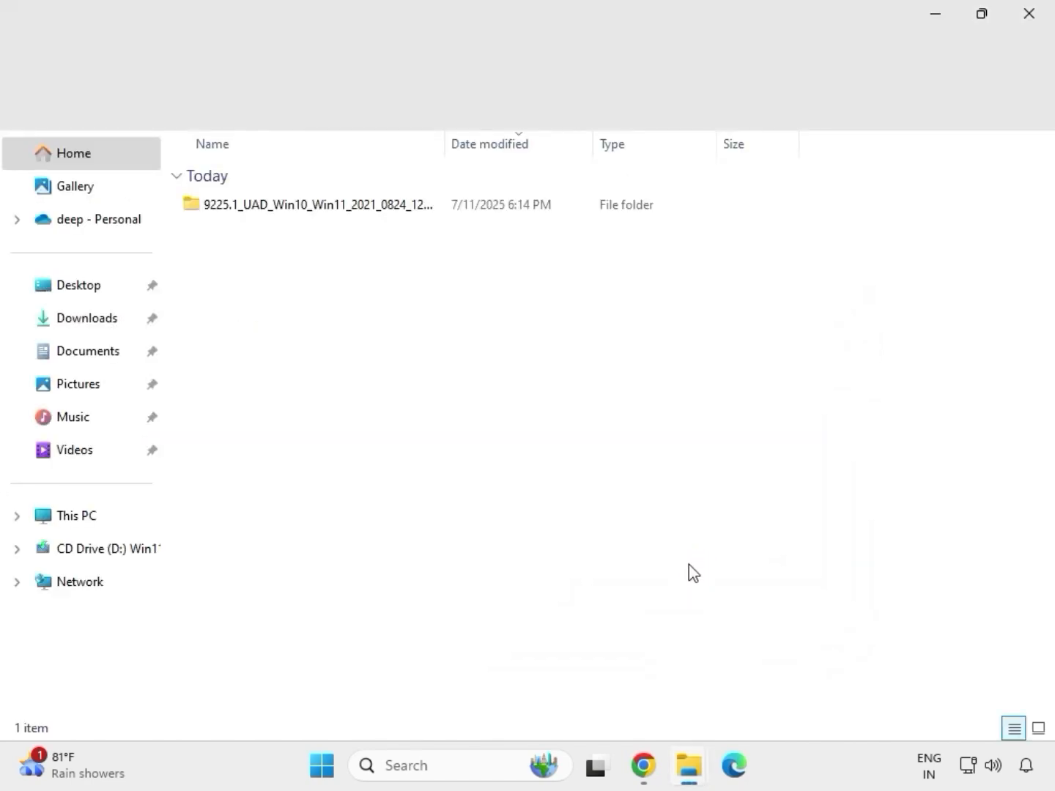
{"action": "left_click", "coordinate": [1031, 28]}
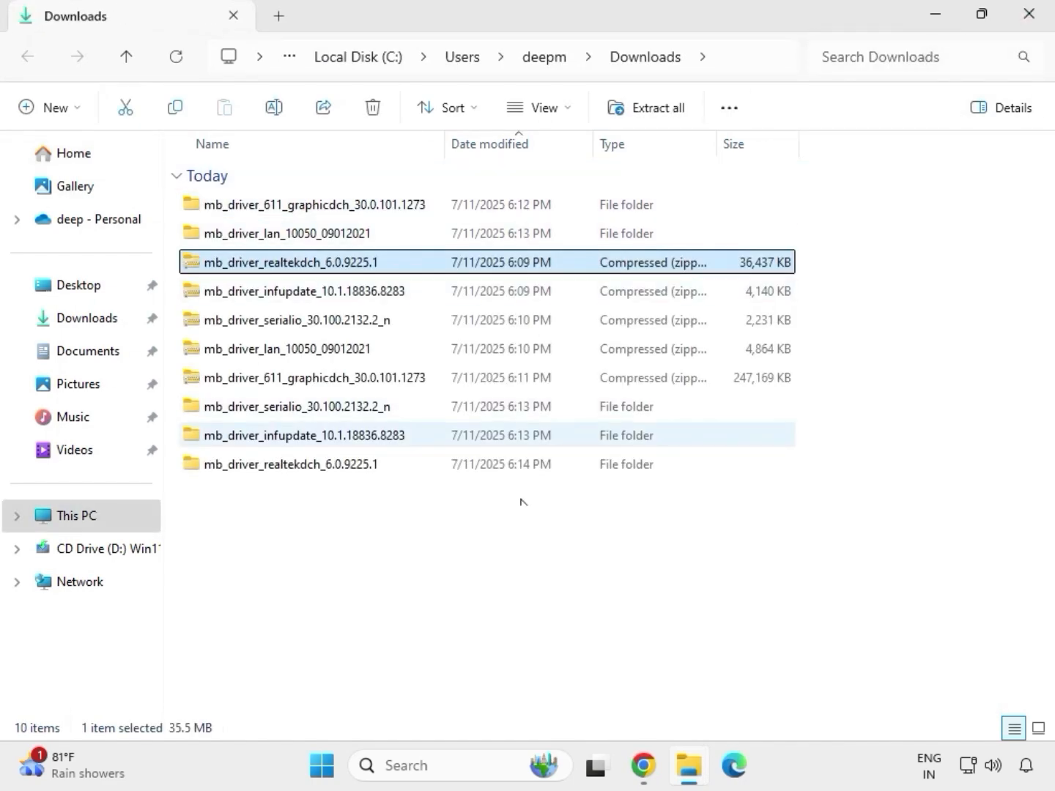
Refresh the Downloads folder listing and select the five extracted driver folders together
{"action": "left_click", "coordinate": [505, 578]}
{"action": "right_click", "coordinate": [468, 541]}
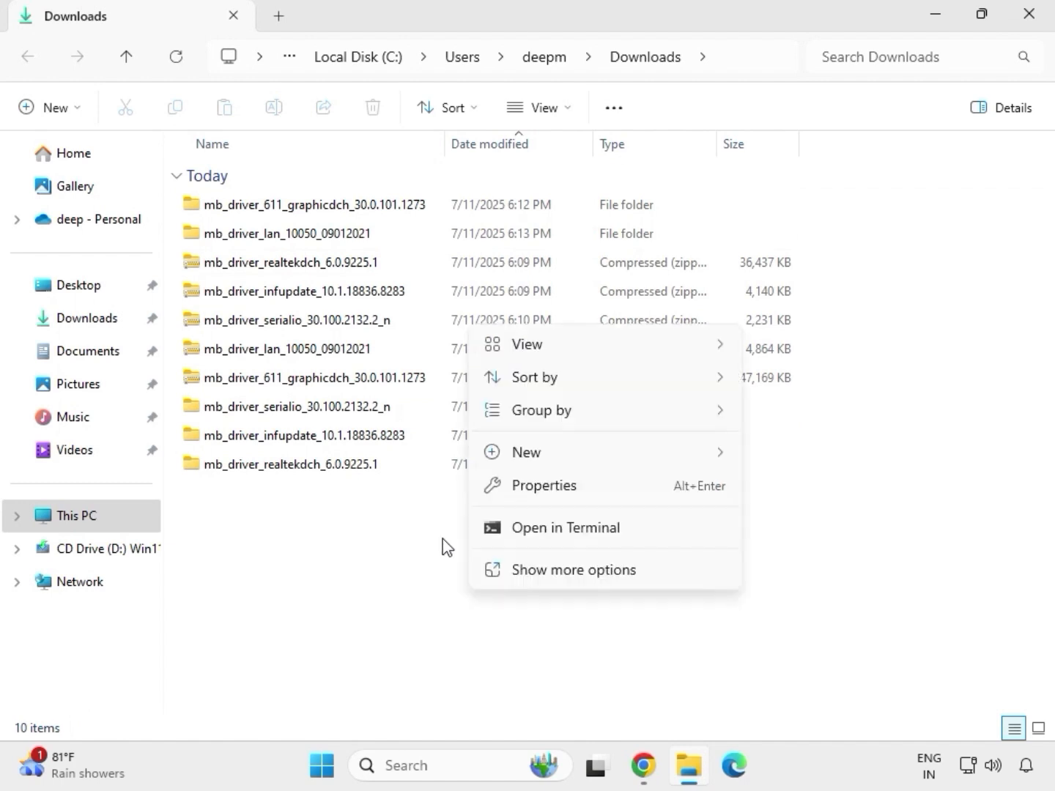
{"action": "right_click", "coordinate": [442, 538]}
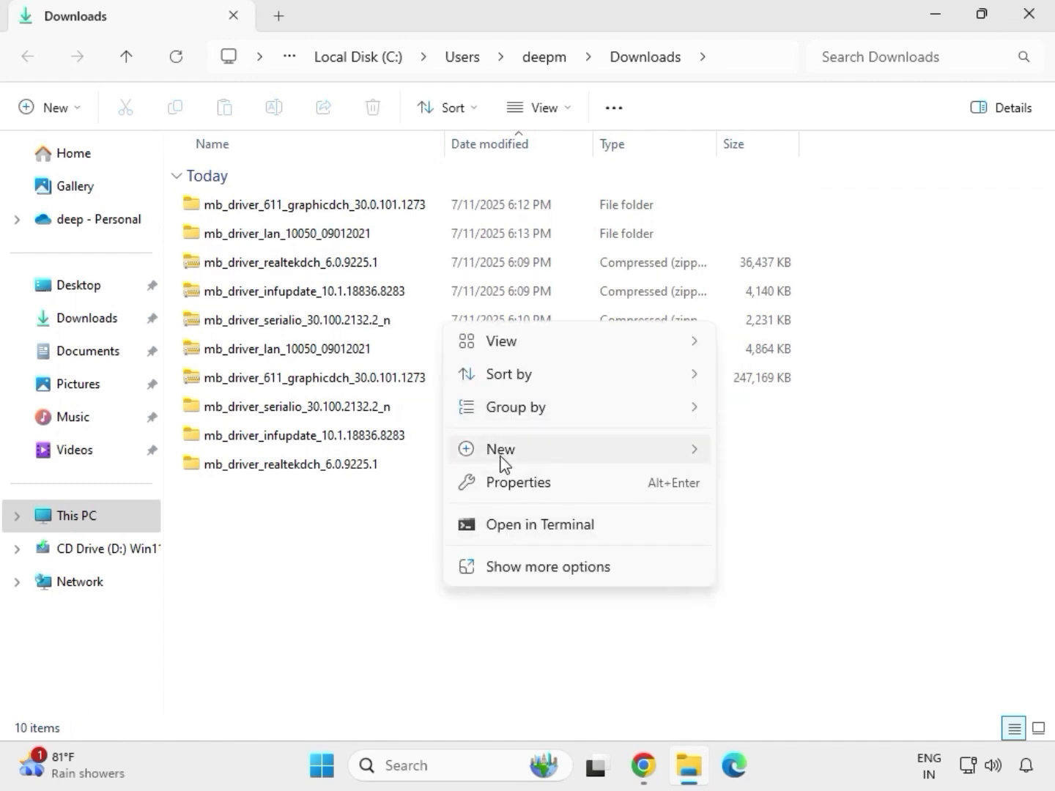
{"action": "left_click", "coordinate": [421, 523]}
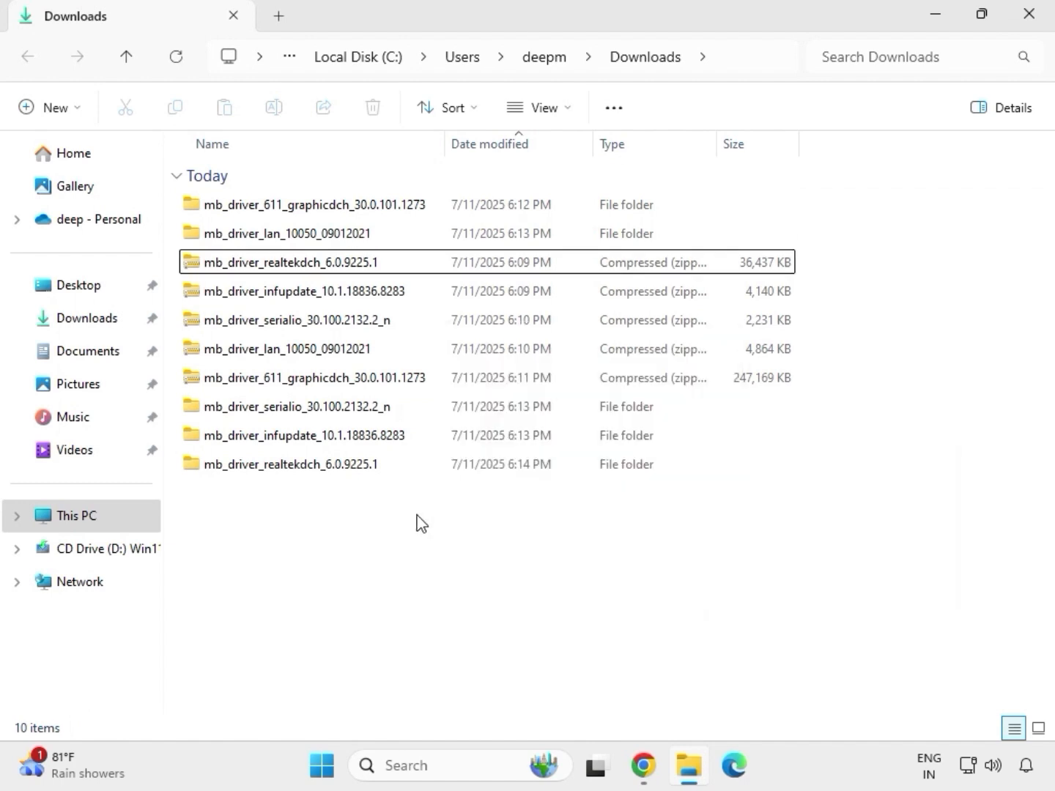
{"action": "right_click", "coordinate": [421, 523]}
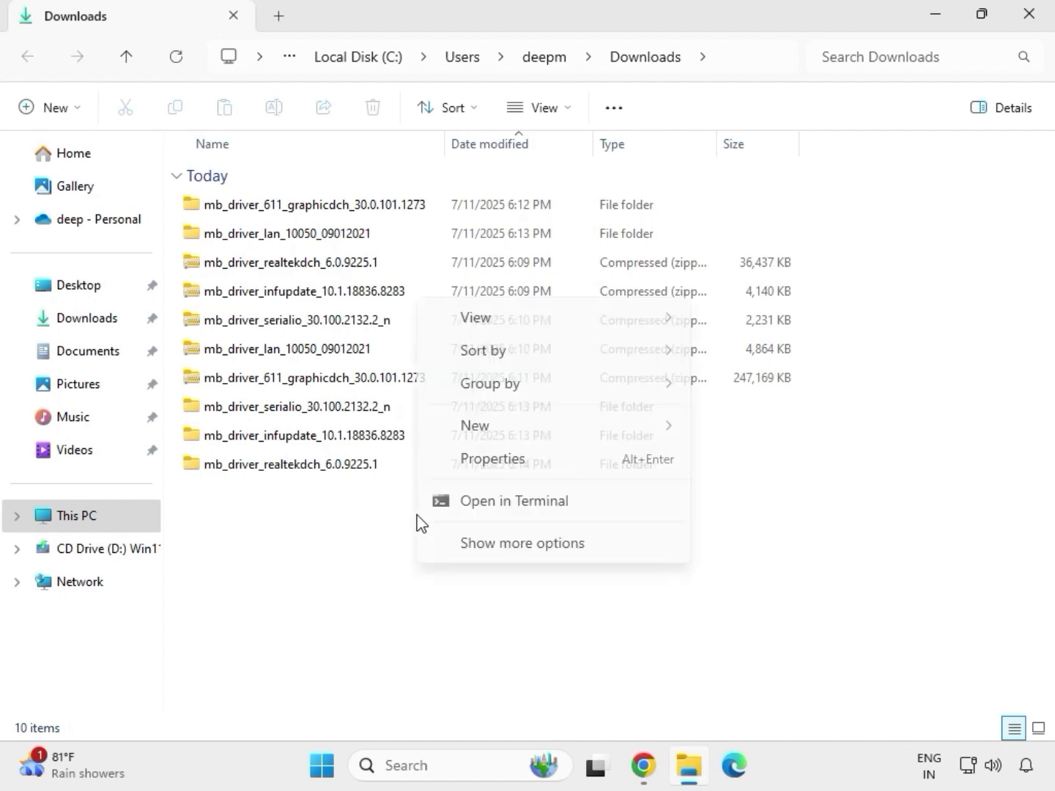
{"action": "left_click", "coordinate": [478, 532]}
{"action": "left_click", "coordinate": [483, 325]}
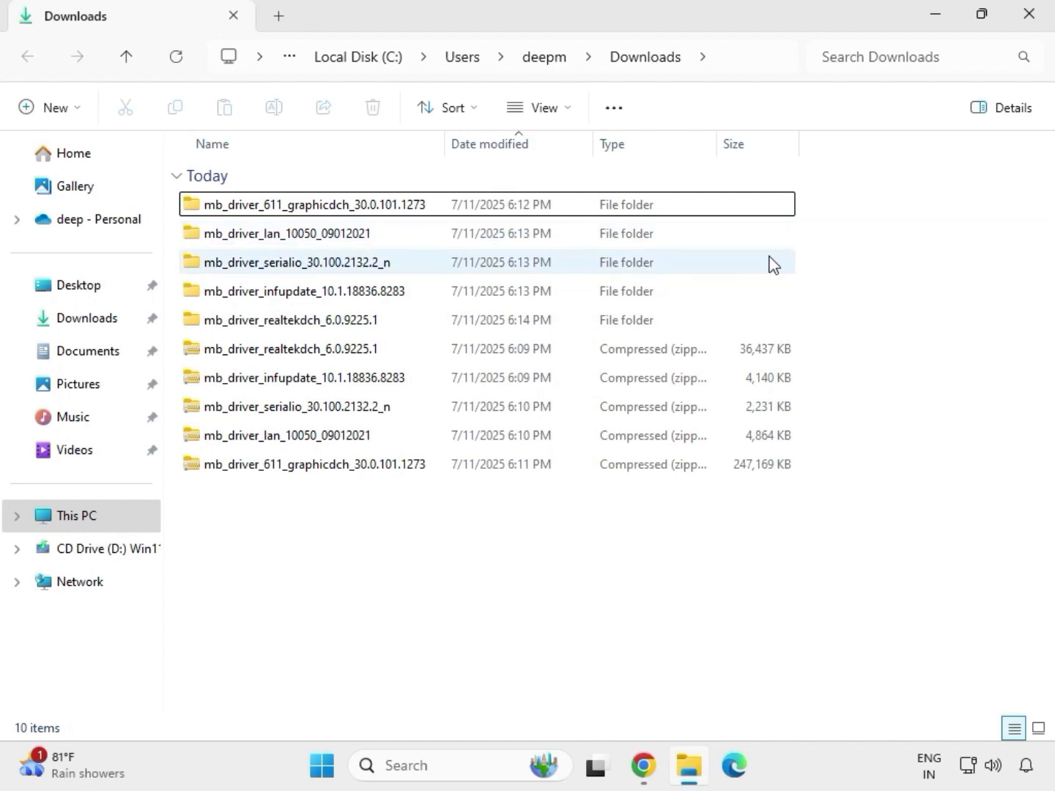
{"action": "left_click_drag", "start_coordinate": [810, 330], "coordinate": [523, 212]}
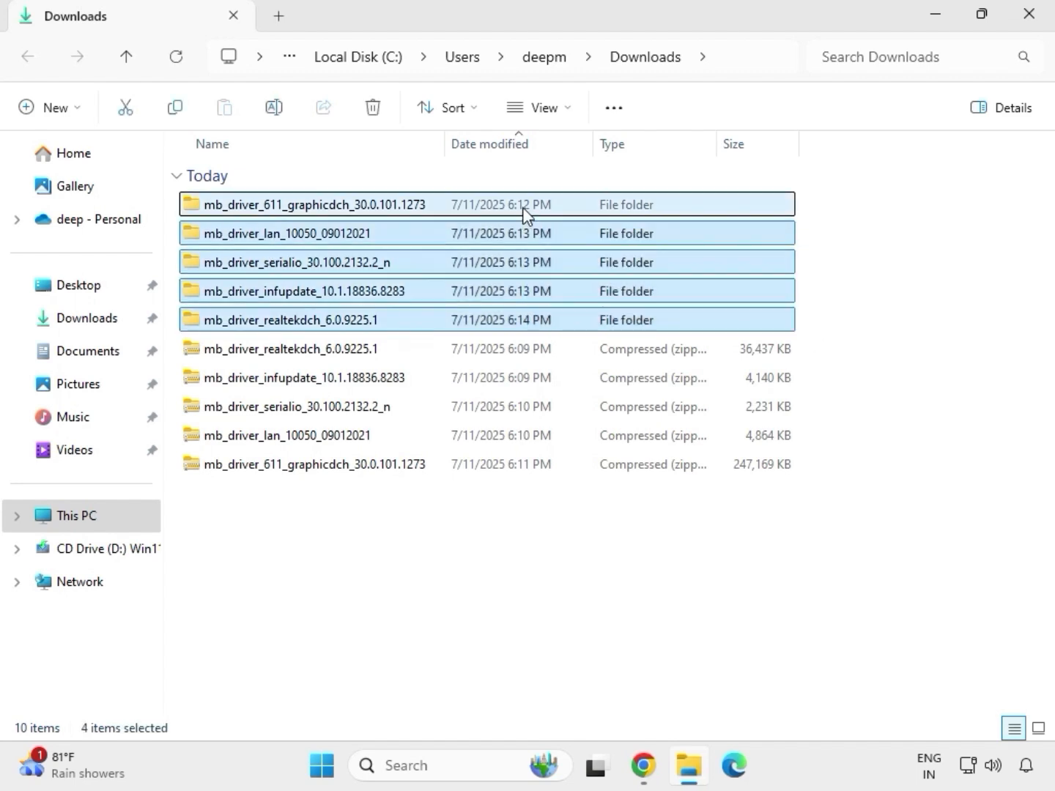
Run the mb_driver_611_graphicdch_30.0.101.1273 application from its extracted folder as administrator, allow it to make changes, and close the folder window
{"action": "left_click", "coordinate": [310, 213]}
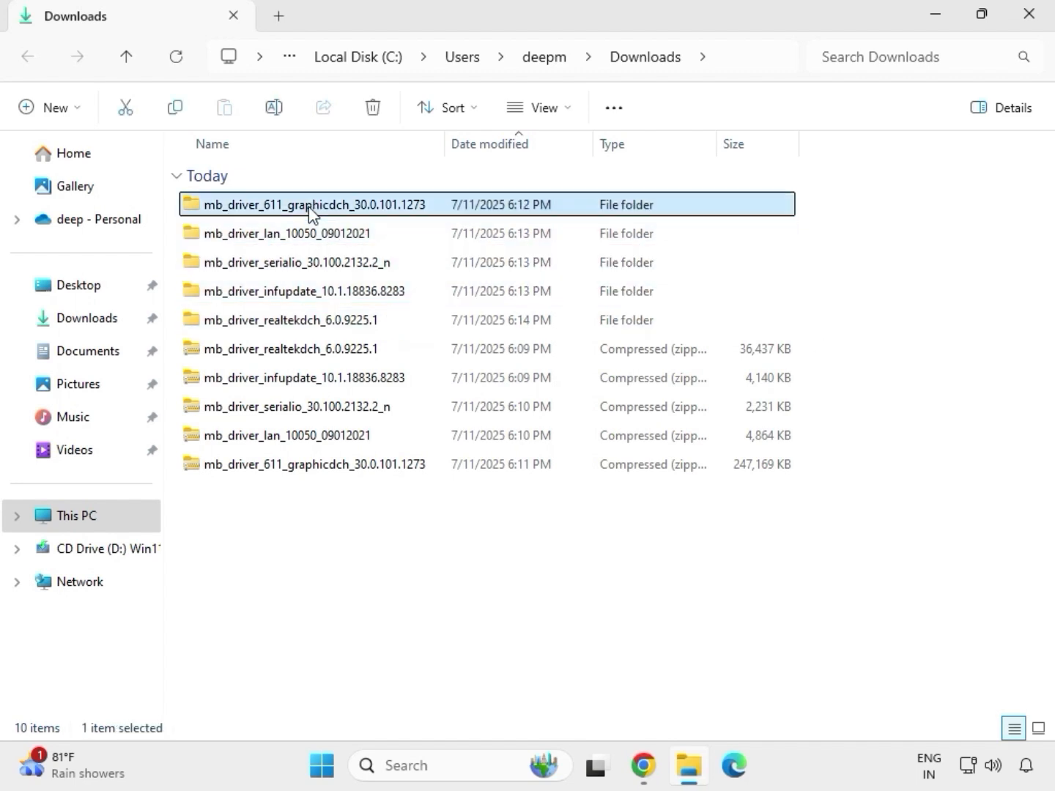
{"action": "double_click", "coordinate": [335, 209]}
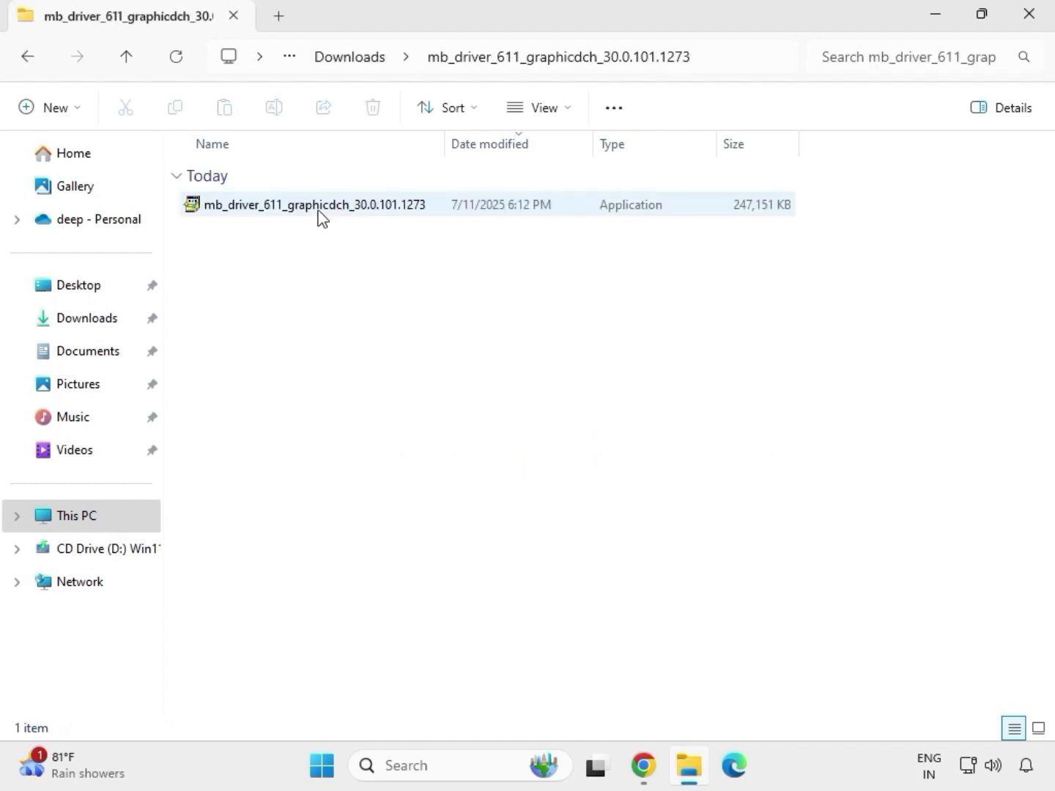
{"action": "left_click", "coordinate": [293, 210]}
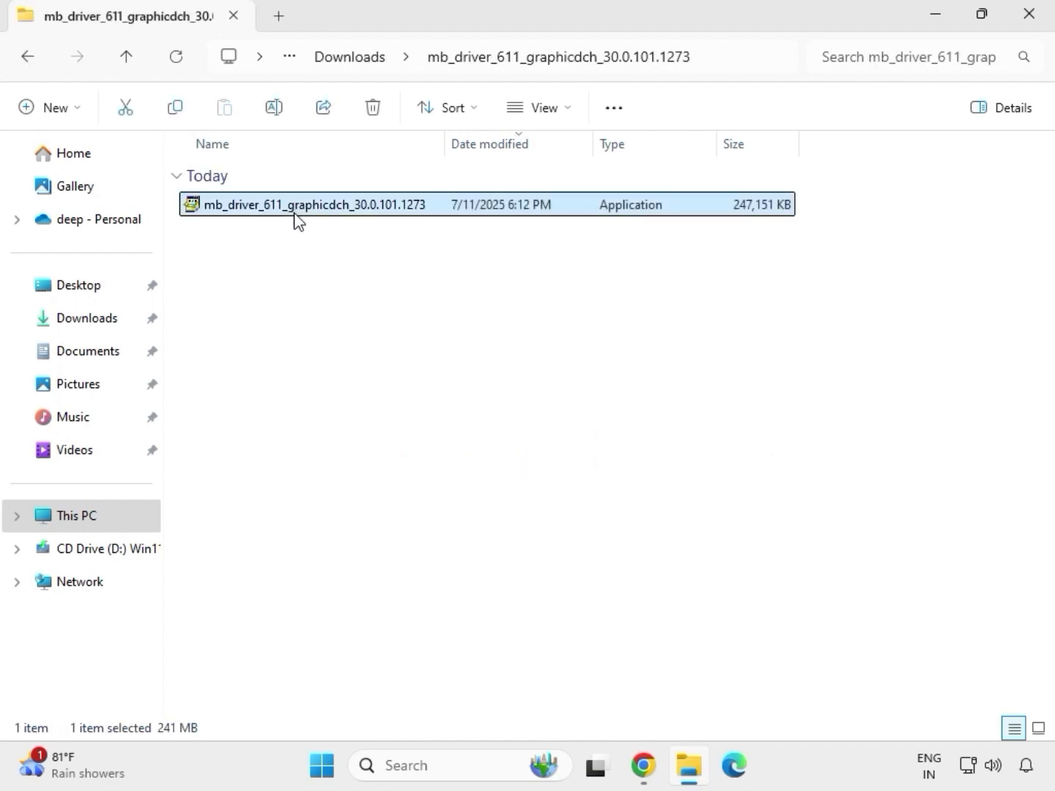
{"action": "right_click", "coordinate": [293, 211]}
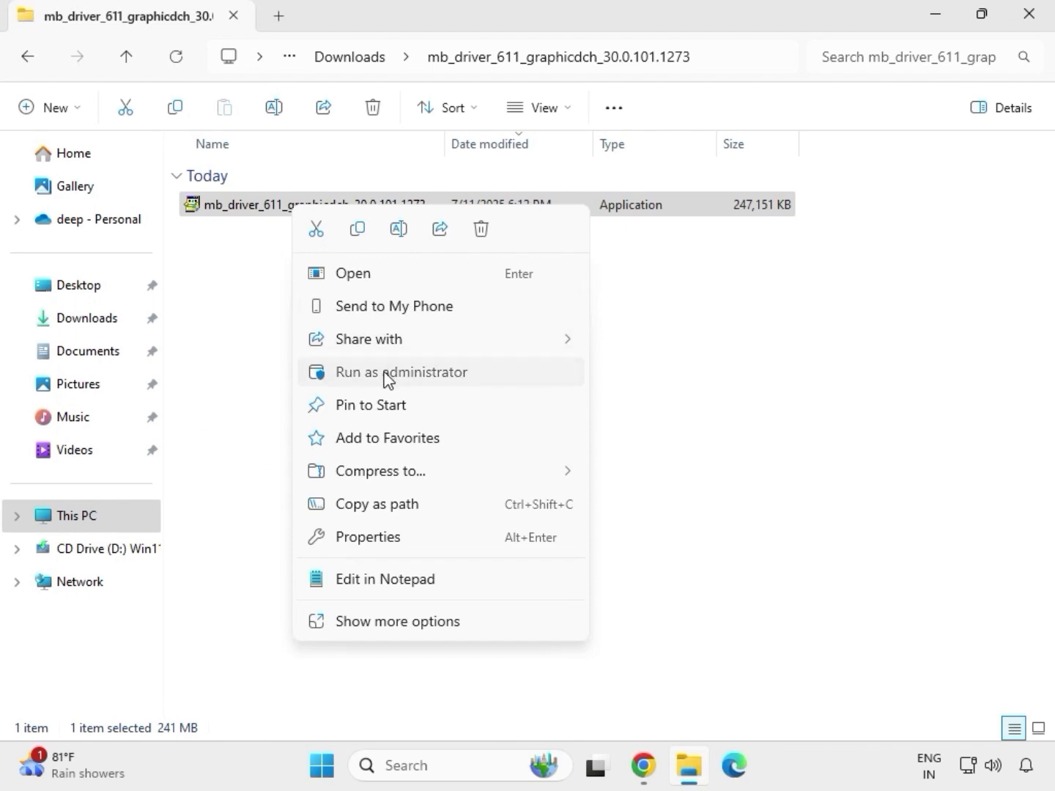
{"action": "left_click", "coordinate": [386, 375]}
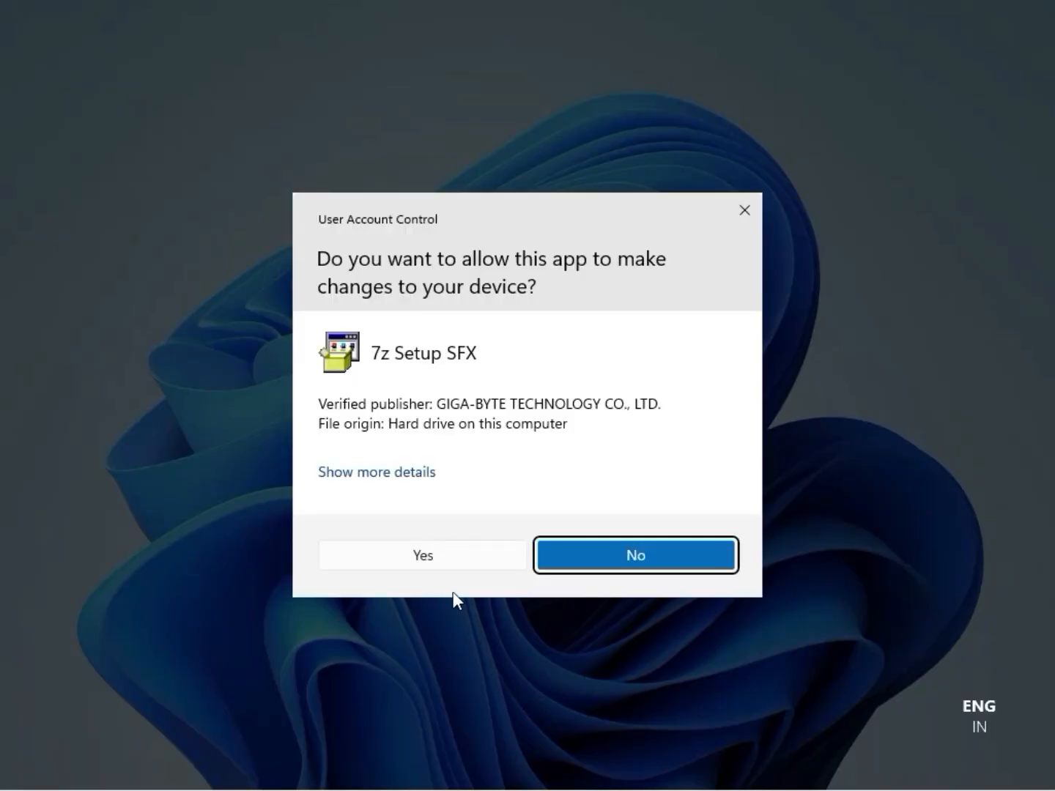
{"action": "left_click", "coordinate": [440, 556]}
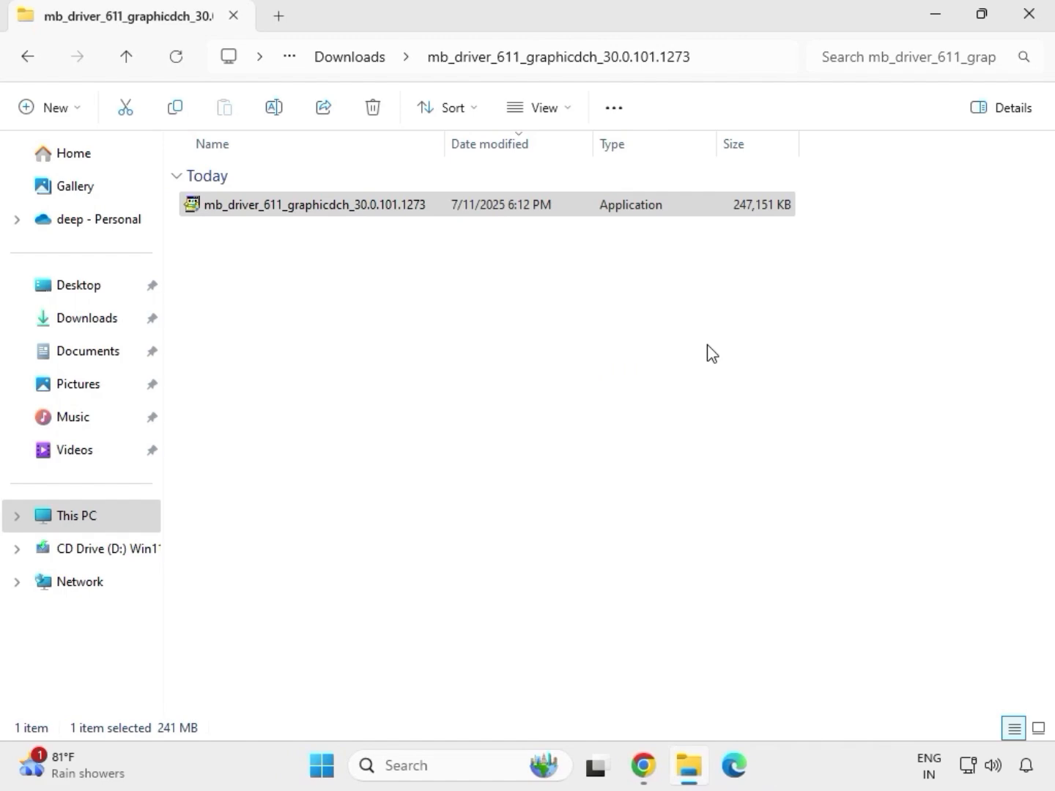
{"action": "left_click", "coordinate": [1040, 26]}
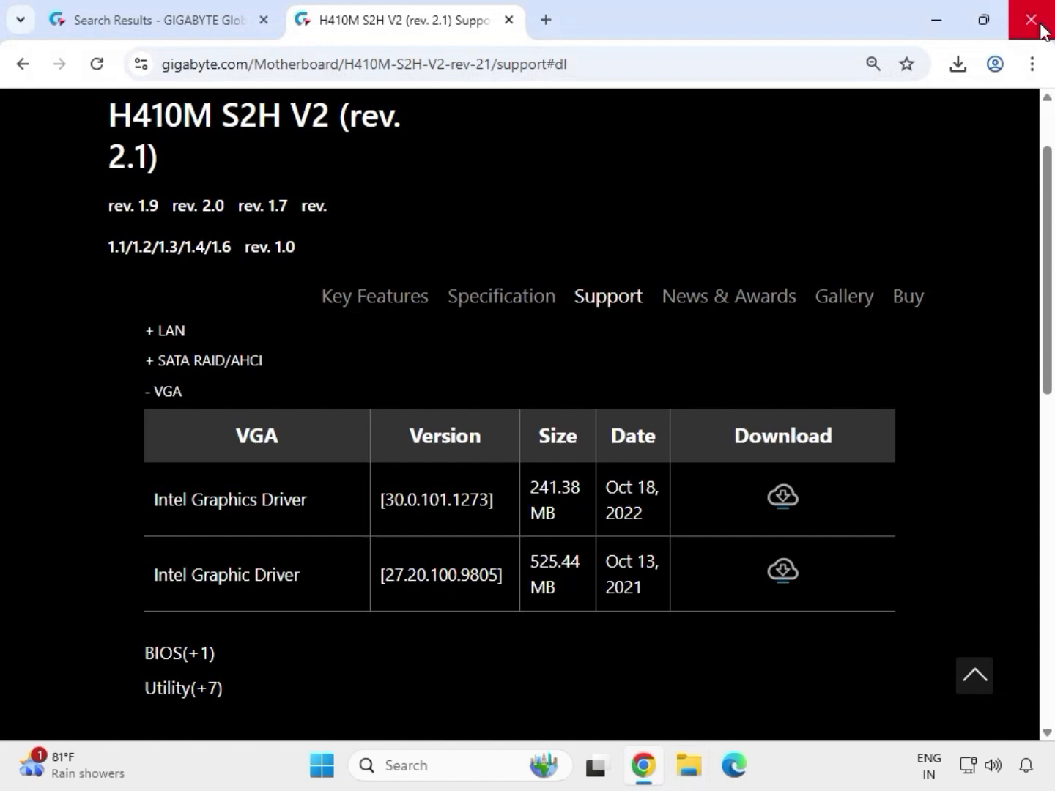
Switch to File Explorer, open the Downloads folder and select the extracted mb_driver_lan_10050_09012021 folder
{"action": "left_click", "coordinate": [689, 774]}
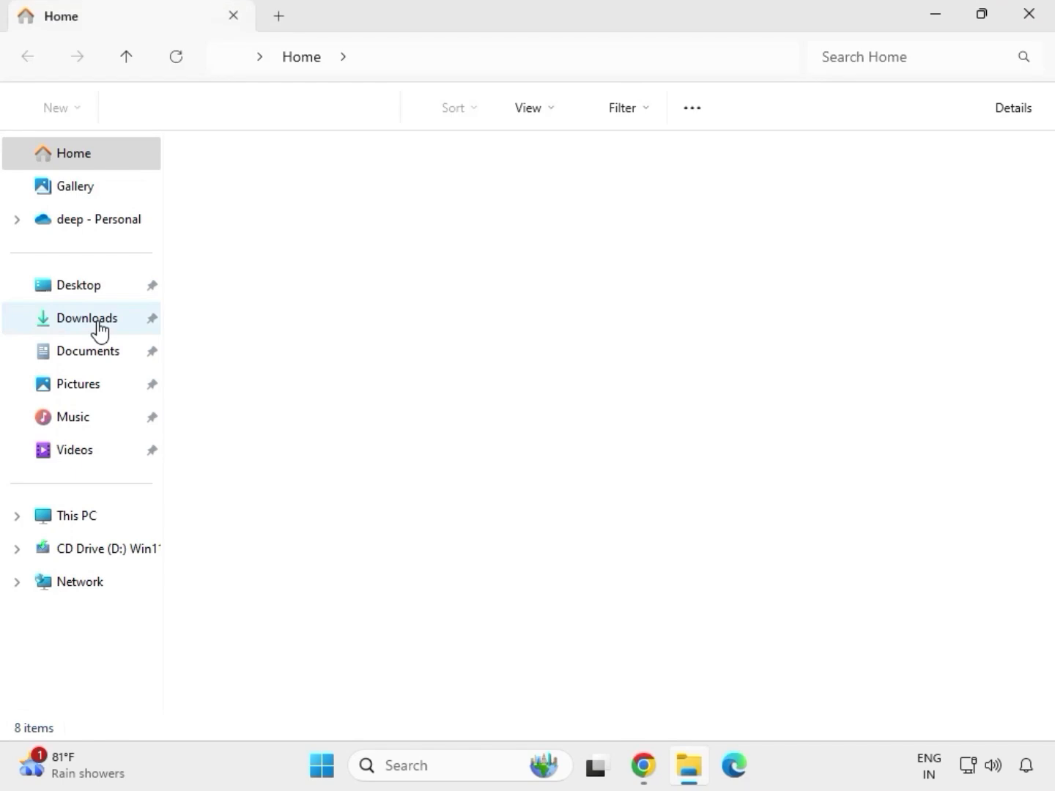
{"action": "left_click", "coordinate": [96, 320]}
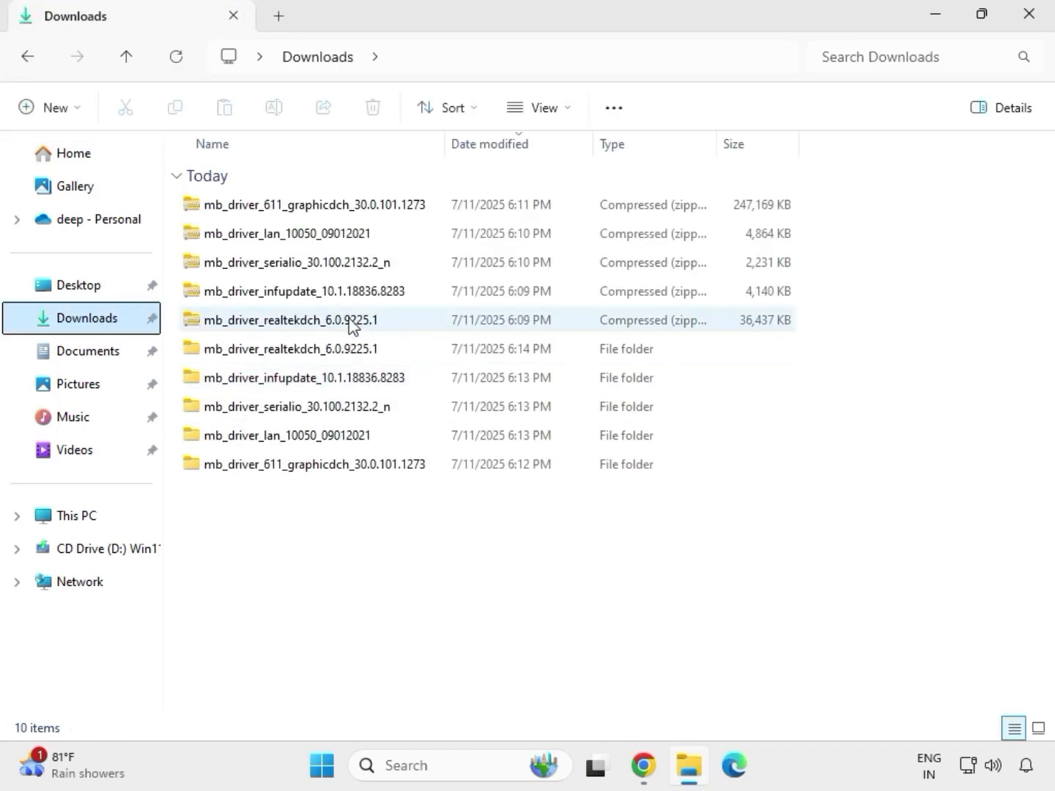
{"action": "left_click", "coordinate": [298, 352]}
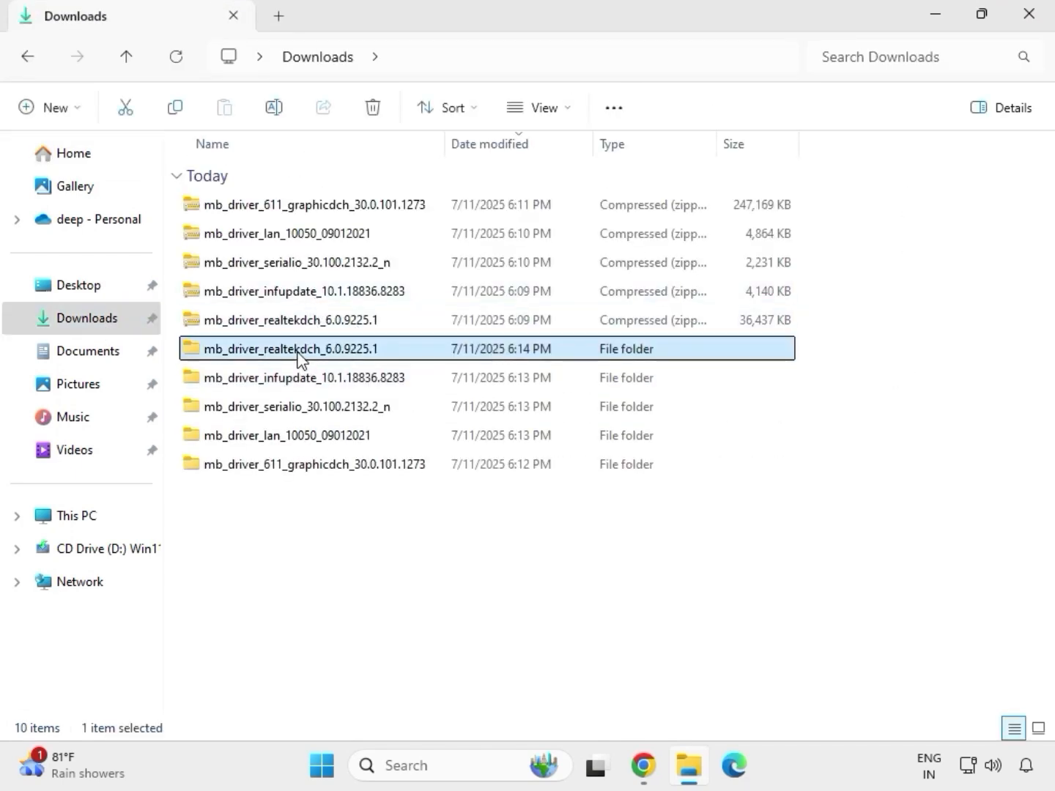
{"action": "left_click", "coordinate": [343, 470]}
{"action": "left_click", "coordinate": [328, 441]}
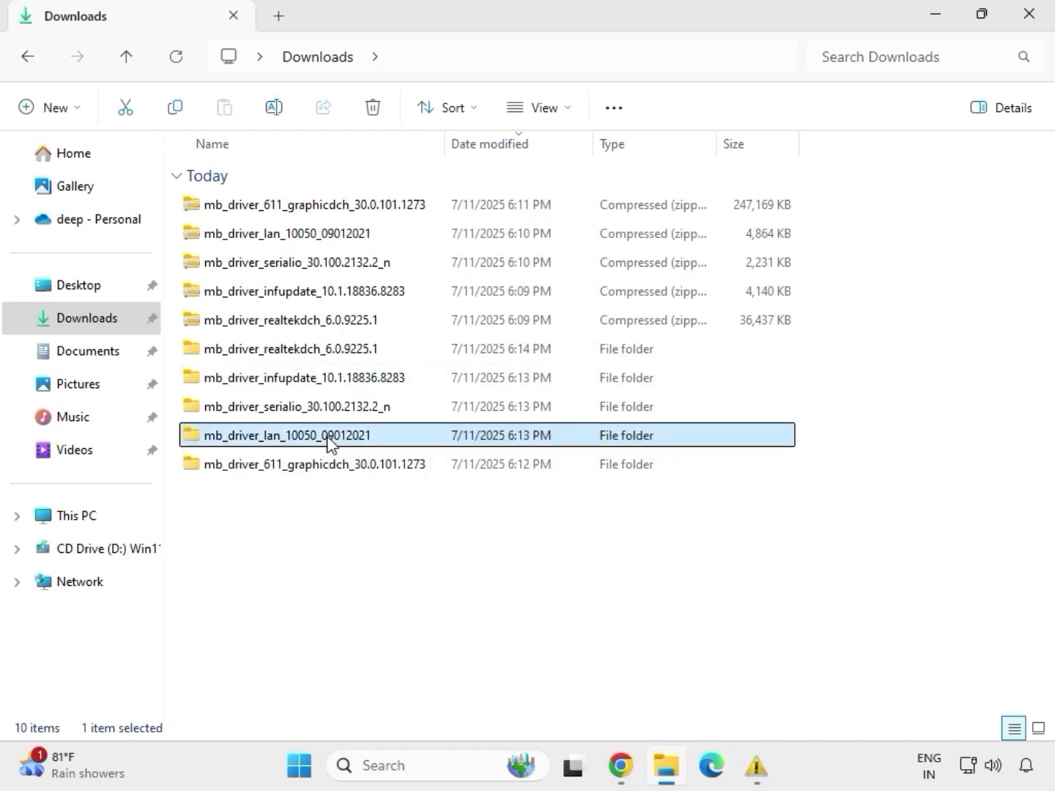
{"action": "mouse_move", "coordinate": [755, 765]}
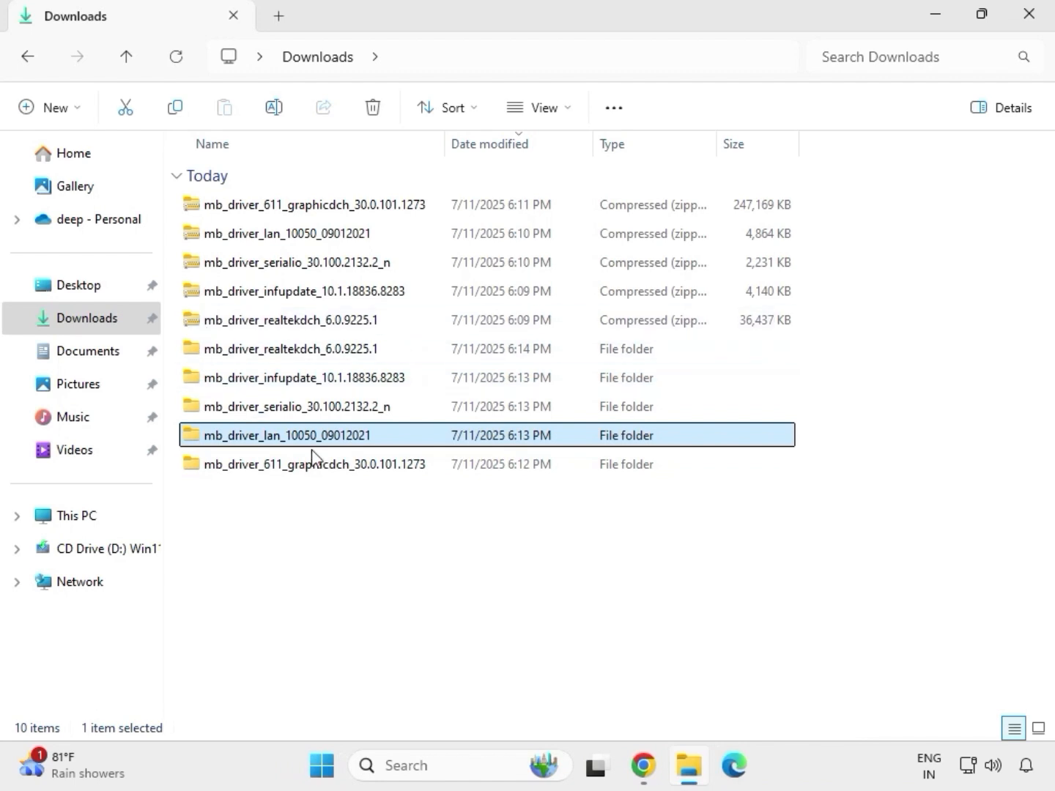
Run the Install_Win10_10050_09012021 application from the extracted mb_driver_lan_10050_09012021 folder and allow it to make changes
{"action": "double_click", "coordinate": [328, 438]}
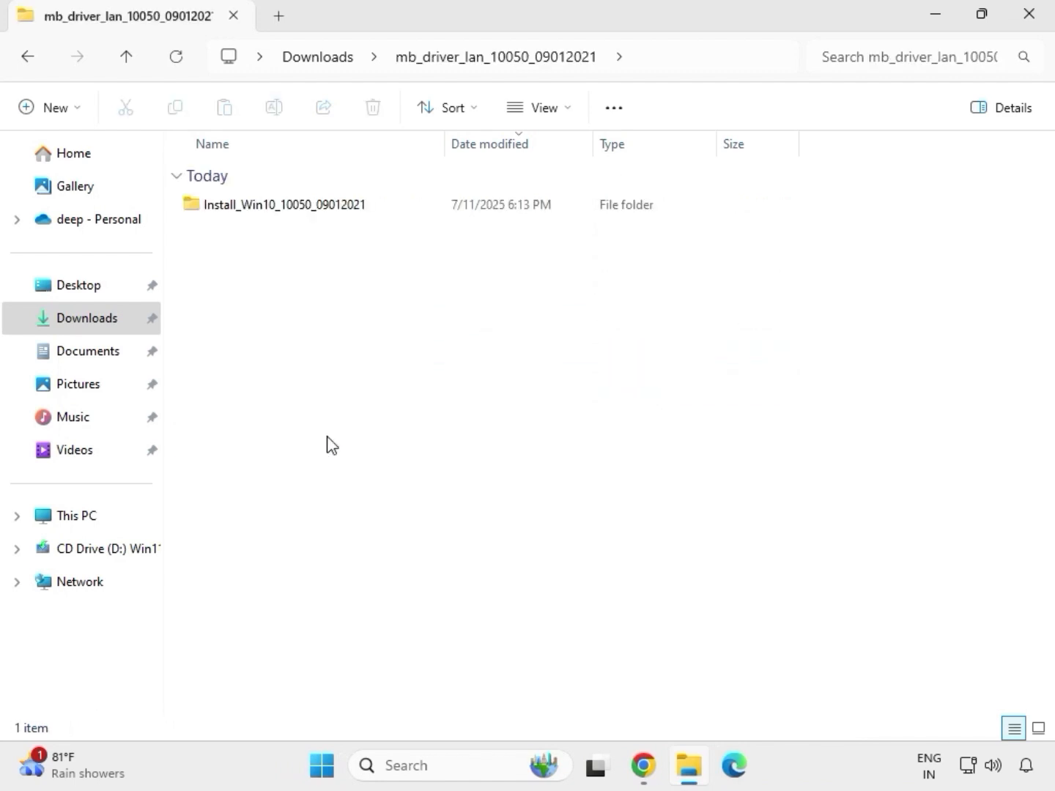
{"action": "double_click", "coordinate": [263, 214]}
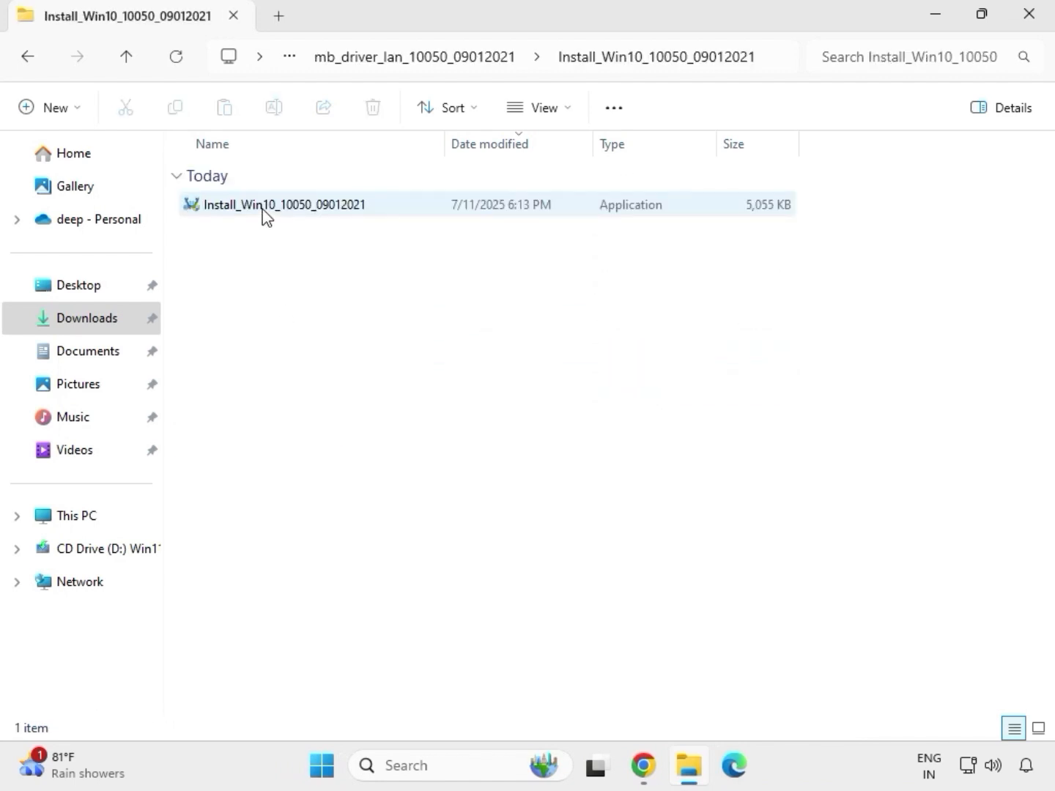
{"action": "double_click", "coordinate": [264, 213]}
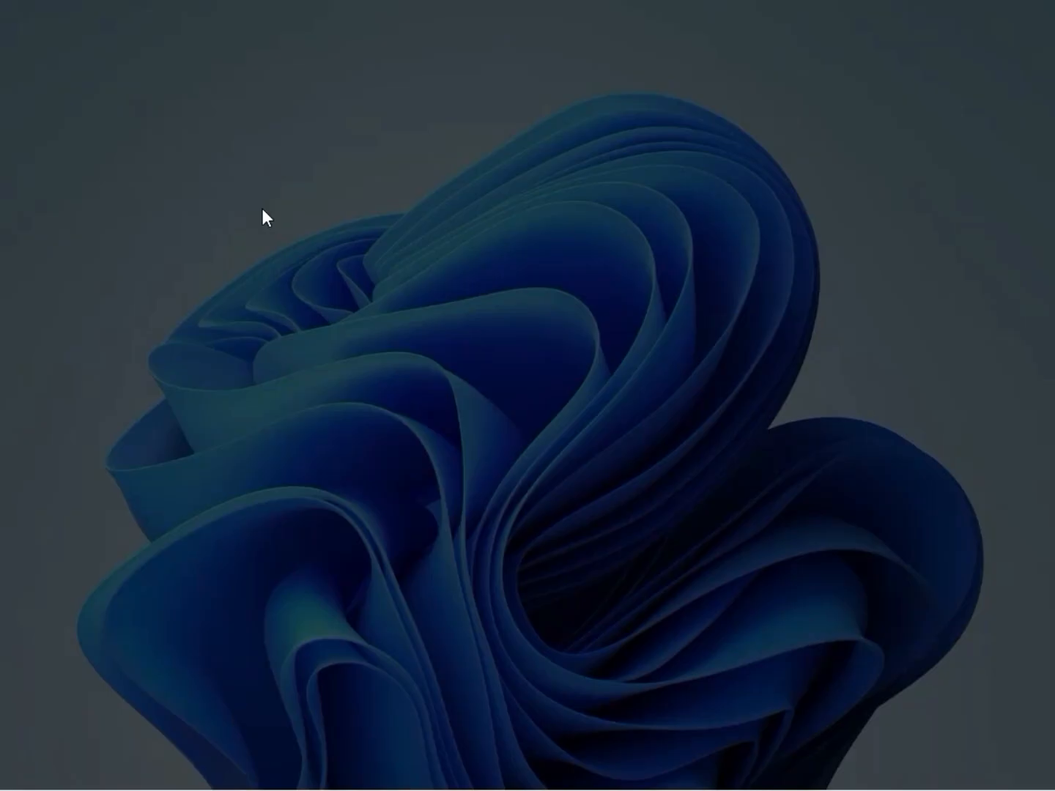
{"action": "left_click", "coordinate": [401, 560]}
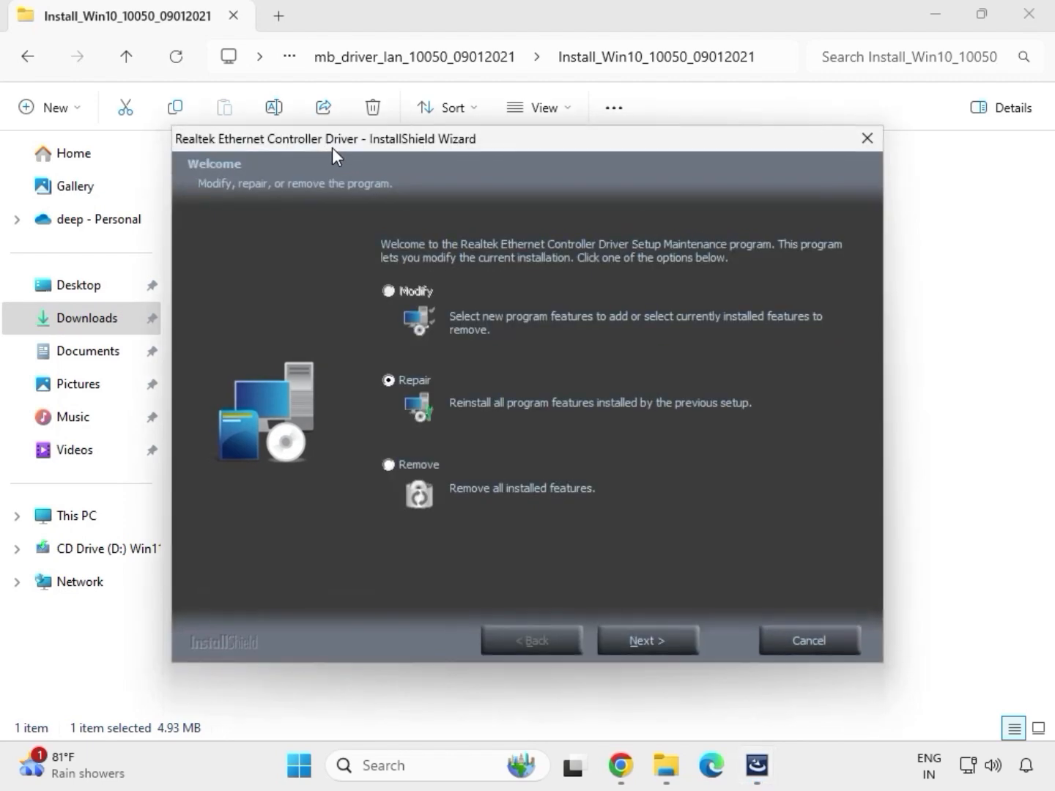
Run the Repair option of the Realtek Ethernet Controller Driver wizard through to its end and return to the Downloads folder
{"action": "left_click", "coordinate": [673, 643]}
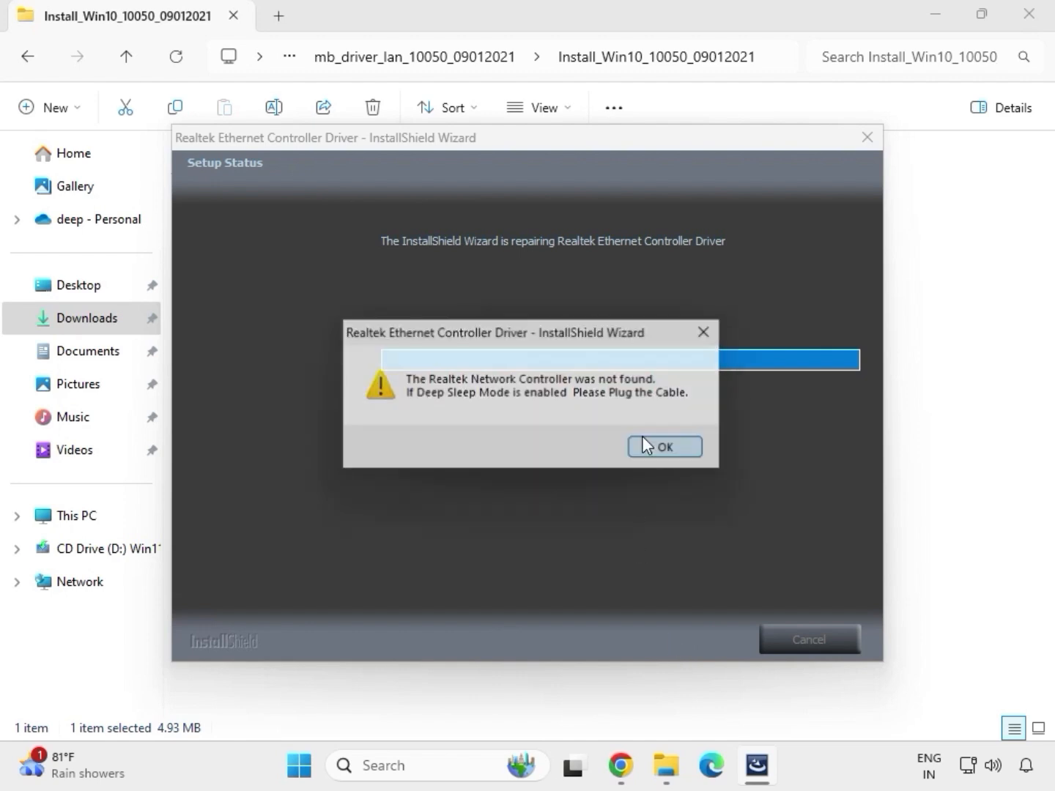
{"action": "left_click", "coordinate": [643, 444]}
{"action": "left_click", "coordinate": [656, 633]}
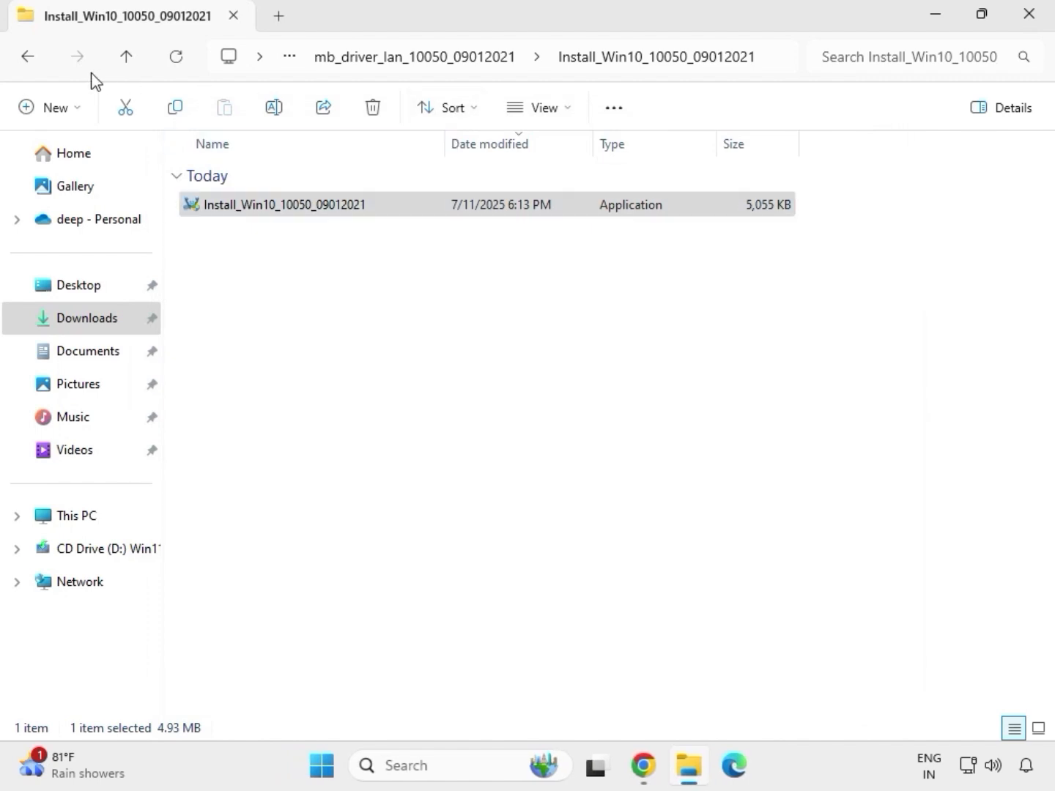
{"action": "left_click", "coordinate": [30, 59]}
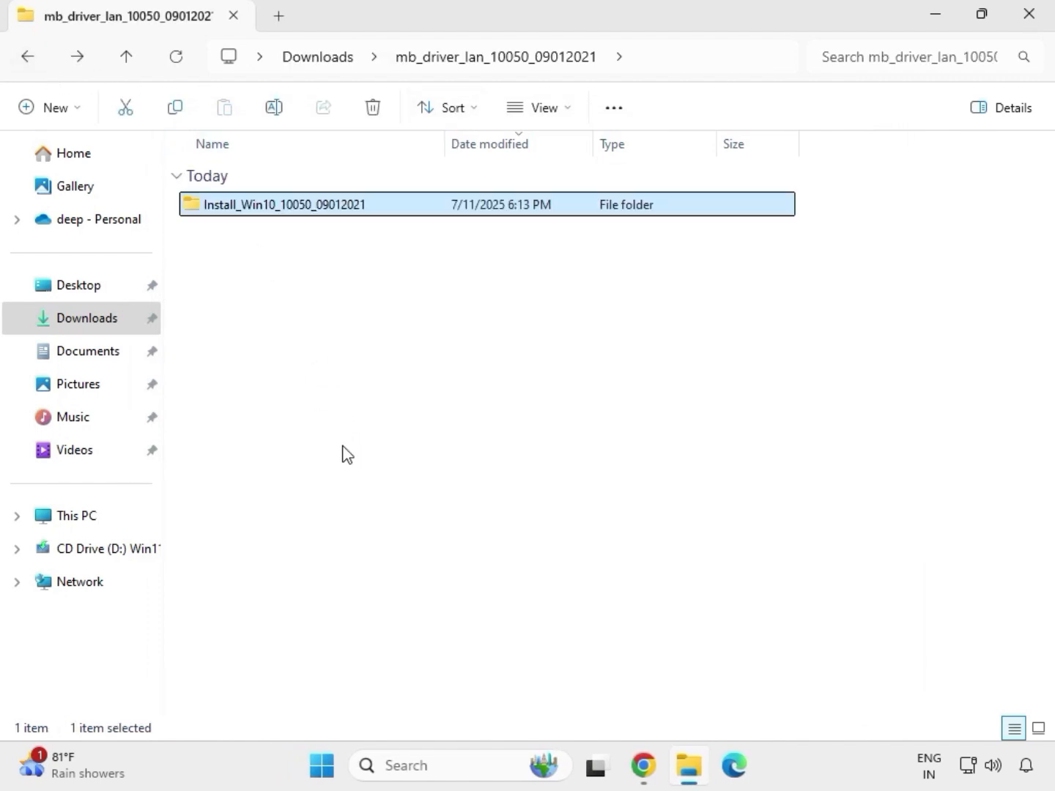
{"action": "left_click", "coordinate": [26, 58]}
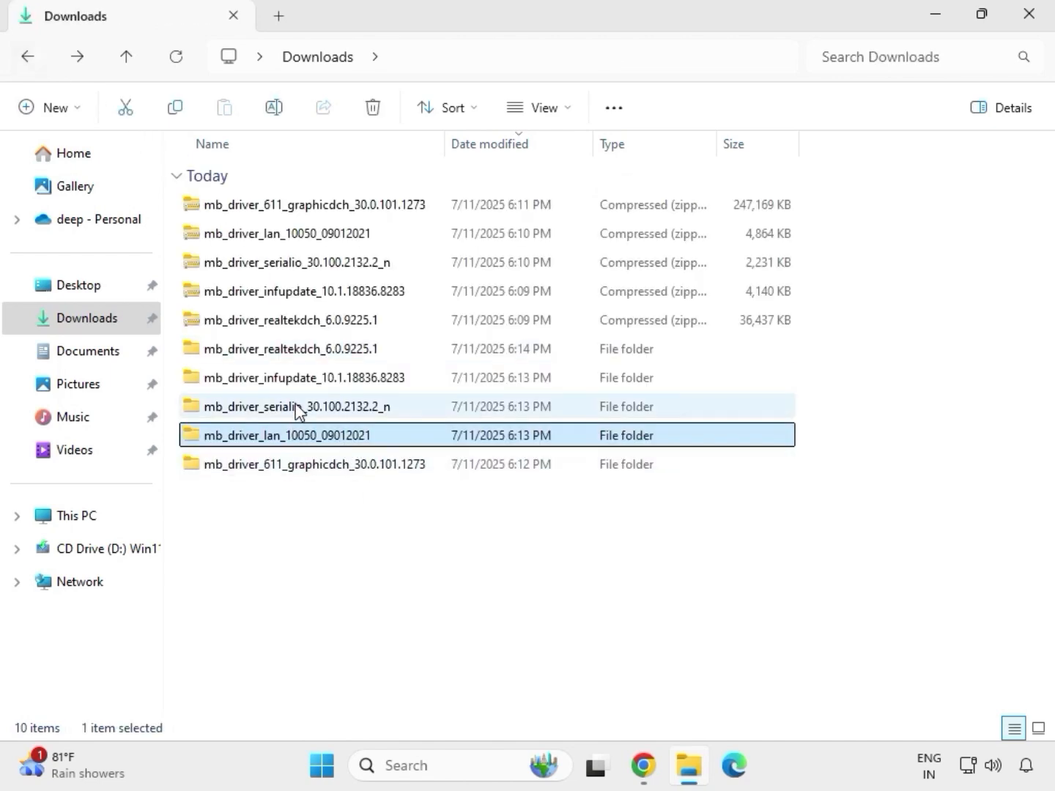
Run SetupSerialIO as administrator from the SerialIO_30.100.2132.2_PV_CNL_21H2 folder inside mb_driver_serialio_30.100.2132.2_n and allow it to make changes
{"action": "double_click", "coordinate": [296, 409]}
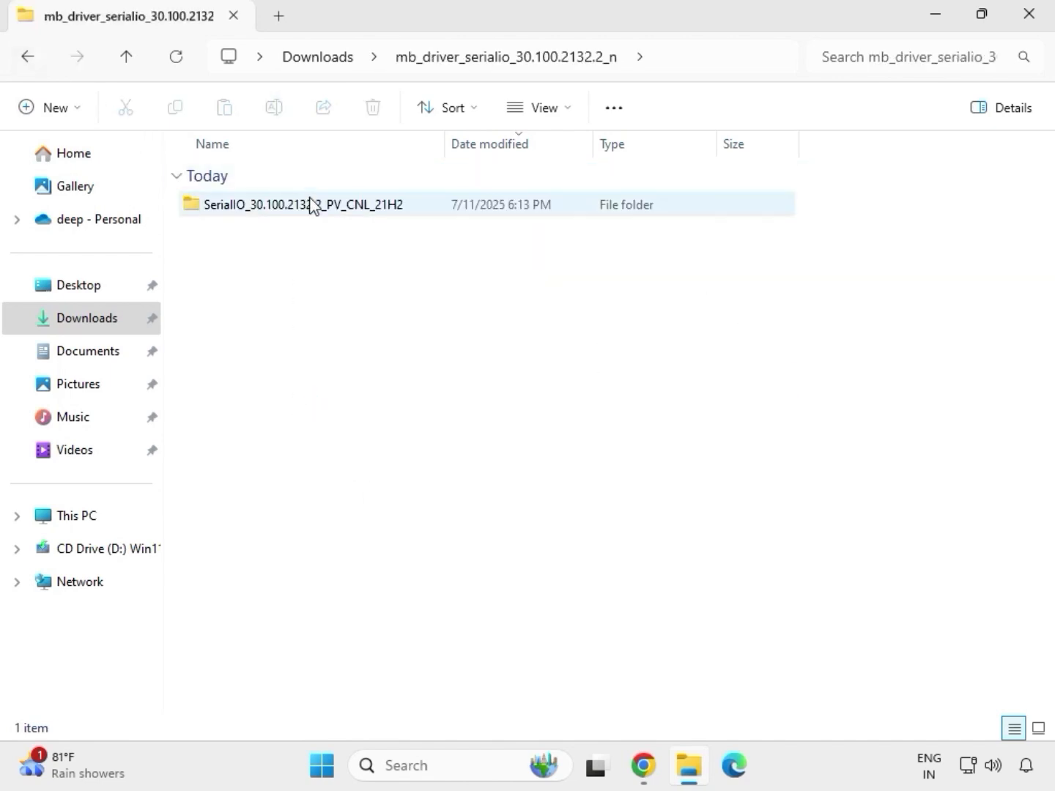
{"action": "double_click", "coordinate": [311, 205]}
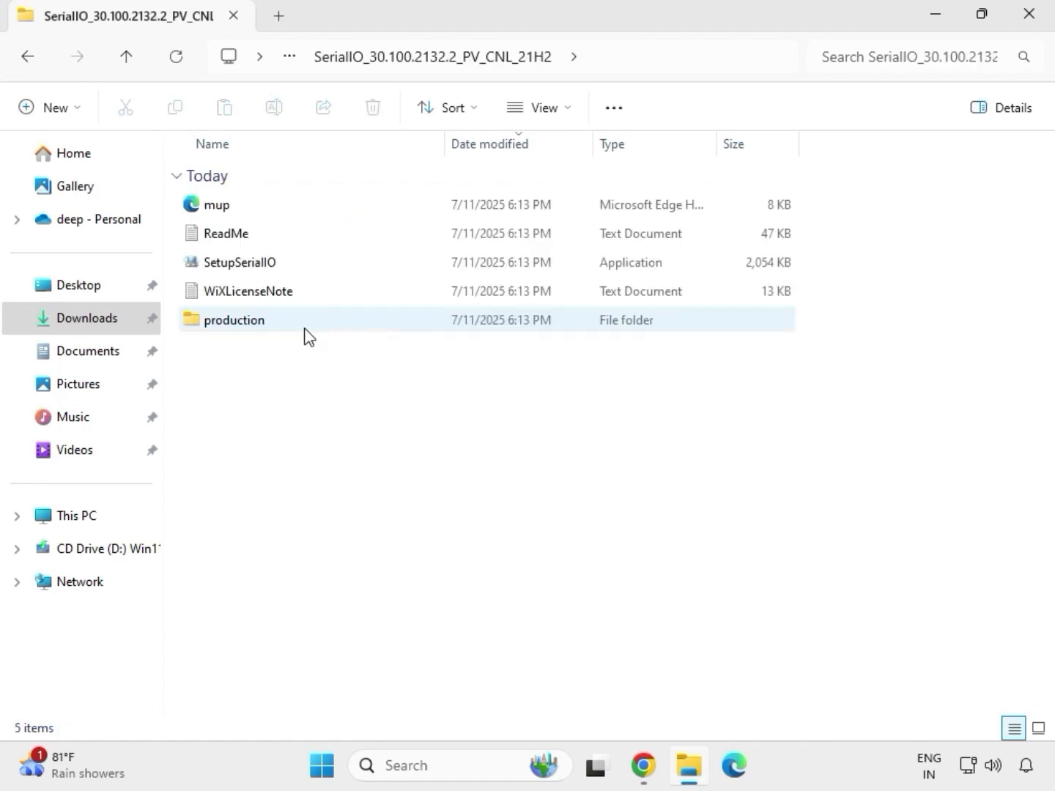
{"action": "left_click", "coordinate": [265, 271]}
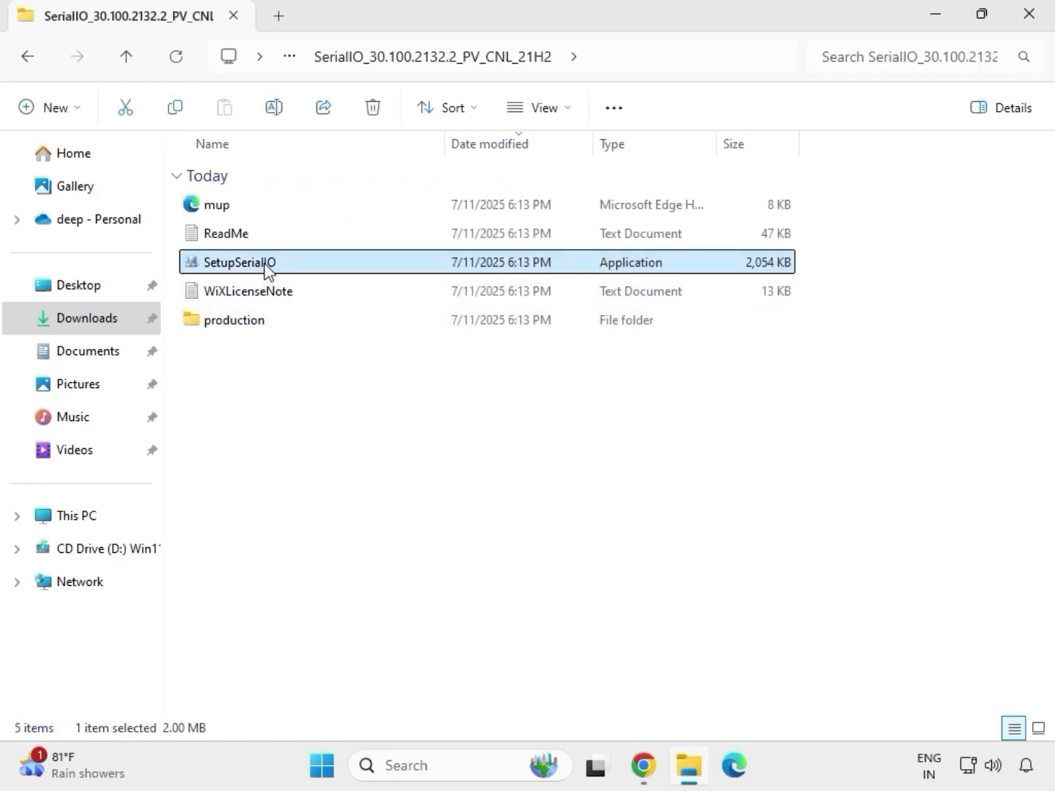
{"action": "right_click", "coordinate": [265, 267]}
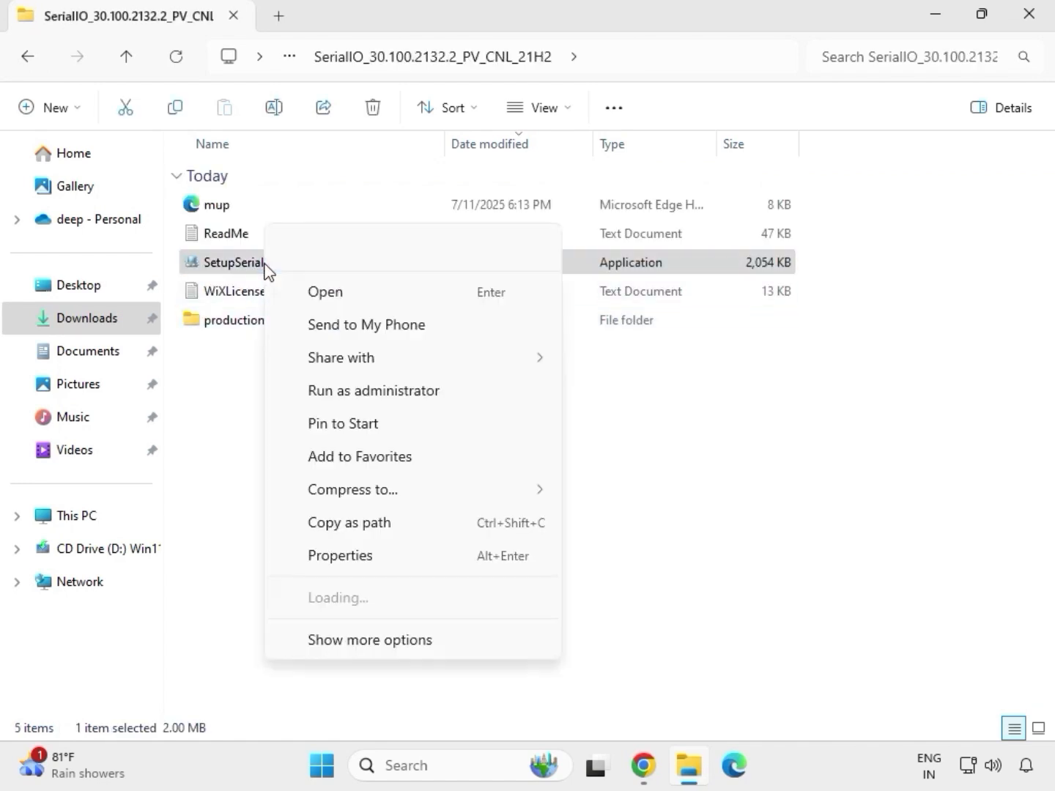
{"action": "left_click", "coordinate": [365, 392]}
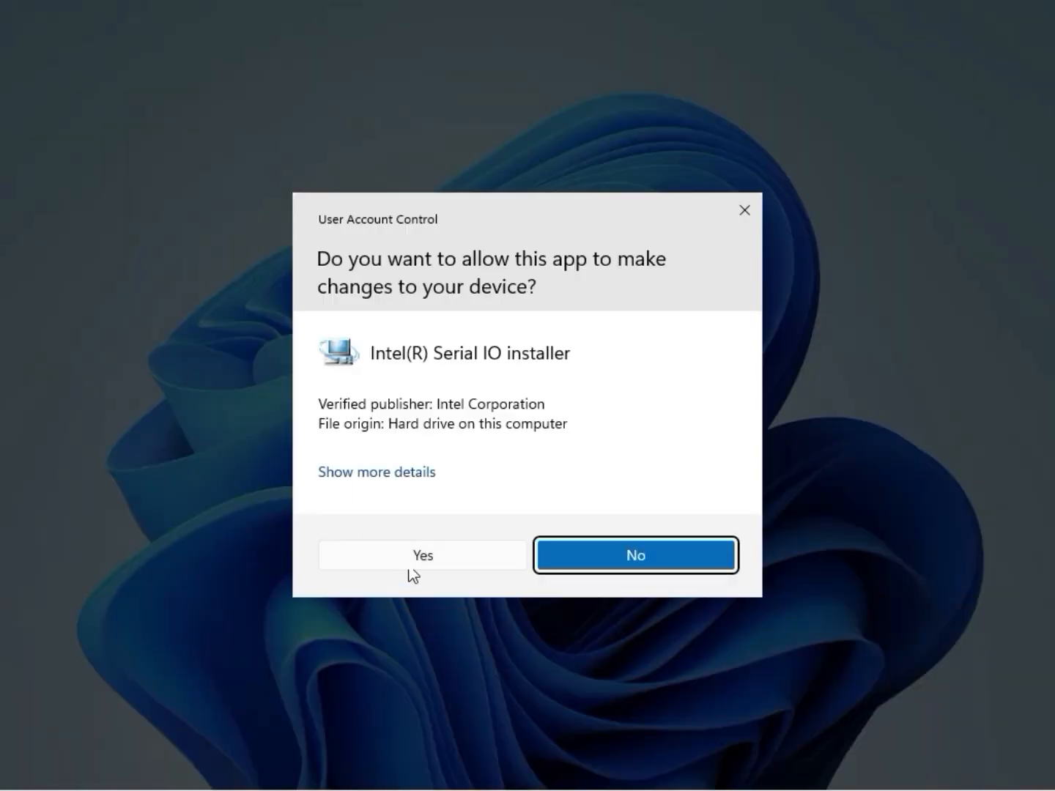
{"action": "left_click", "coordinate": [413, 559]}
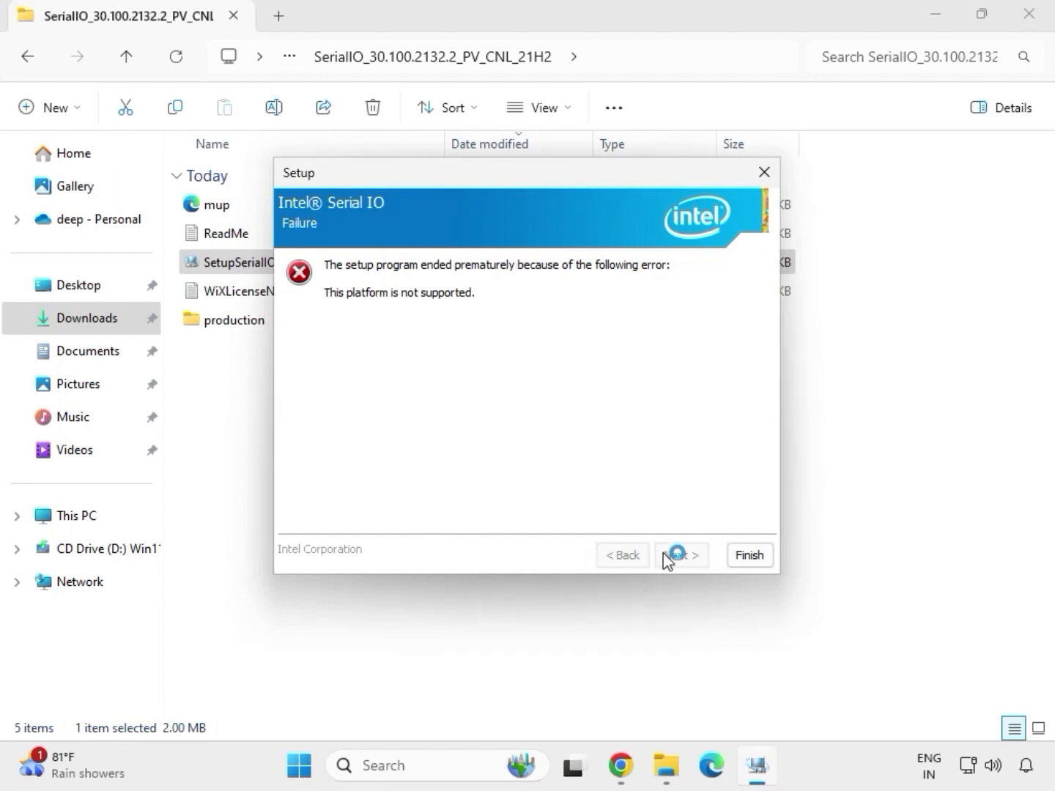
Finish the Intel Serial IO setup and go back to the Downloads folder
{"action": "left_click", "coordinate": [749, 556]}
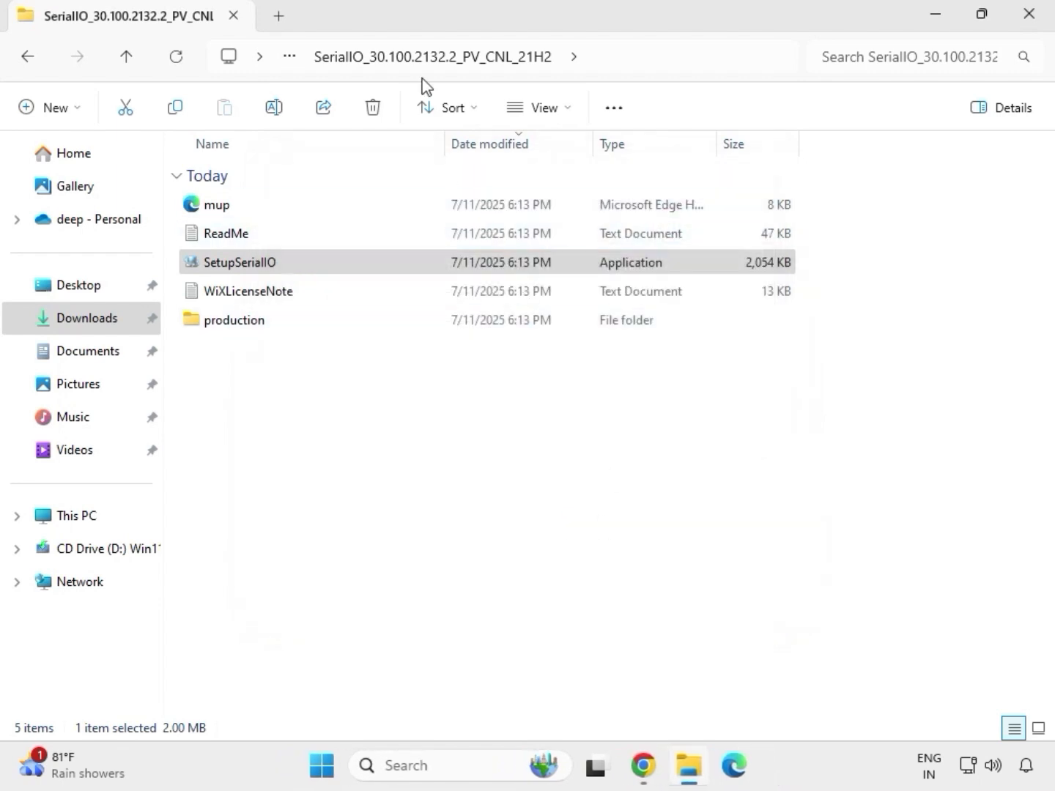
{"action": "left_click", "coordinate": [31, 62]}
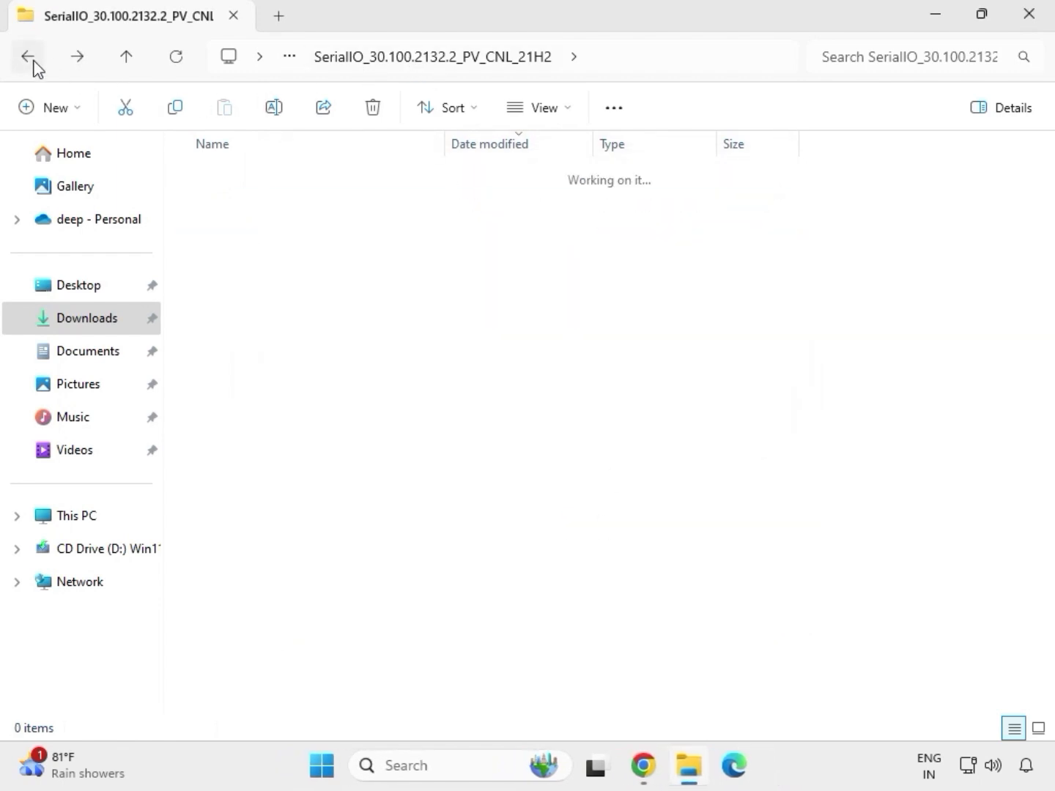
{"action": "left_click", "coordinate": [32, 66]}
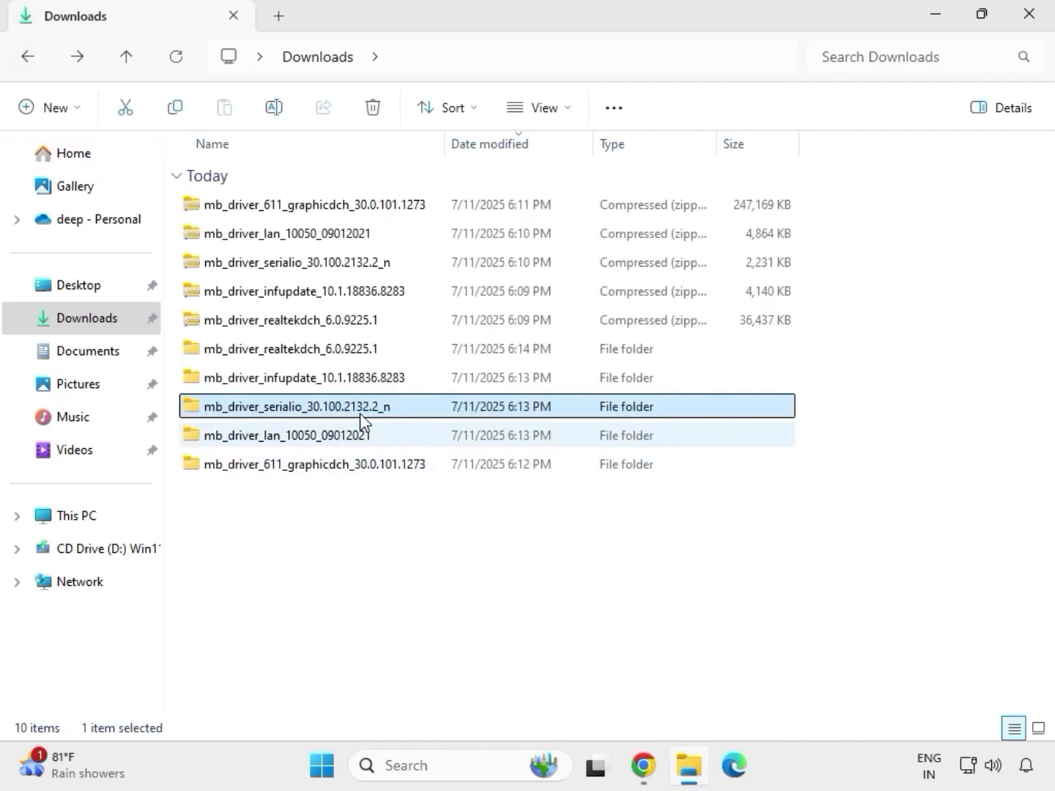
Run SetupChipset as administrator from the Chipset-10.1.18836.8283-Public-MUP folder inside mb_driver_infupdate_10.1.18836.8283 and allow it to make changes
{"action": "left_click", "coordinate": [274, 379]}
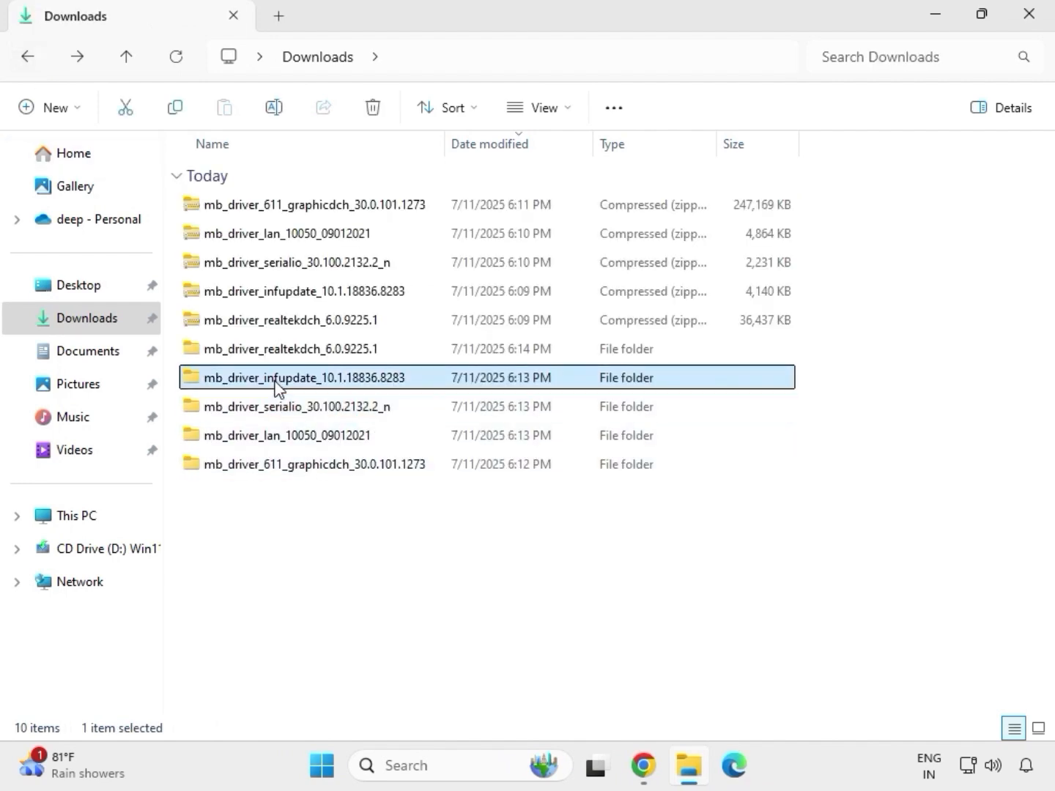
{"action": "double_click", "coordinate": [276, 378]}
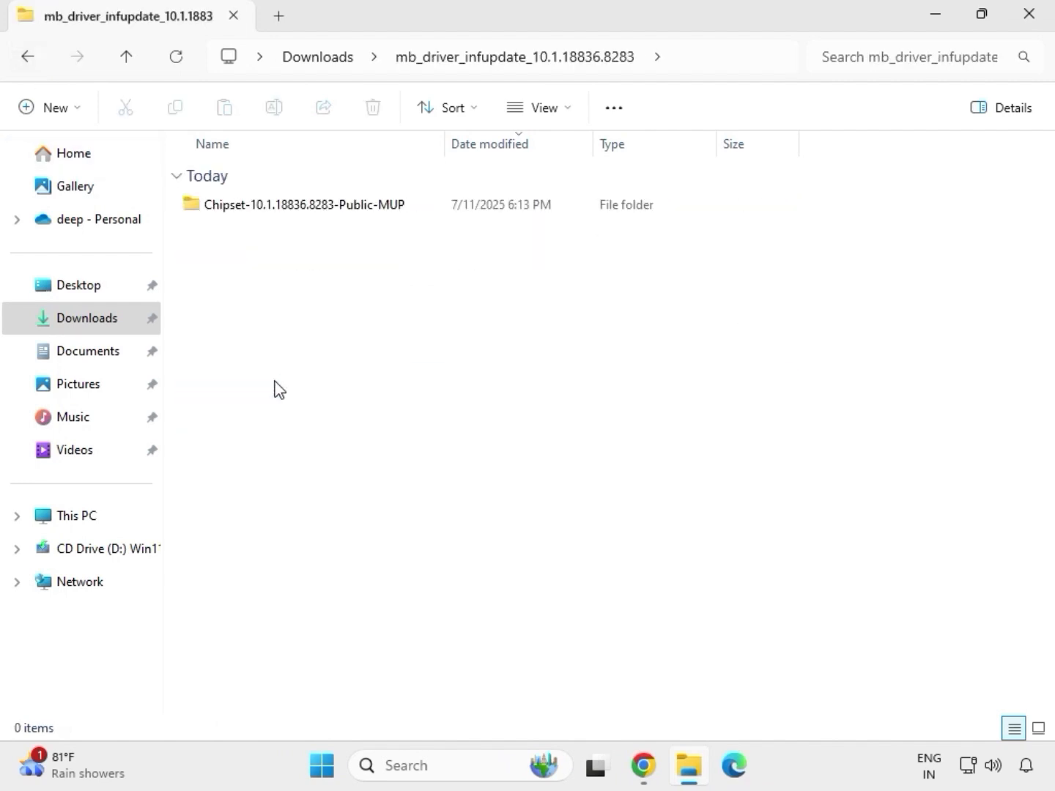
{"action": "double_click", "coordinate": [279, 204]}
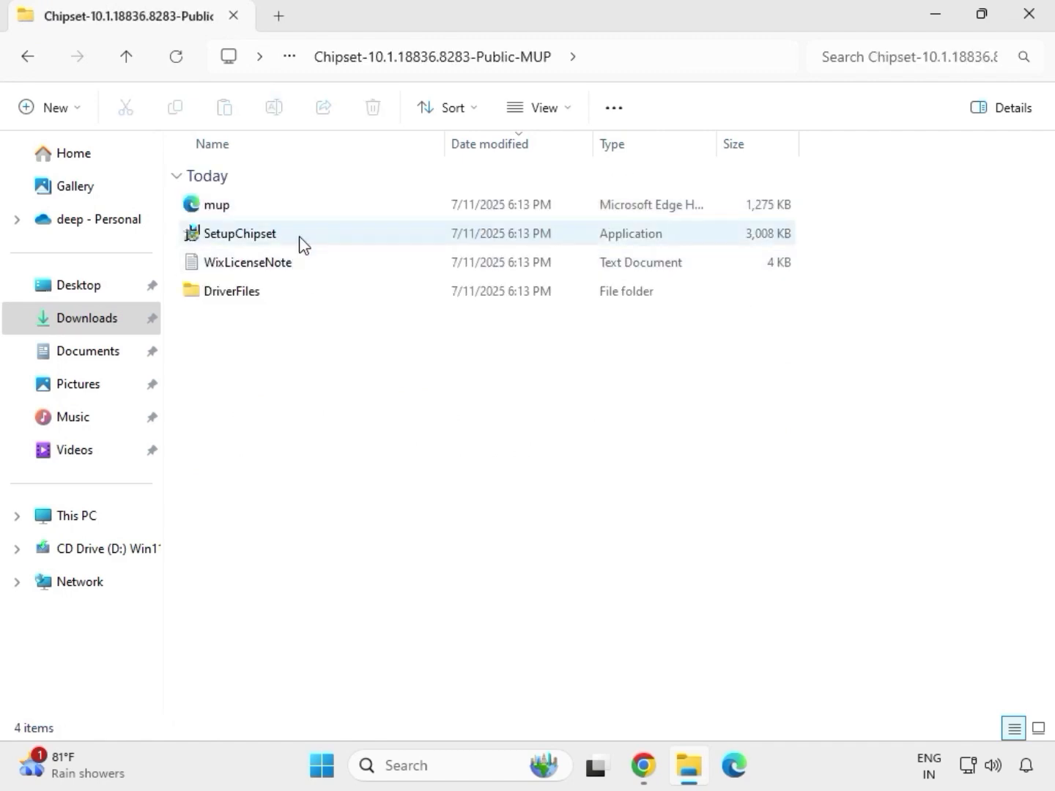
{"action": "left_click", "coordinate": [300, 243]}
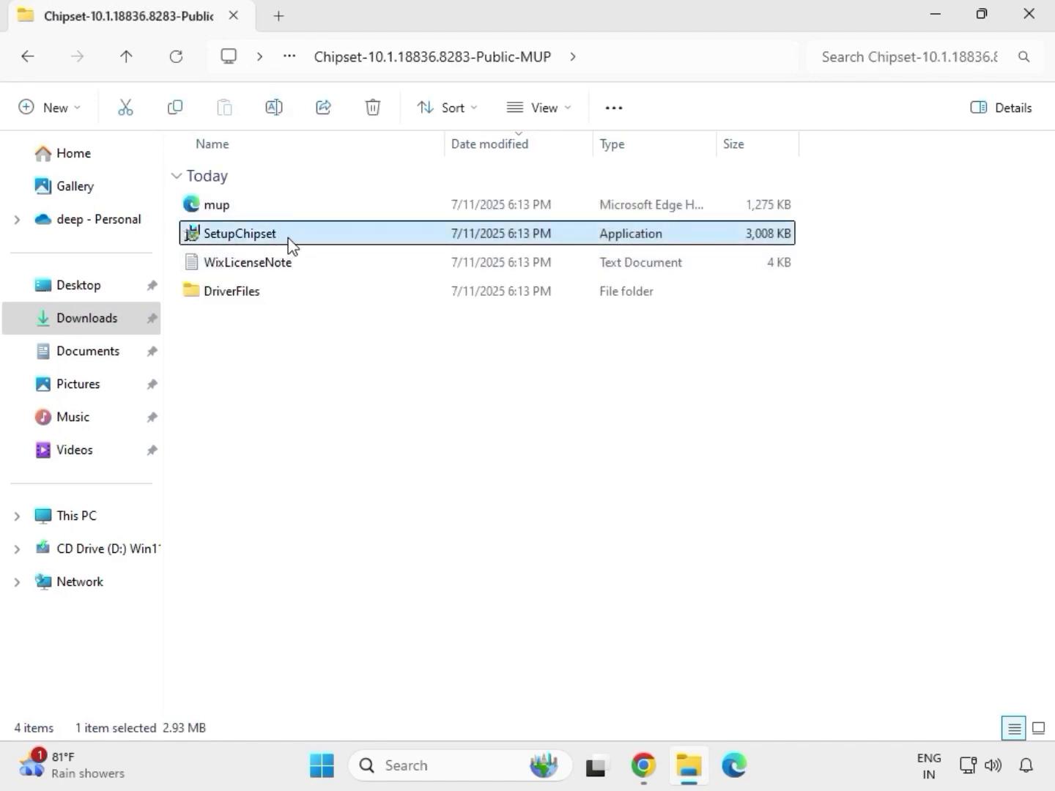
{"action": "right_click", "coordinate": [293, 242]}
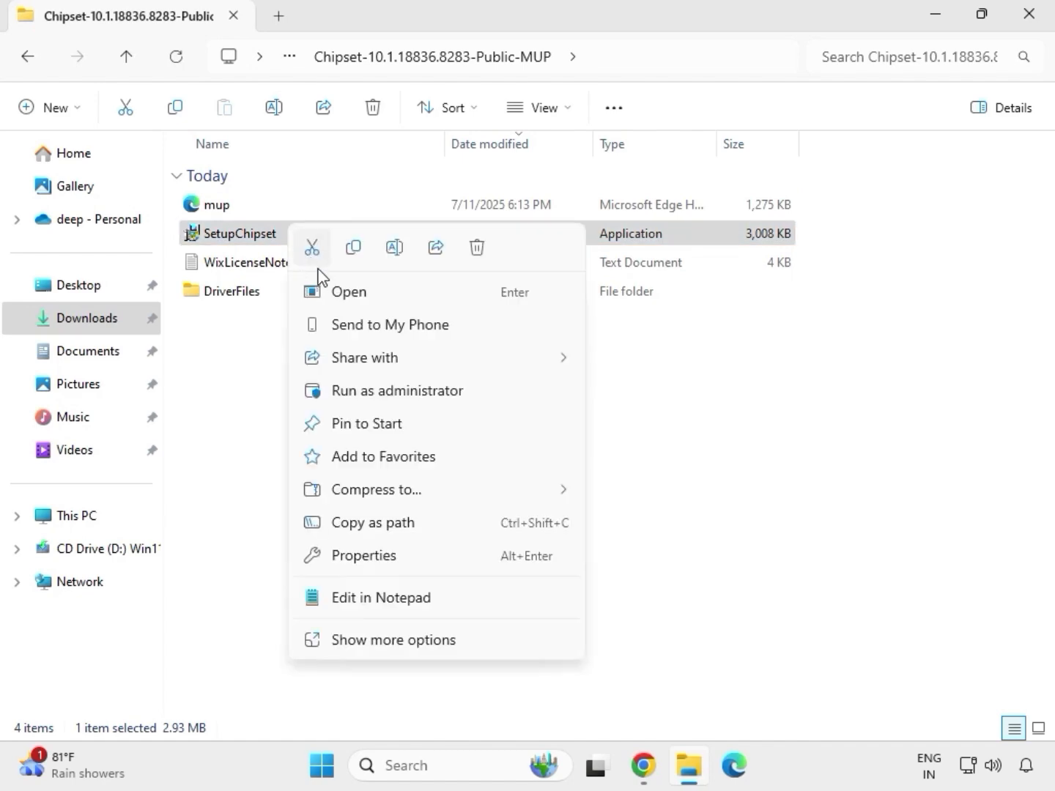
{"action": "left_click", "coordinate": [372, 388]}
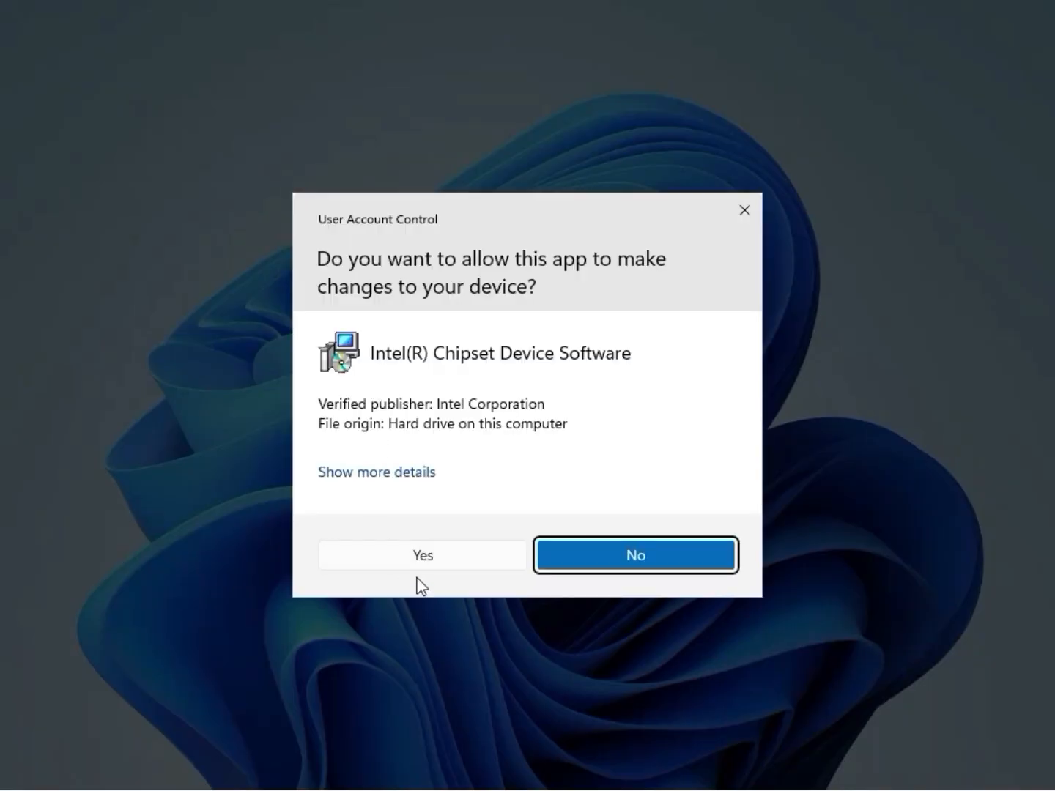
{"action": "left_click", "coordinate": [421, 566]}
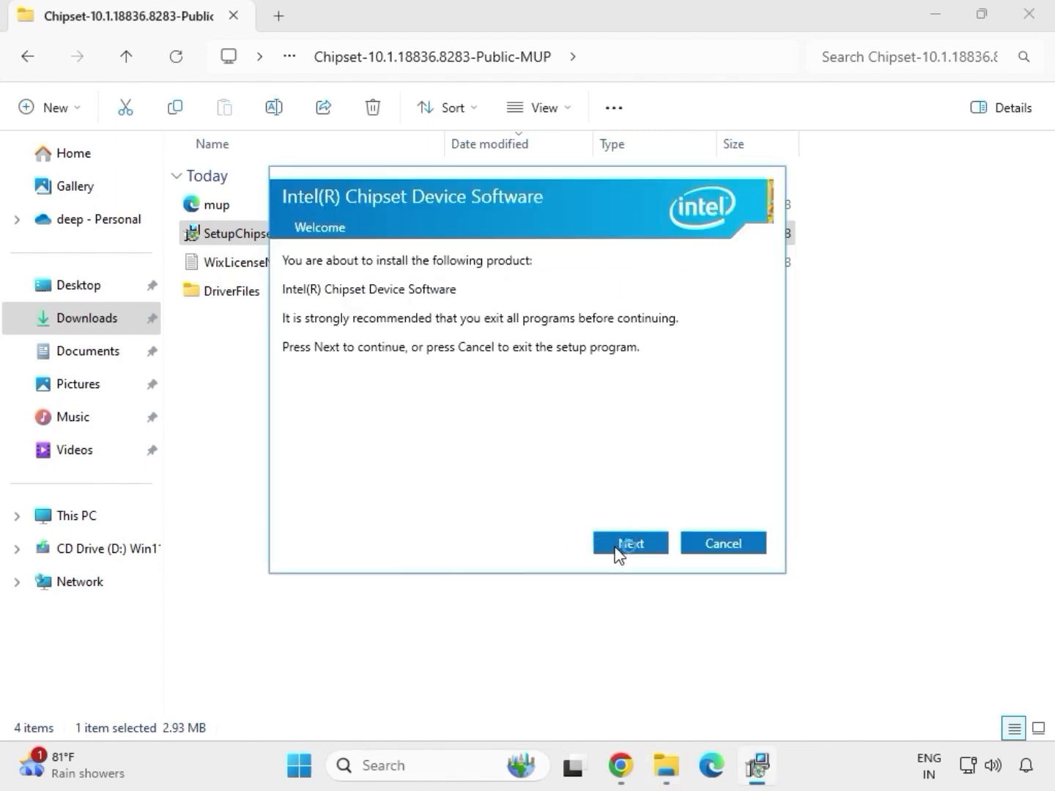
Go through the Intel Chipset Device Software installation, close its setup wizard and return to the Downloads folder
{"action": "left_click", "coordinate": [617, 550]}
{"action": "left_click", "coordinate": [617, 550]}
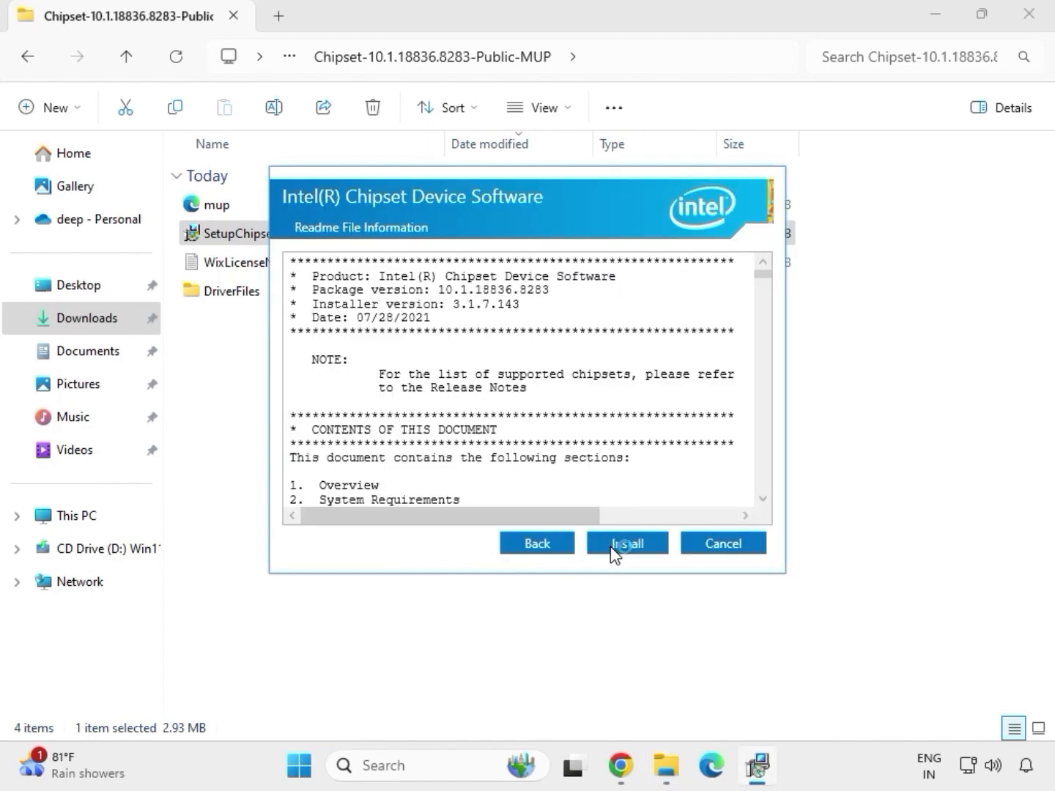
{"action": "left_click", "coordinate": [648, 549]}
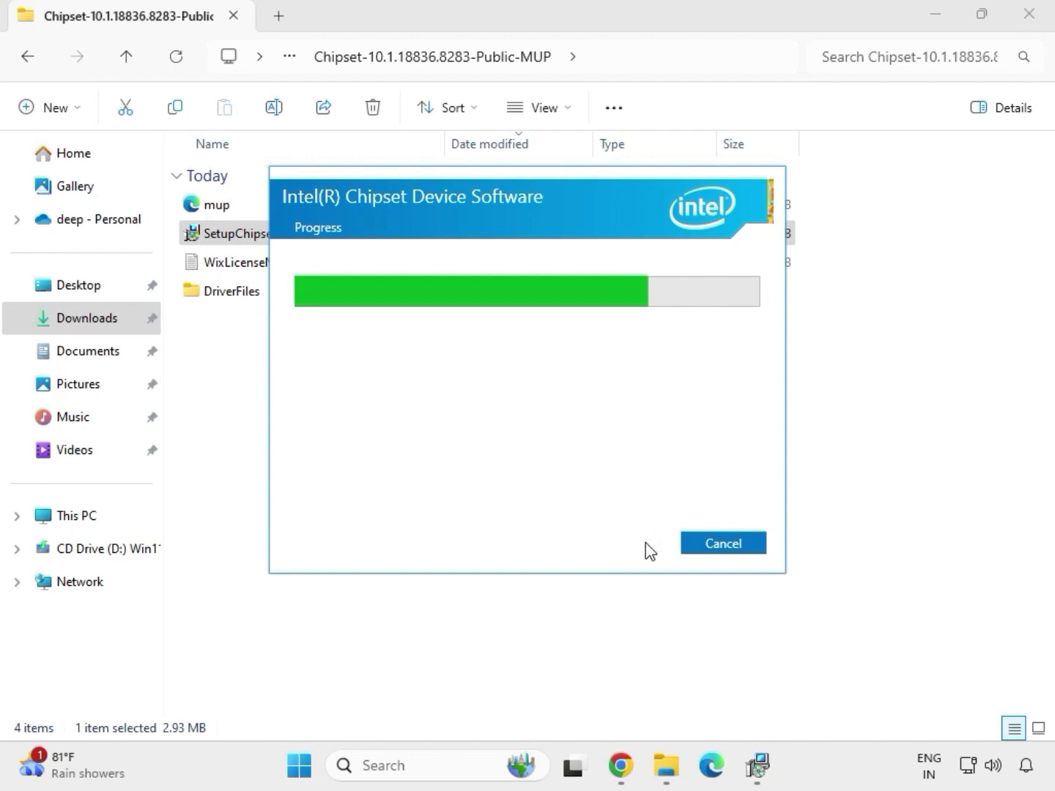
{"action": "left_click", "coordinate": [726, 544]}
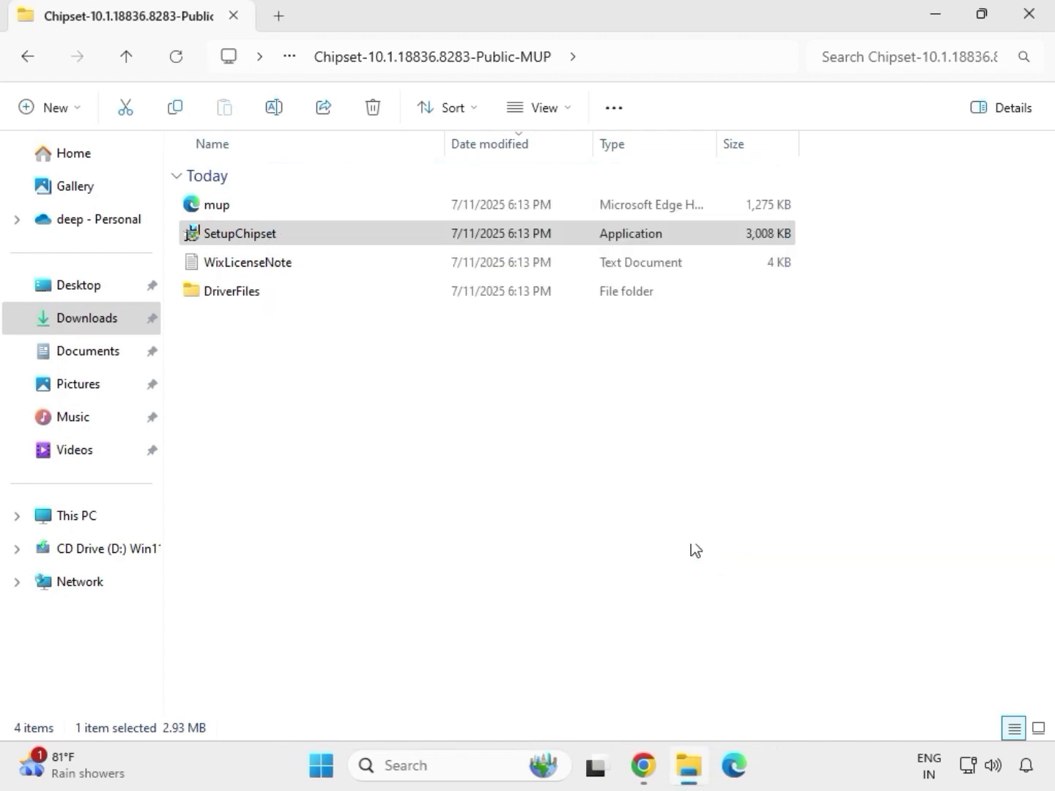
{"action": "double_click", "coordinate": [339, 233]}
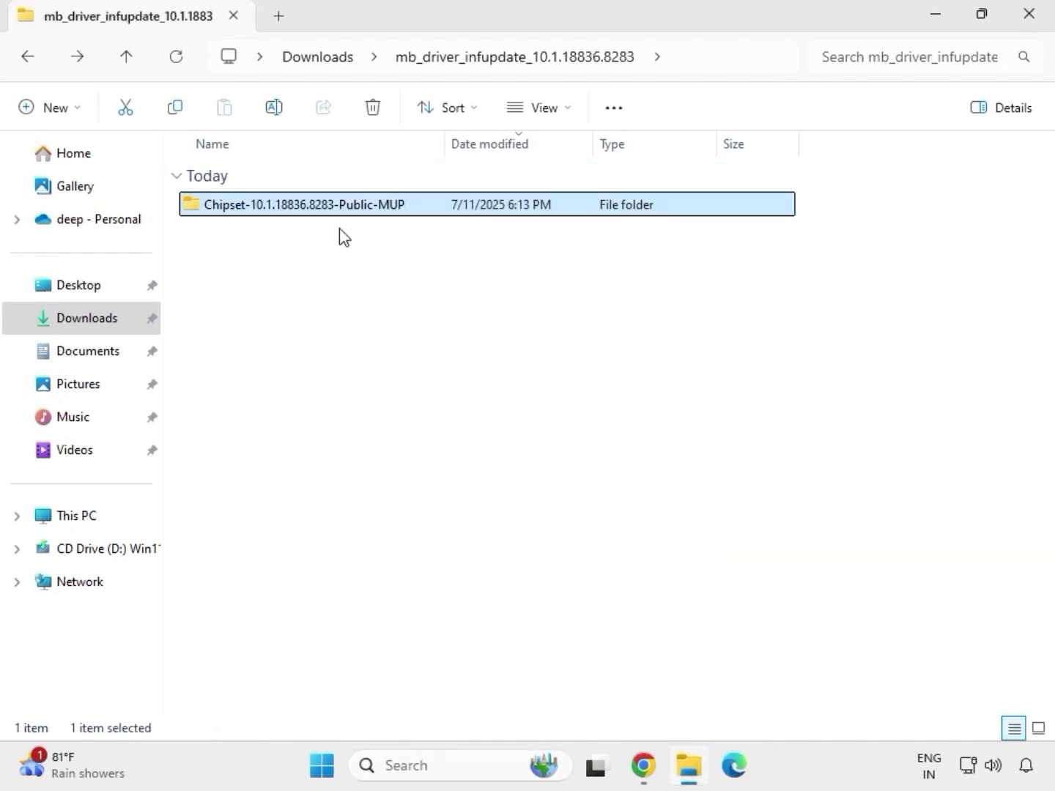
{"action": "key", "text": "BackSpace"}
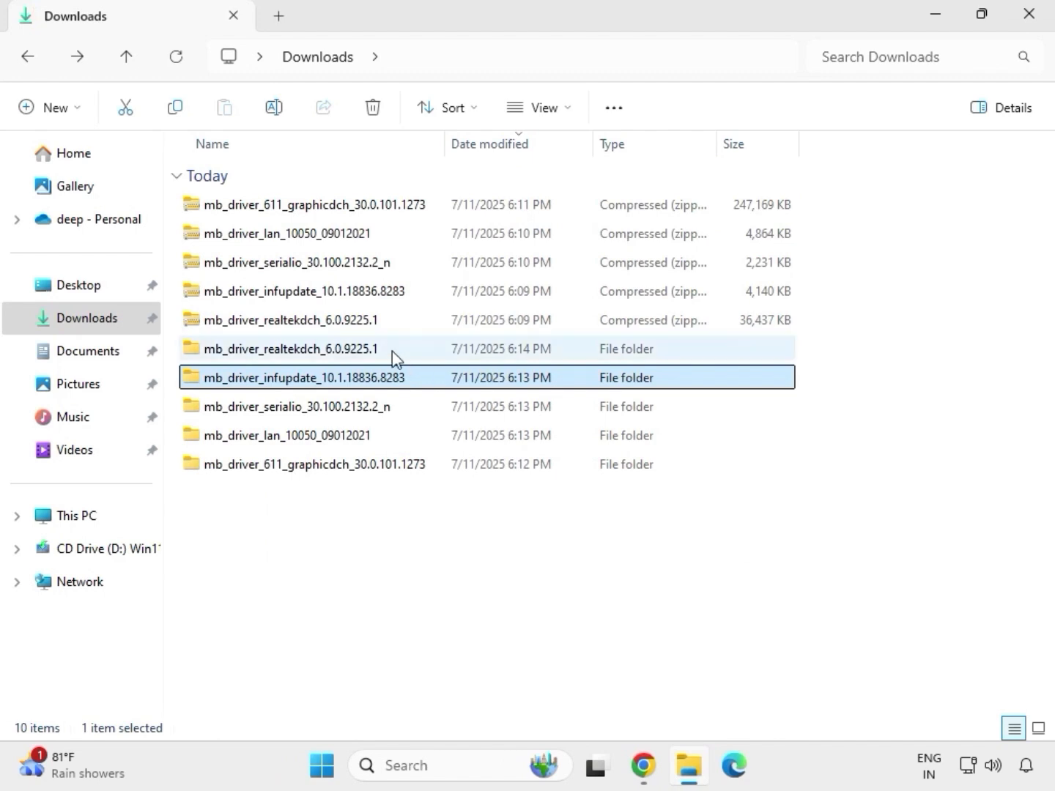
Run the mb_driver_611_graphicdch_30.0.101.1273 application as administrator from its extracted folder, allow it to make changes and return to the Downloads folder
{"action": "double_click", "coordinate": [392, 351]}
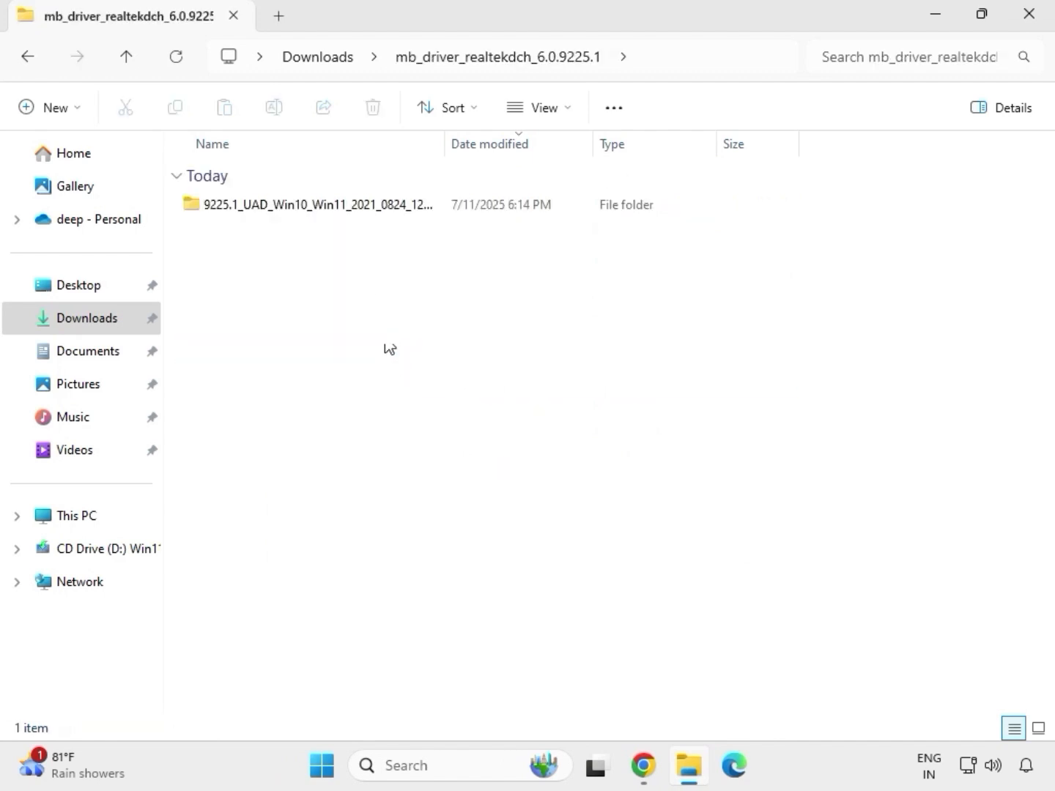
{"action": "left_click", "coordinate": [323, 61]}
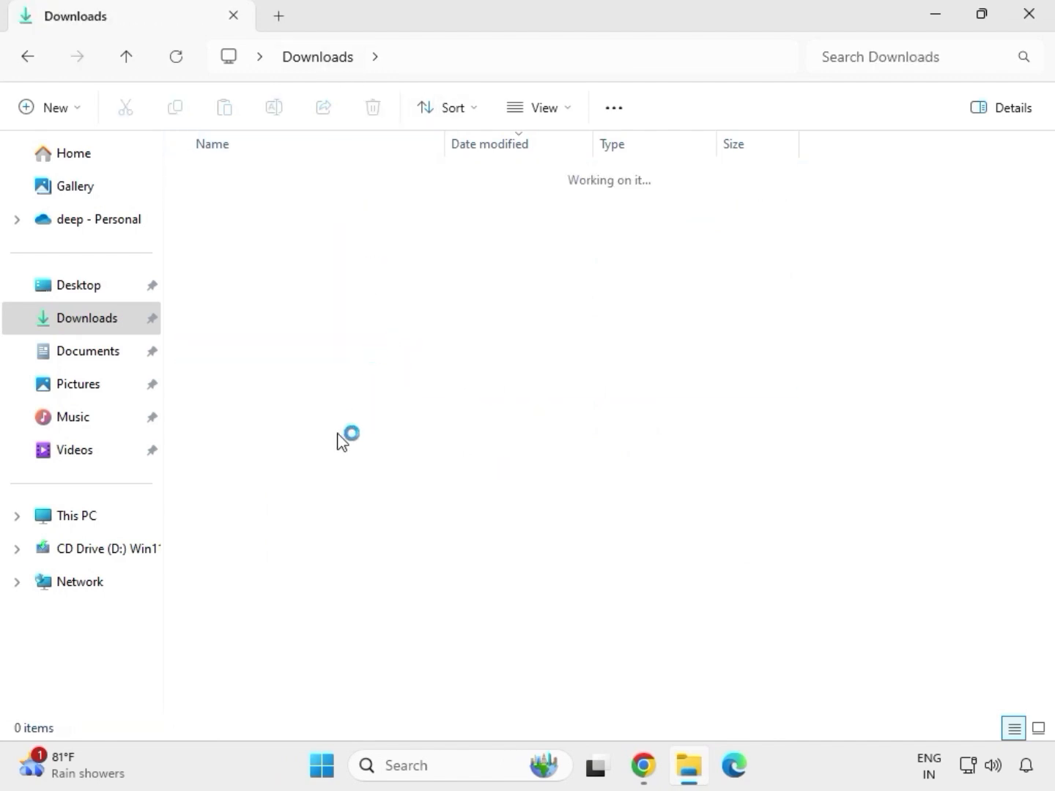
{"action": "left_click", "coordinate": [302, 470]}
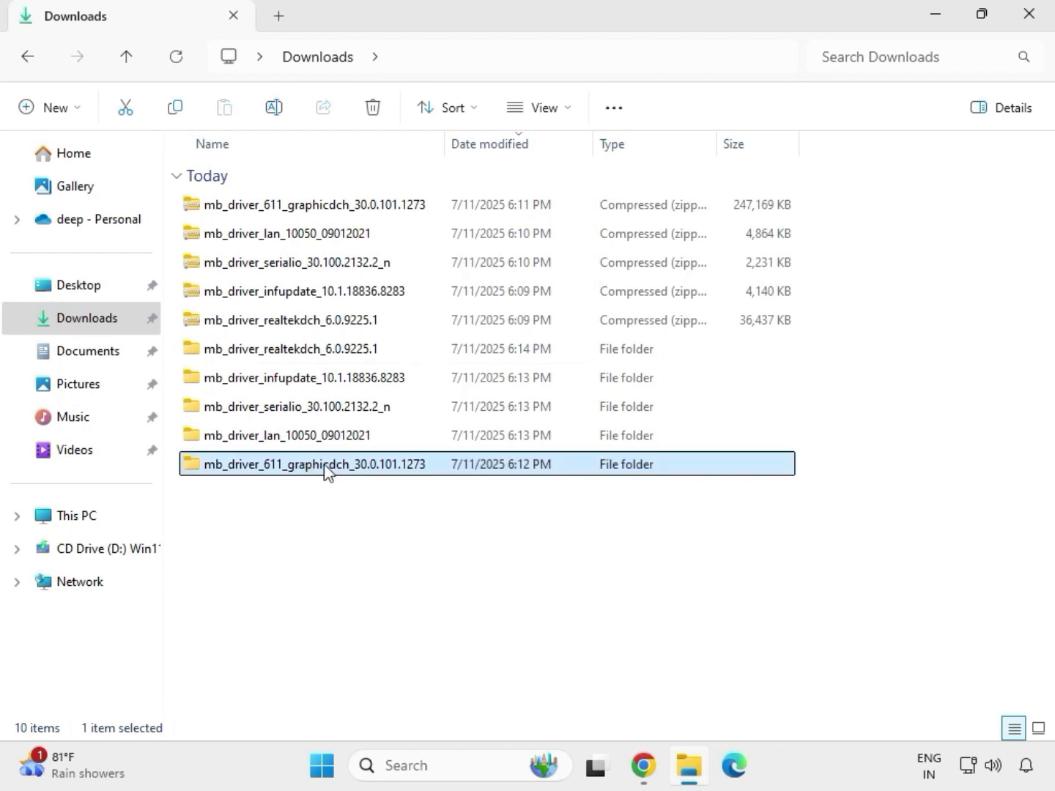
{"action": "double_click", "coordinate": [325, 472]}
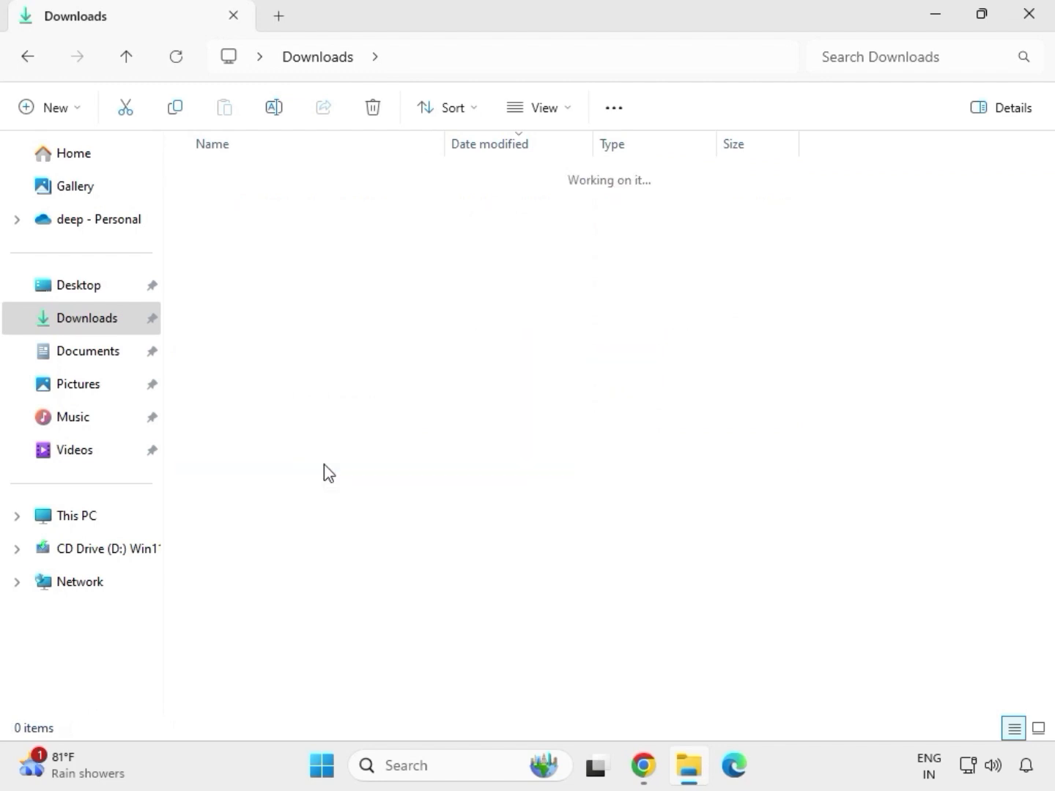
{"action": "left_click", "coordinate": [289, 207]}
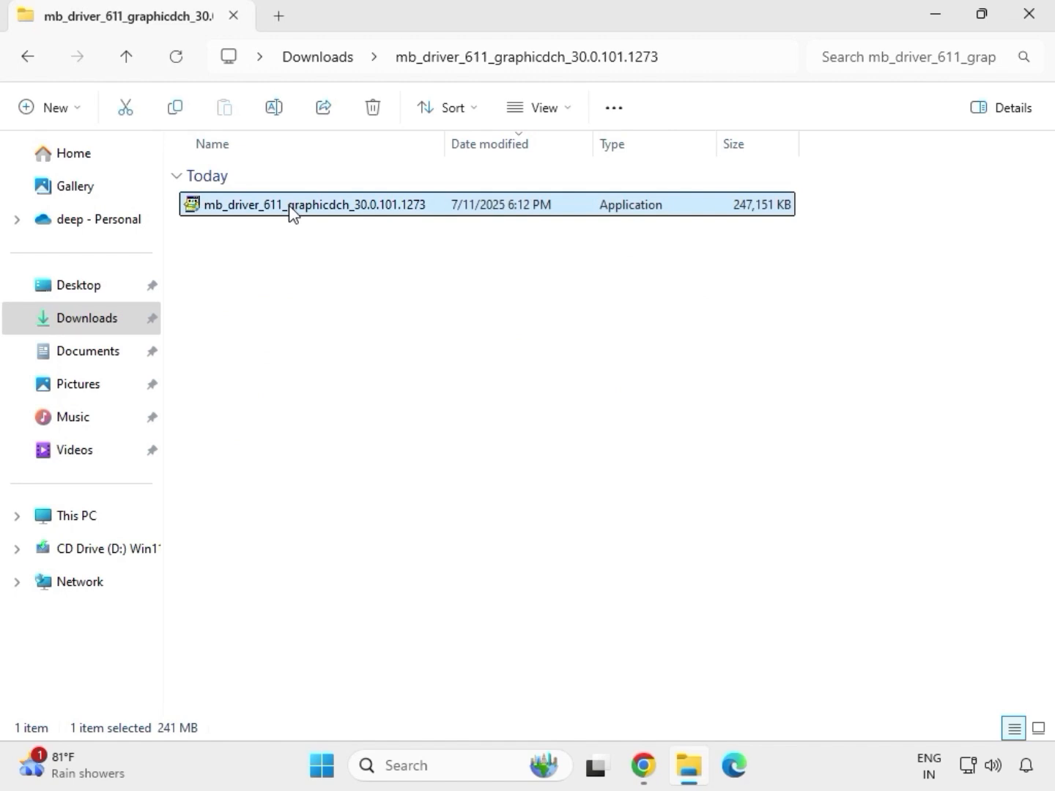
{"action": "key", "text": "shift+F10"}
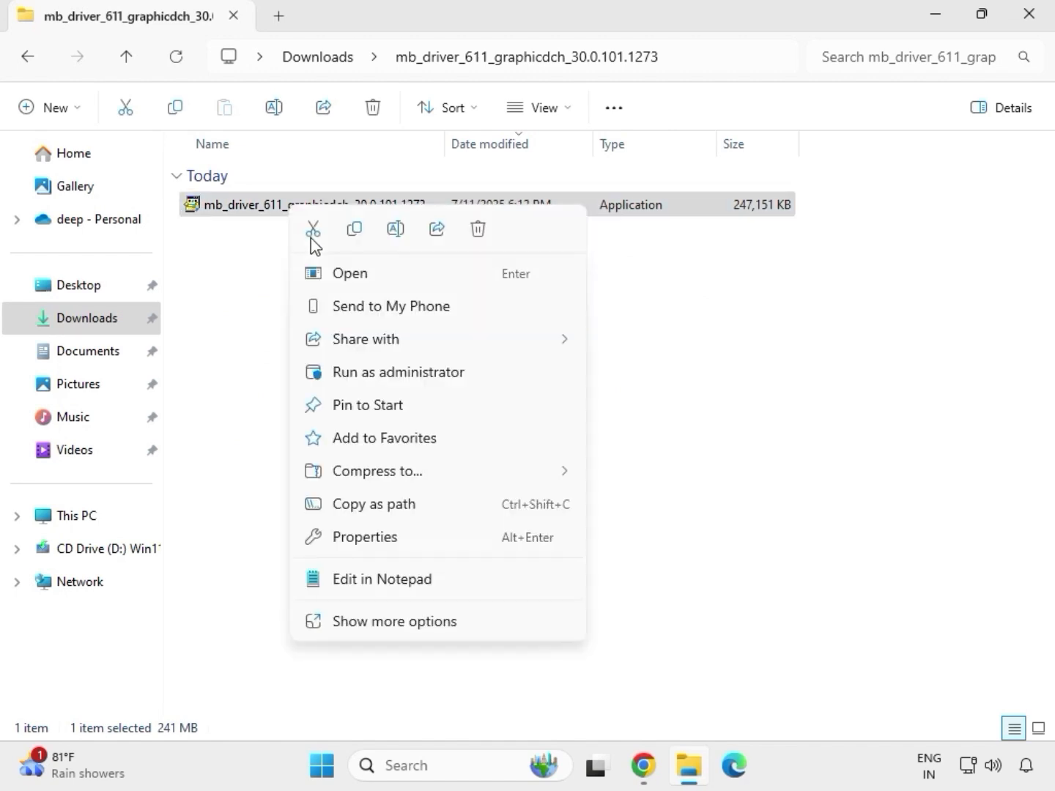
{"action": "left_click", "coordinate": [403, 375]}
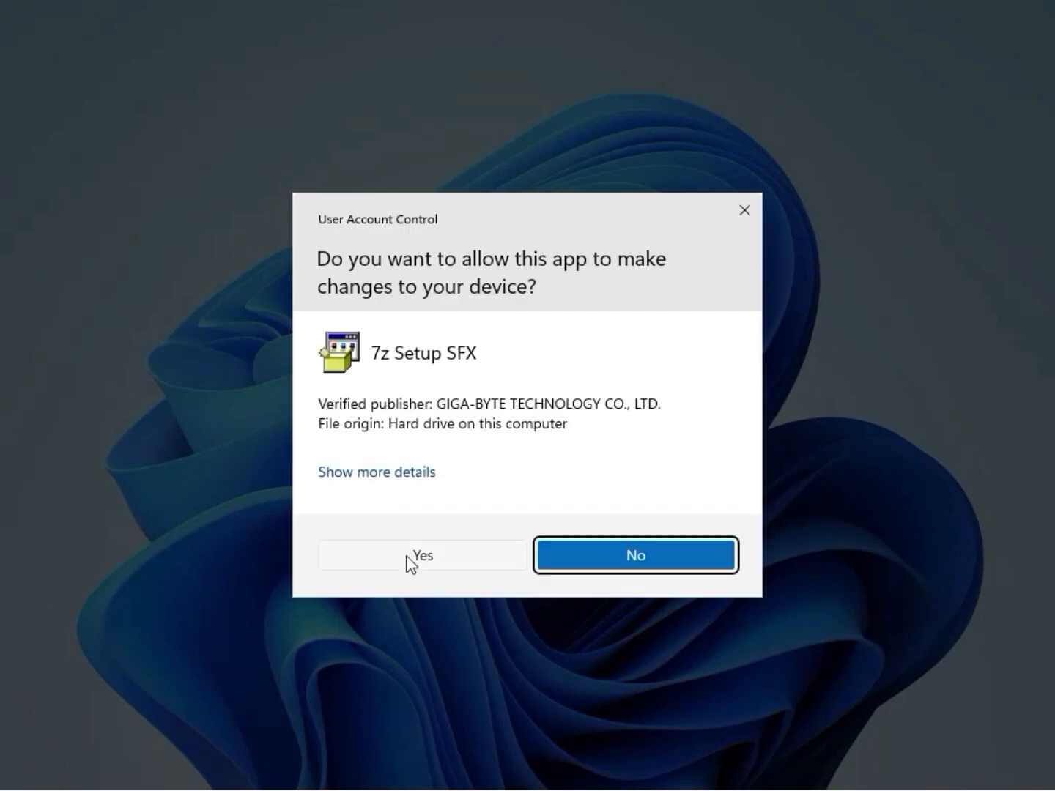
{"action": "left_click", "coordinate": [410, 561]}
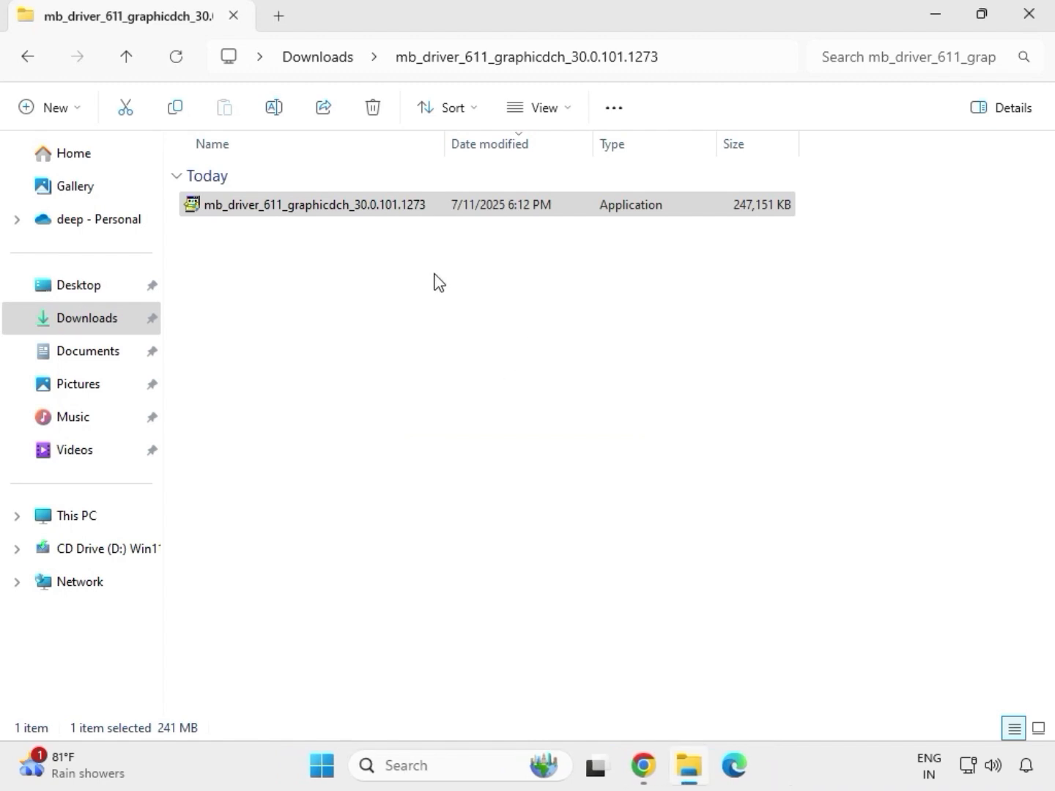
{"action": "left_click", "coordinate": [327, 59]}
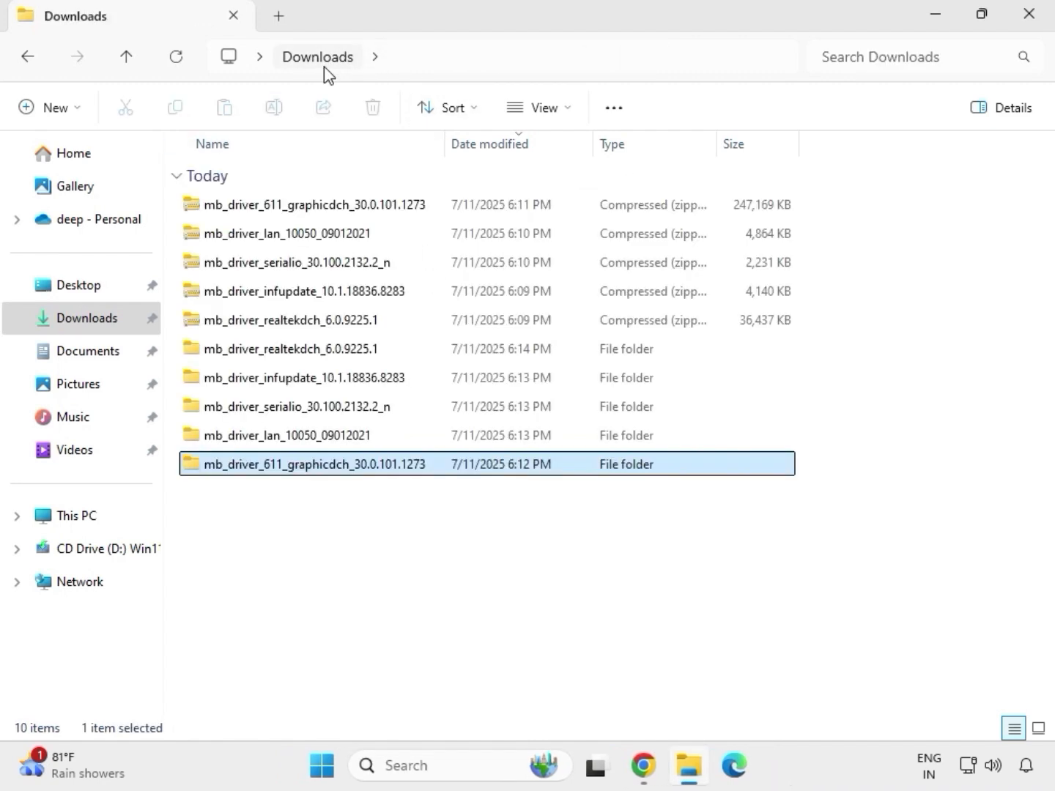
Install the Realtek Audio Driver by running Setup as administrator from the 9225.1_UAD_Win10_Win11_2021_0824_123850_WHQL_1458 folder inside mb_driver_realtekdch_6.0.9225.1, finishing without restarting the computer
{"action": "double_click", "coordinate": [326, 352]}
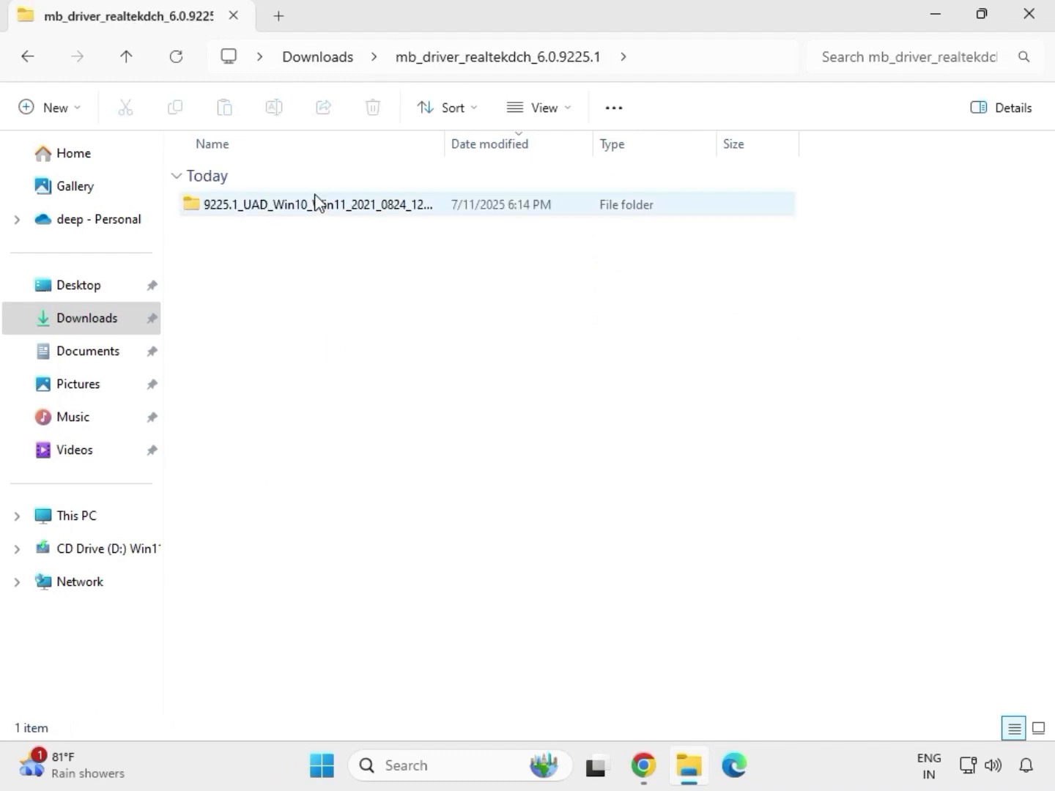
{"action": "double_click", "coordinate": [308, 205]}
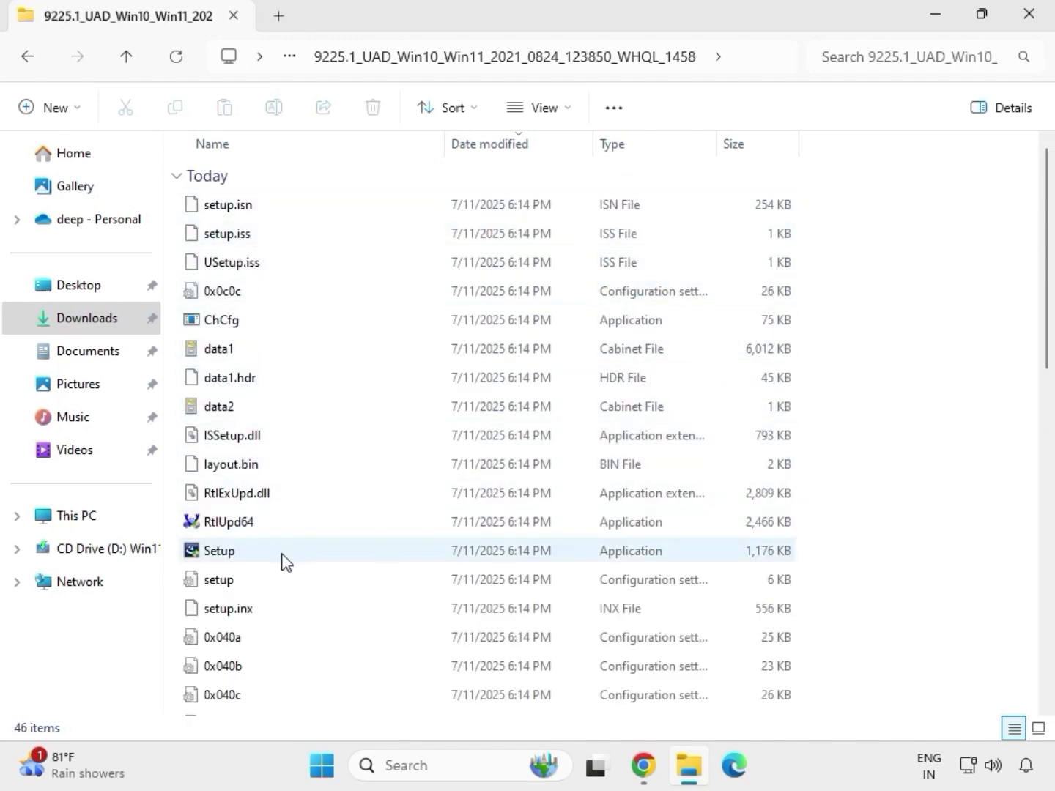
{"action": "left_click", "coordinate": [241, 557]}
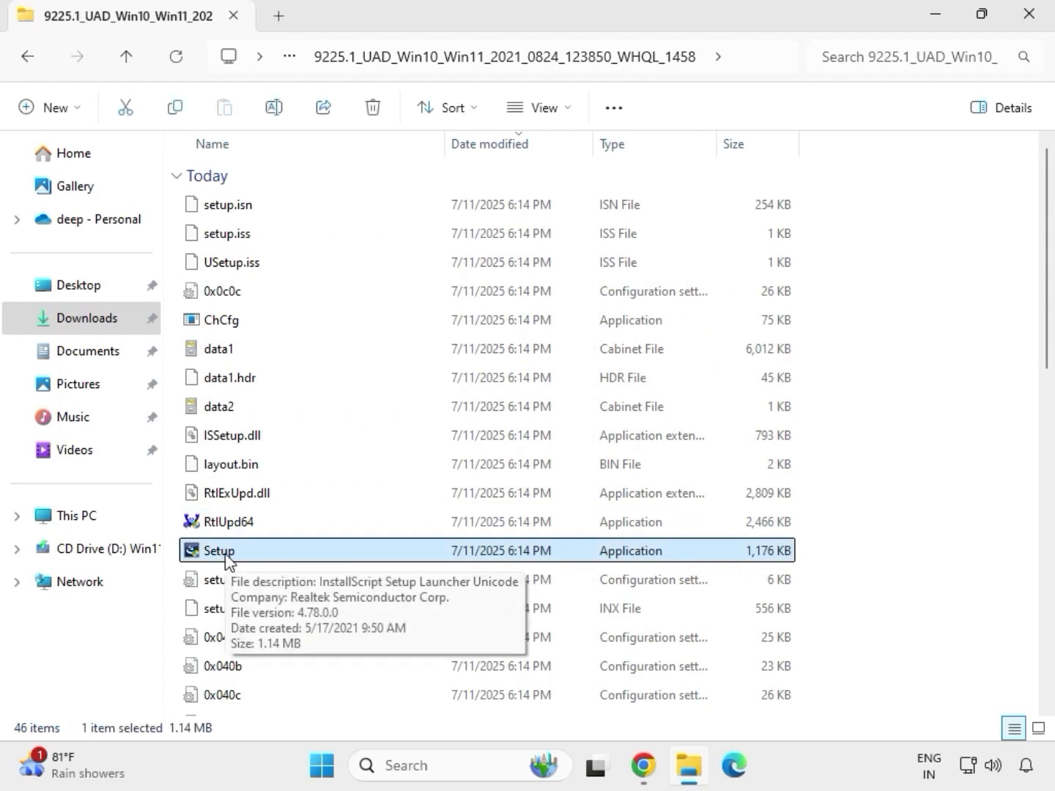
{"action": "right_click", "coordinate": [241, 557]}
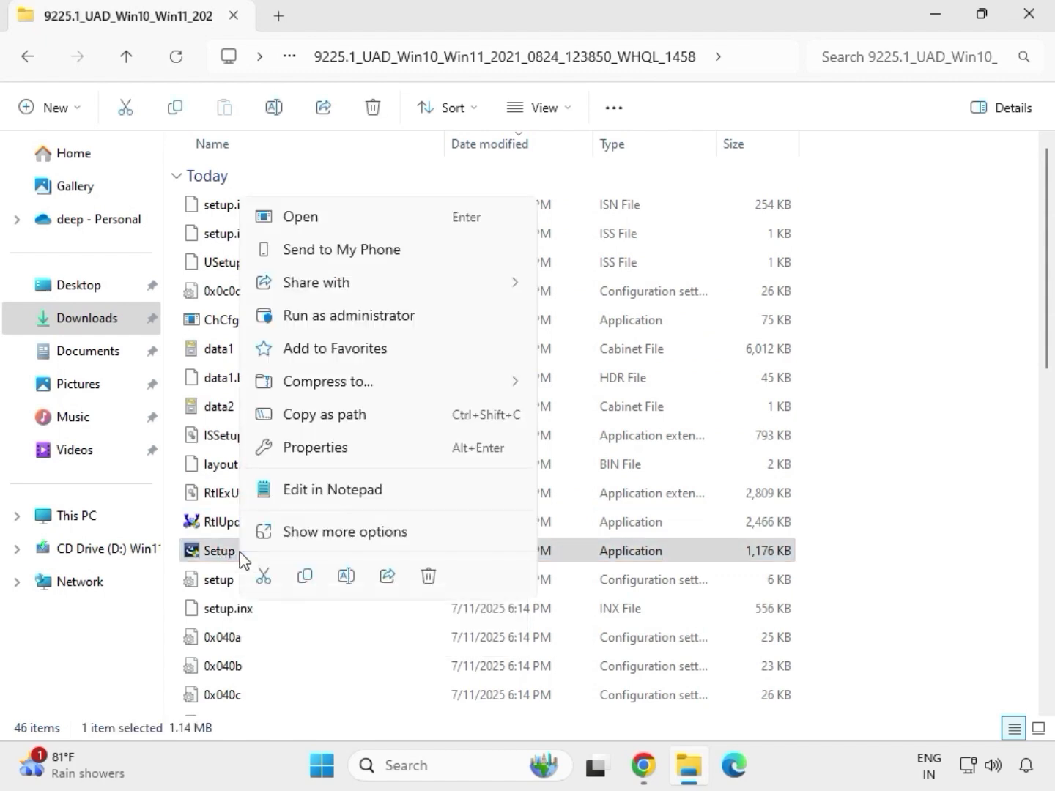
{"action": "left_click", "coordinate": [324, 319]}
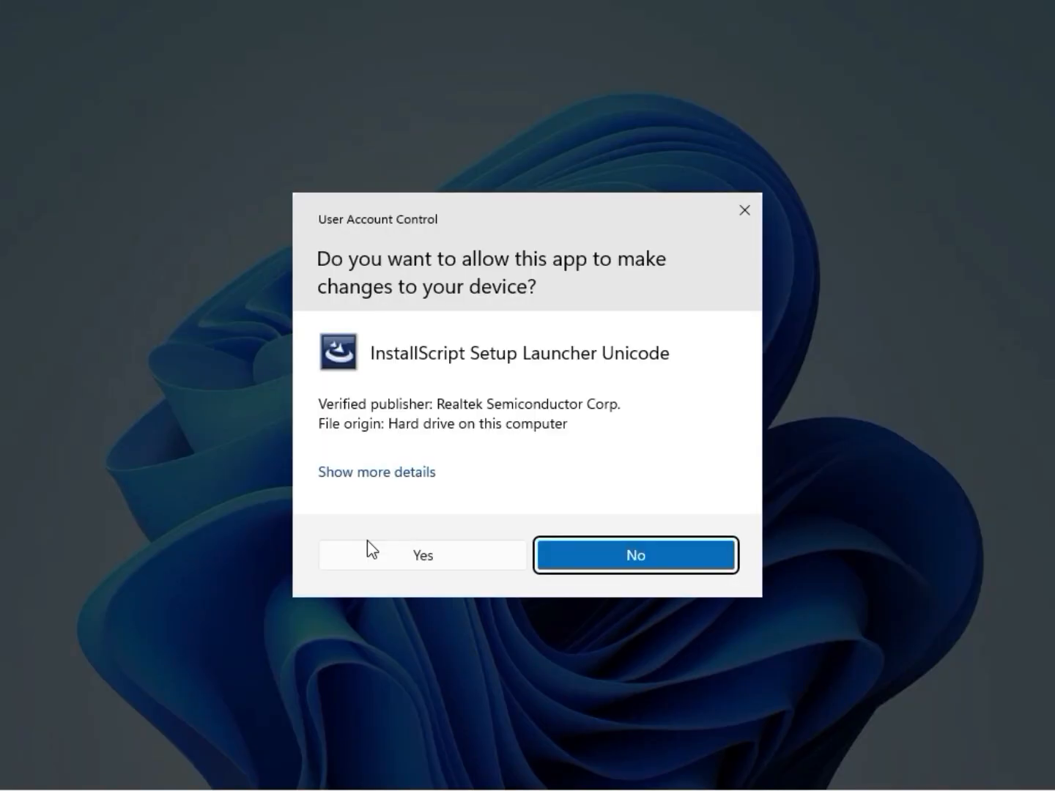
{"action": "left_click", "coordinate": [379, 558]}
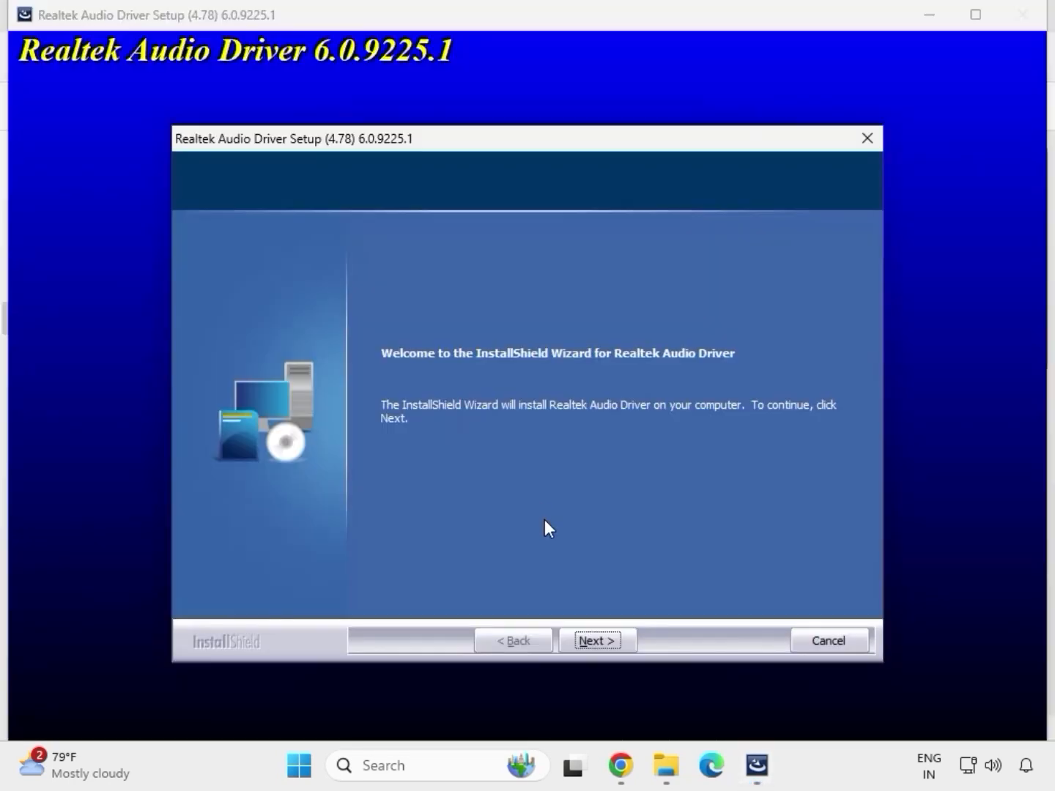
{"action": "left_click", "coordinate": [598, 639]}
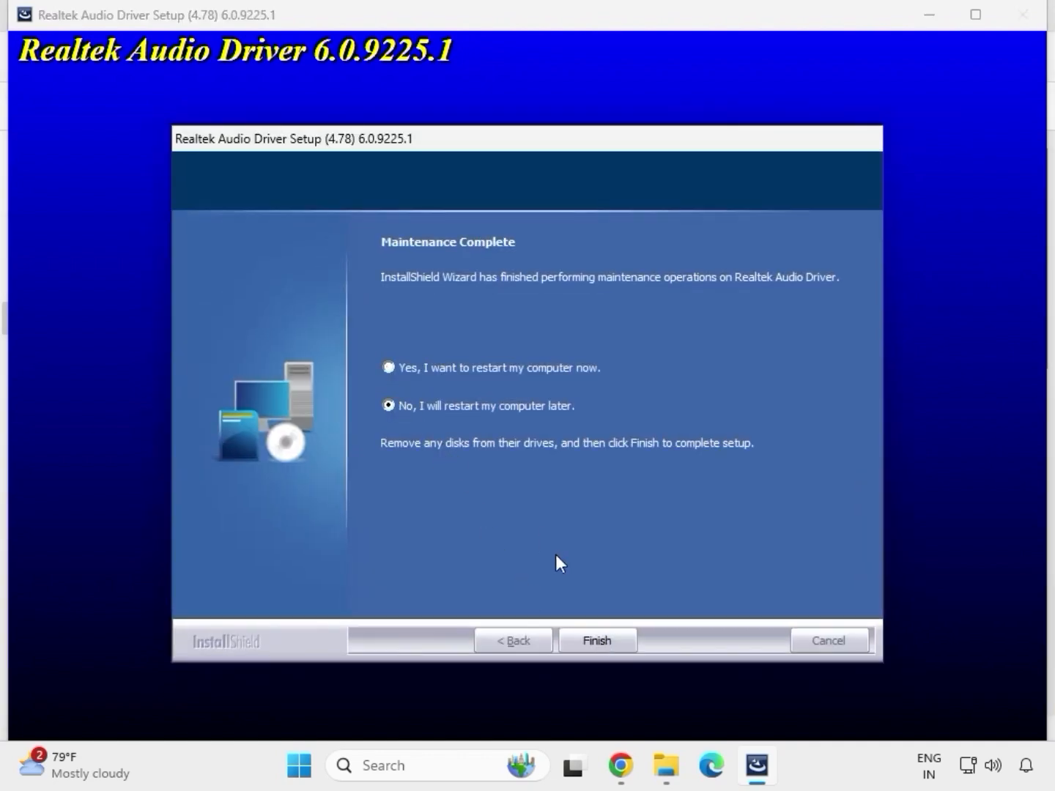
{"action": "left_click", "coordinate": [596, 640]}
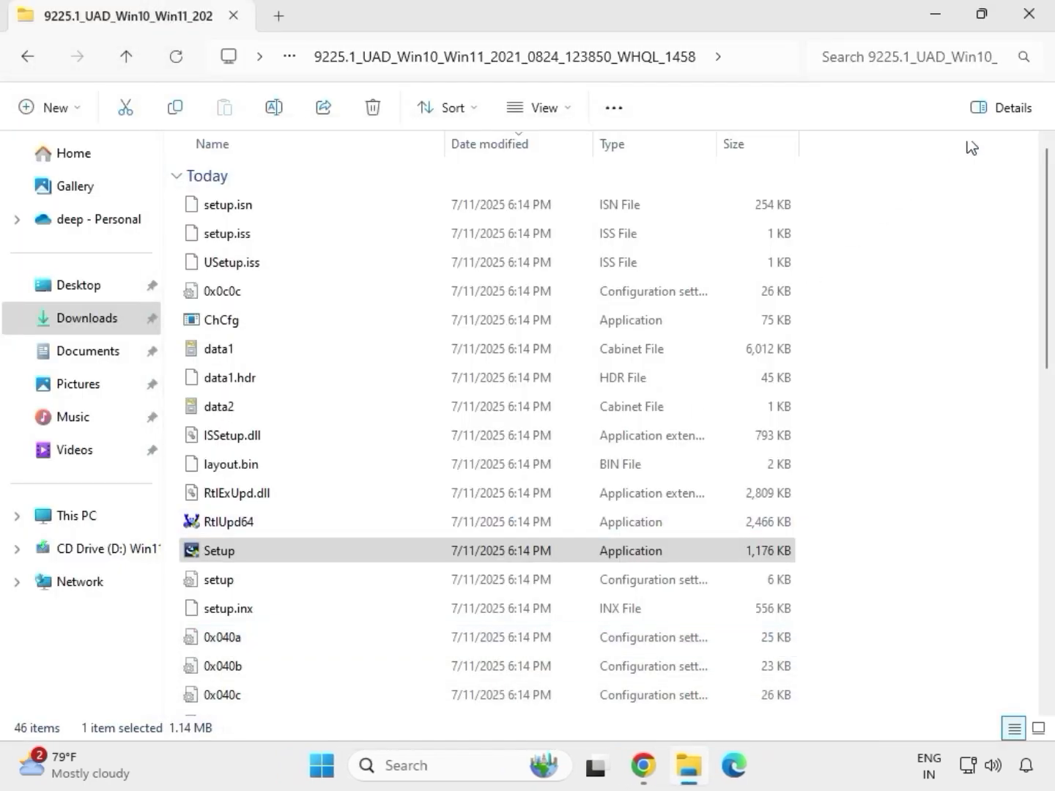